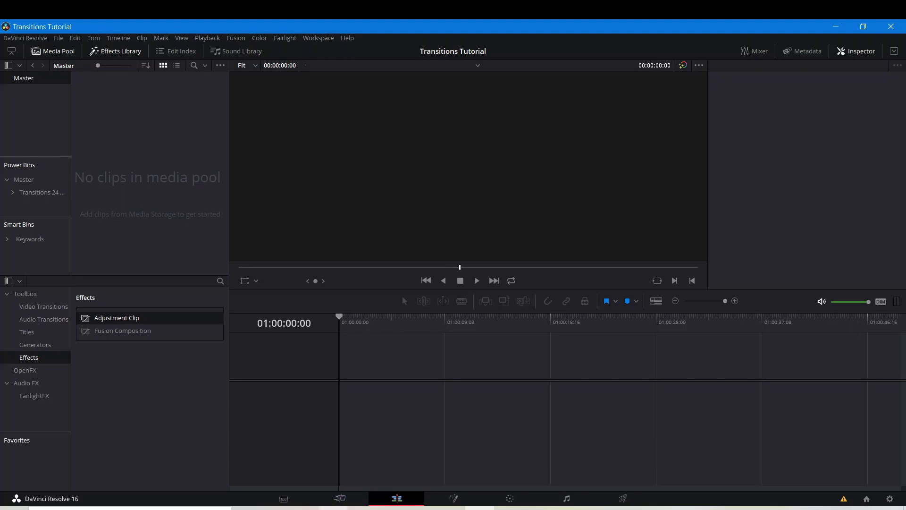
# Import the Mountains - 7418 and city videos from the Transitions folder into the media pool, leaving the project frame rate unchanged
pyautogui.click(333, 508)
pyautogui.click(492, 270)
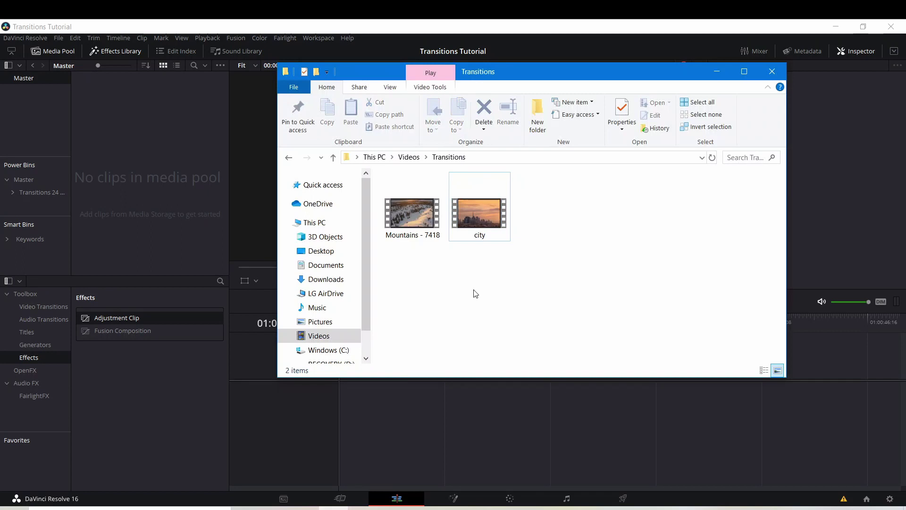
pyautogui.moveTo(421, 213); pyautogui.dragTo(133, 163)
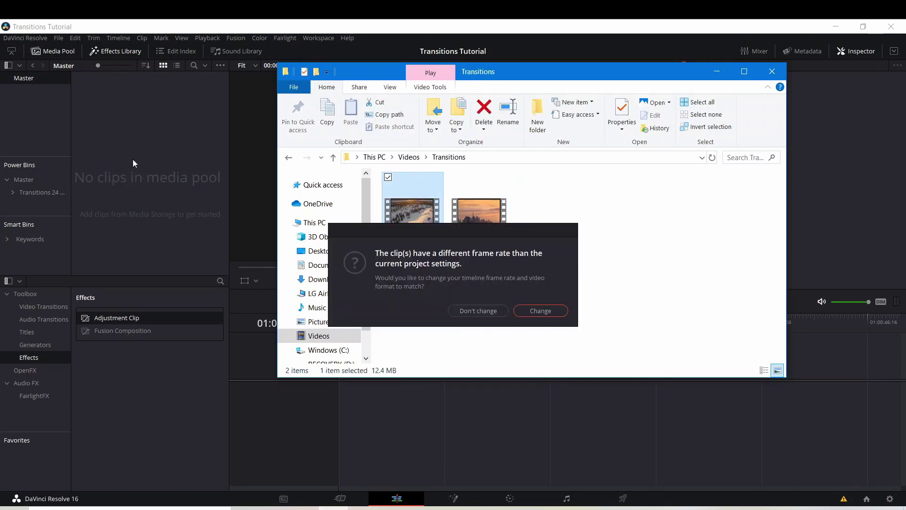
pyautogui.click(478, 311)
pyautogui.moveTo(501, 225); pyautogui.dragTo(143, 166)
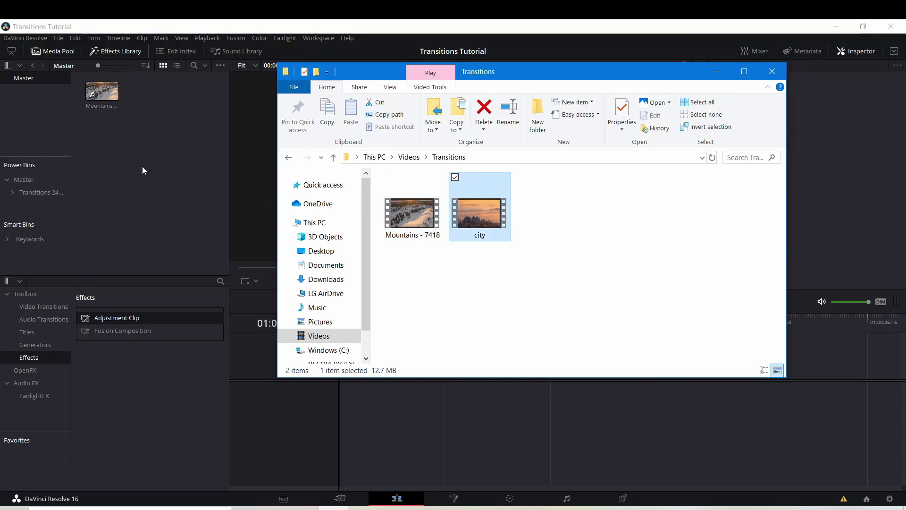
pyautogui.click(135, 170)
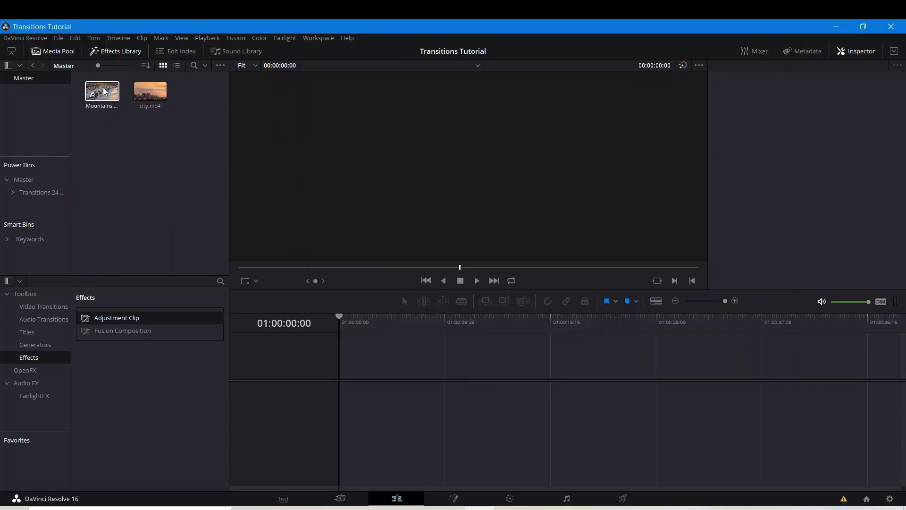
# Build a timeline with city.mp4 followed directly by the Mountains - 7418 clip, with snapping turned on
pyautogui.moveTo(149, 98); pyautogui.dragTo(354, 370)
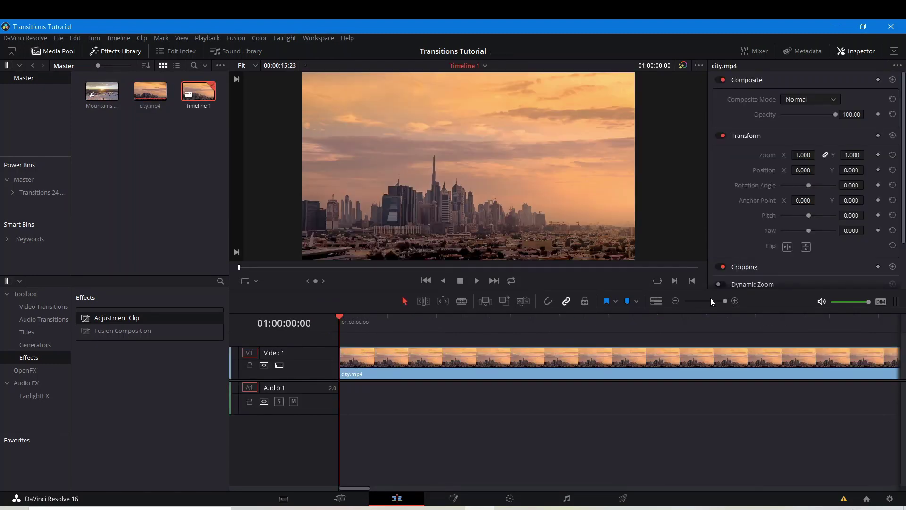
pyautogui.moveTo(724, 301); pyautogui.dragTo(703, 302)
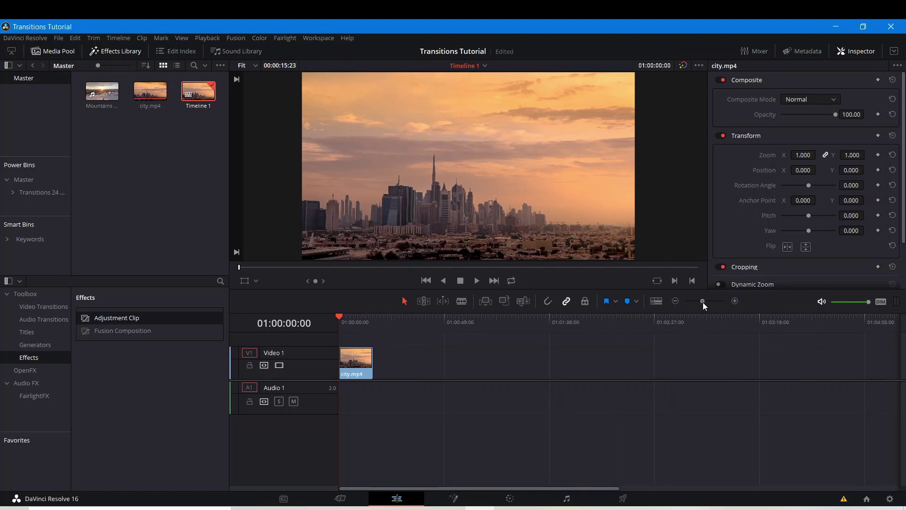
pyautogui.click(372, 318)
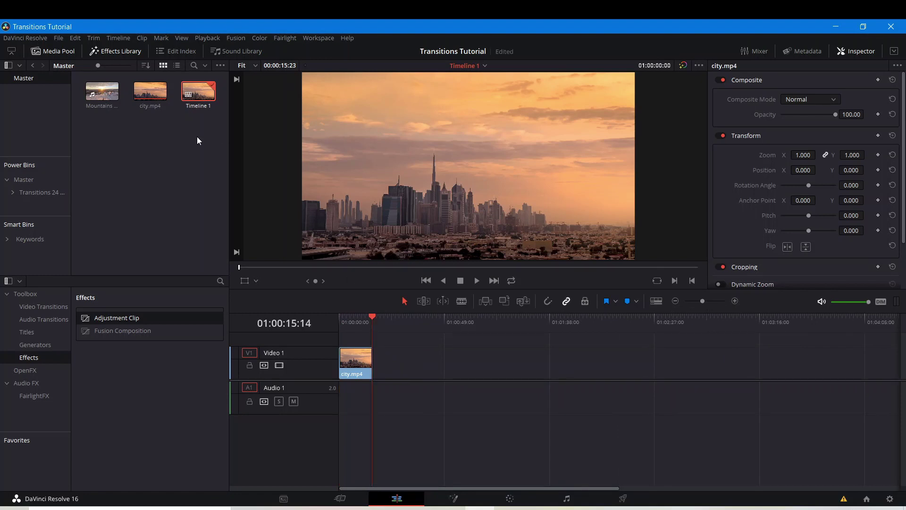
pyautogui.moveTo(102, 93); pyautogui.dragTo(121, 200)
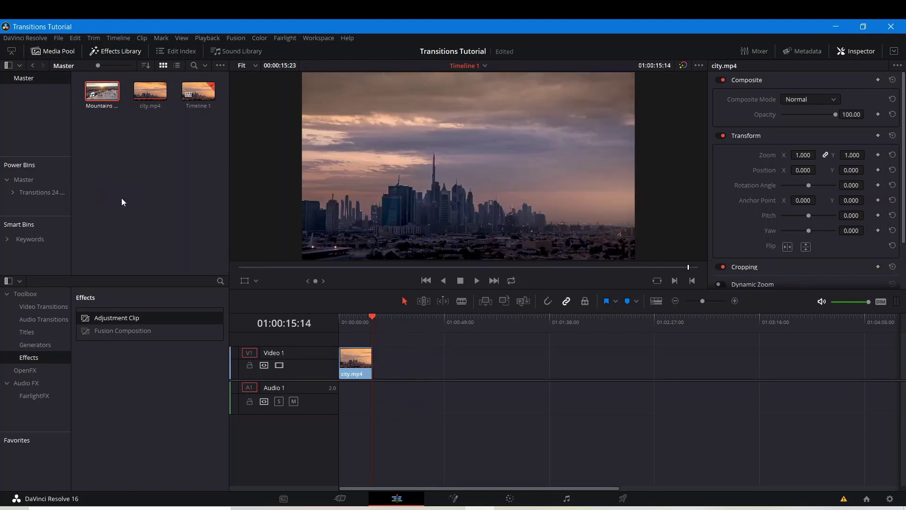
pyautogui.click(547, 301)
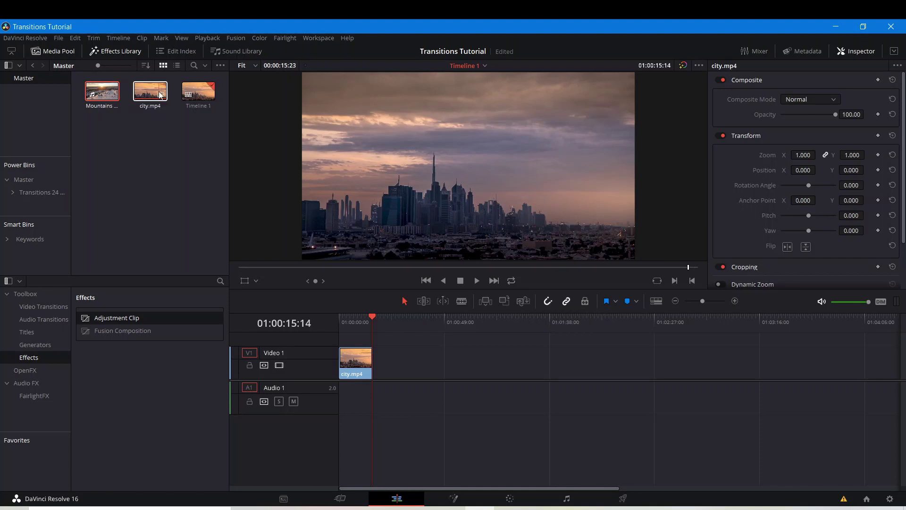
pyautogui.moveTo(113, 97); pyautogui.dragTo(374, 369)
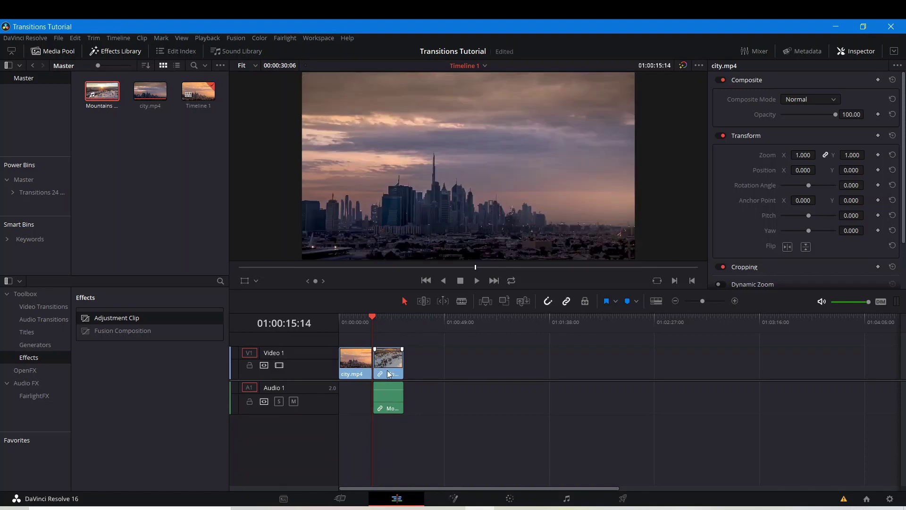
# Unlink the Mountains clip's audio from its video and cut the audio clip out of the timeline
pyautogui.click(390, 372)
pyautogui.click(387, 399)
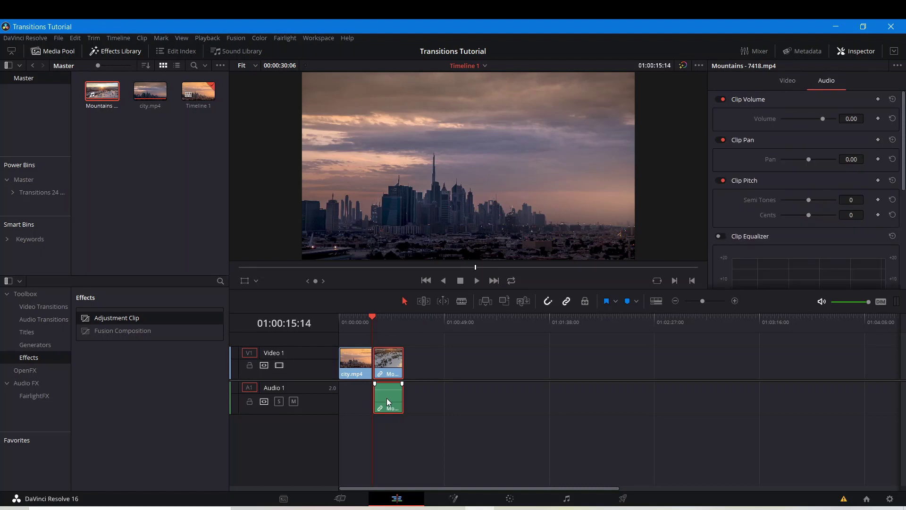
pyautogui.rightClick(386, 398)
pyautogui.click(410, 389)
pyautogui.click(449, 414)
pyautogui.click(382, 400)
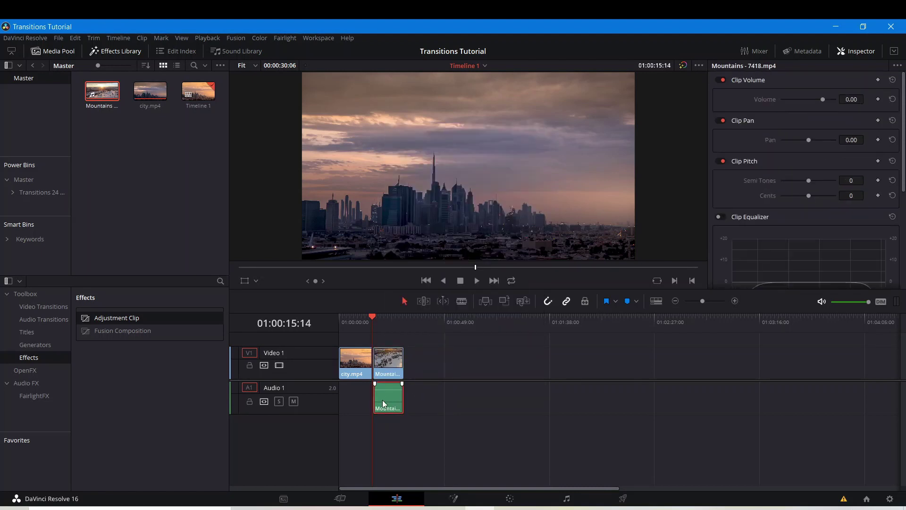
pyautogui.rightClick(382, 400)
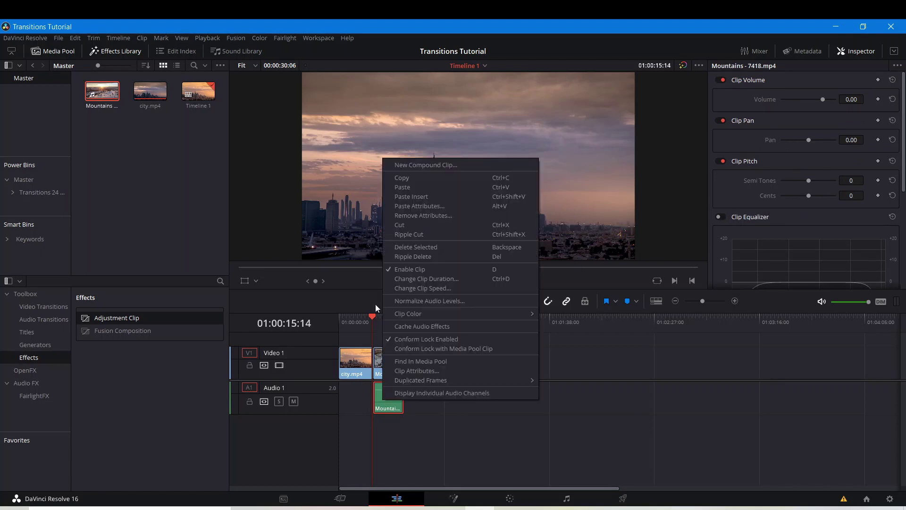
pyautogui.click(411, 225)
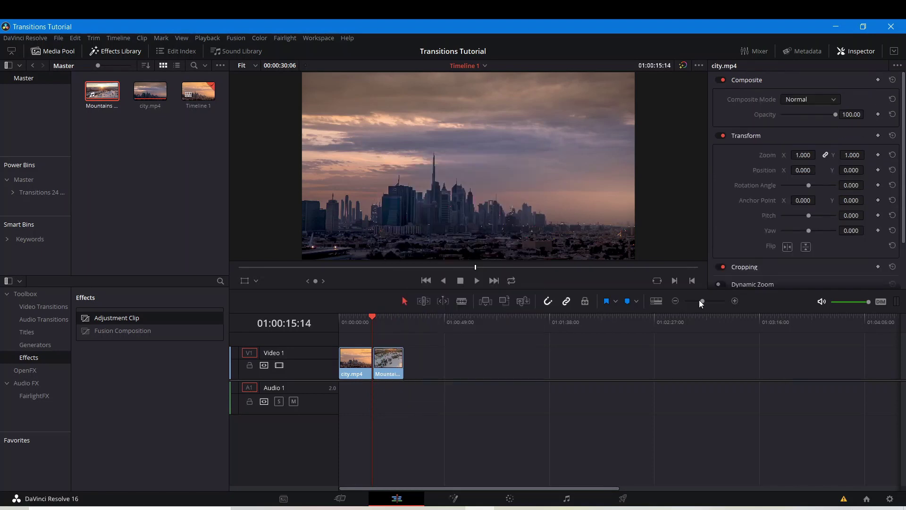
# Add an adjustment clip on a new video track, spanning the cut between the city and Mountains clips
pyautogui.moveTo(701, 303); pyautogui.dragTo(713, 301)
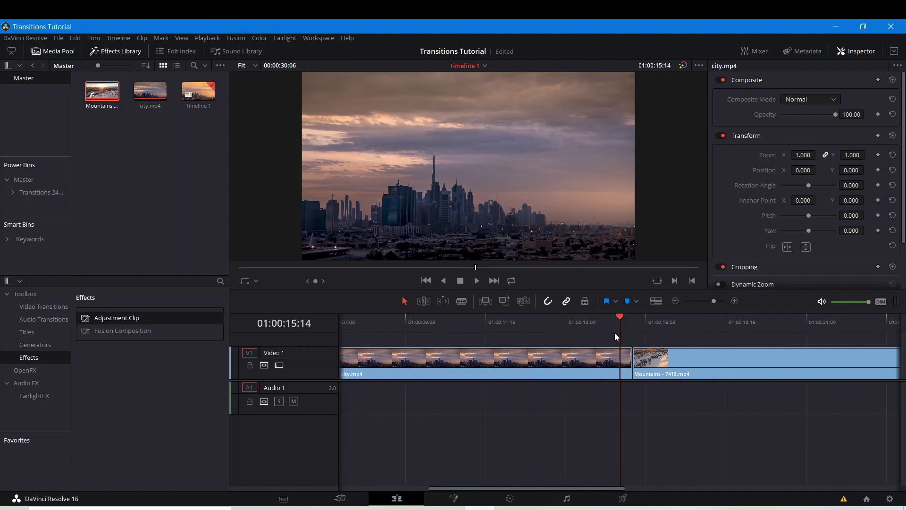
pyautogui.click(635, 319)
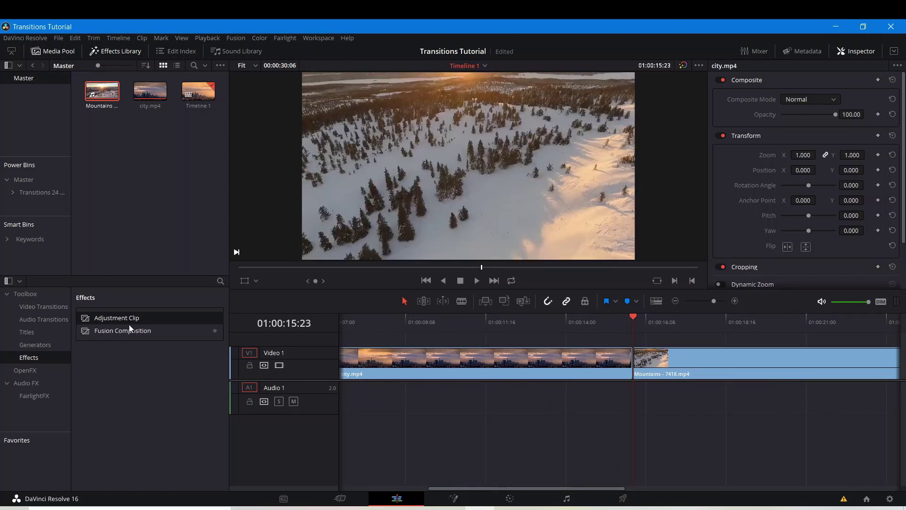
pyautogui.moveTo(176, 319); pyautogui.dragTo(608, 345)
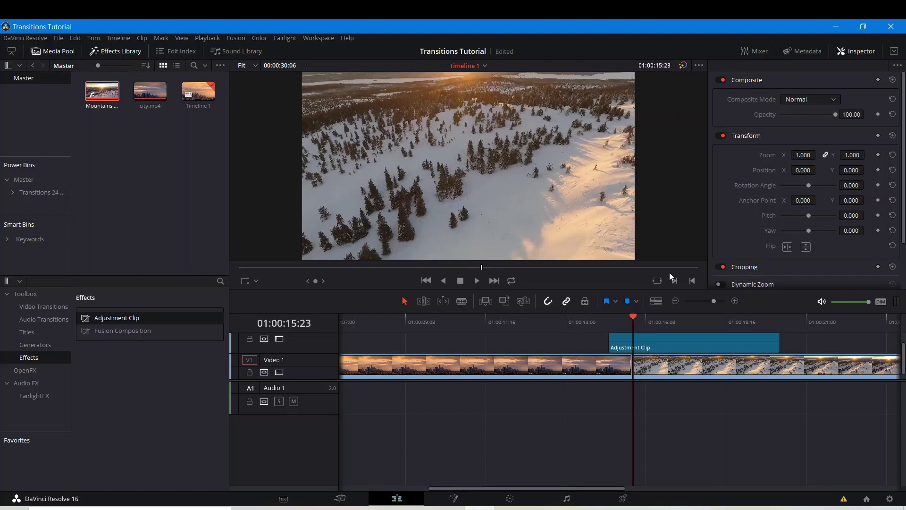
# Create a new Fusion composition clip in the media pool with a duration of only a few frames at 24 fps
pyautogui.rightClick(155, 230)
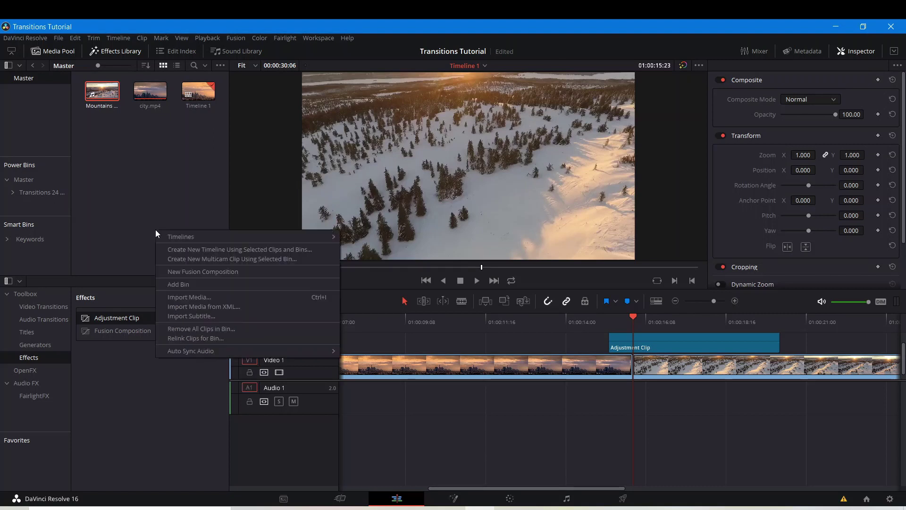
pyautogui.click(200, 272)
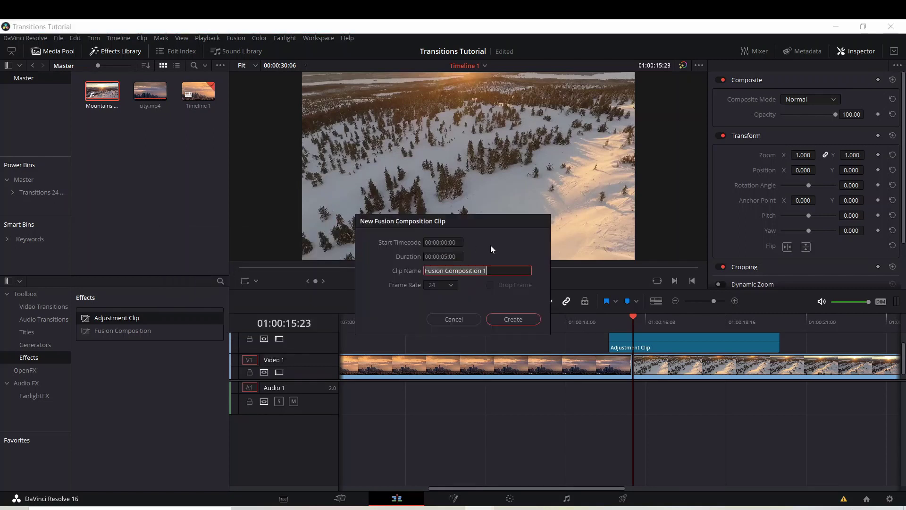
pyautogui.click(450, 256)
pyautogui.click(448, 257)
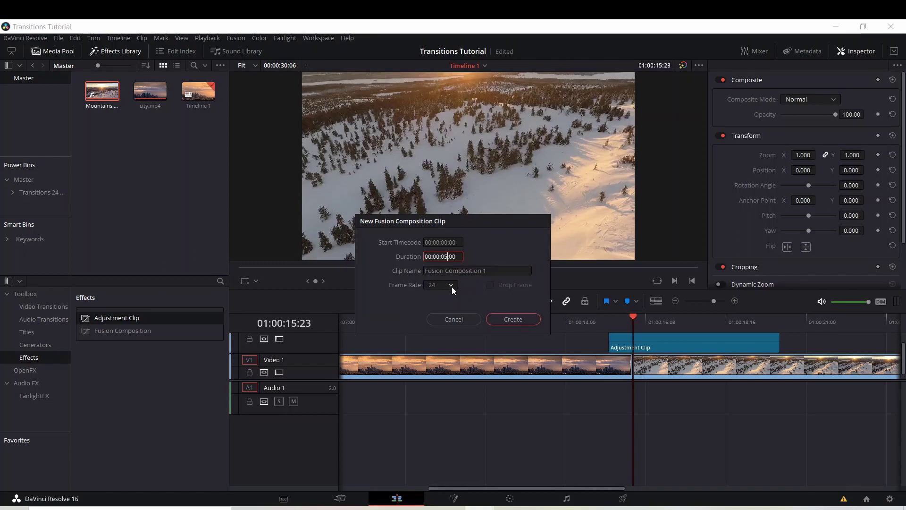
pyautogui.press('BackSpace')
pyautogui.press('BackSpace')
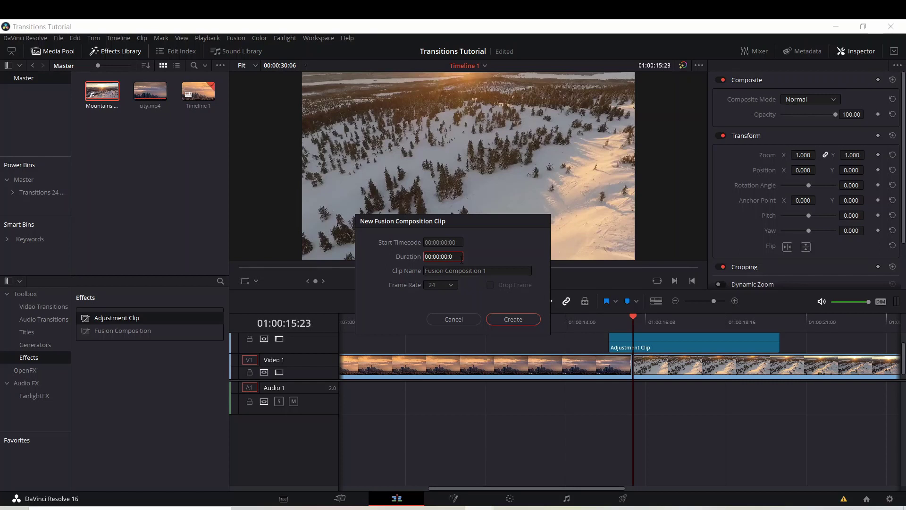
pyautogui.click(511, 318)
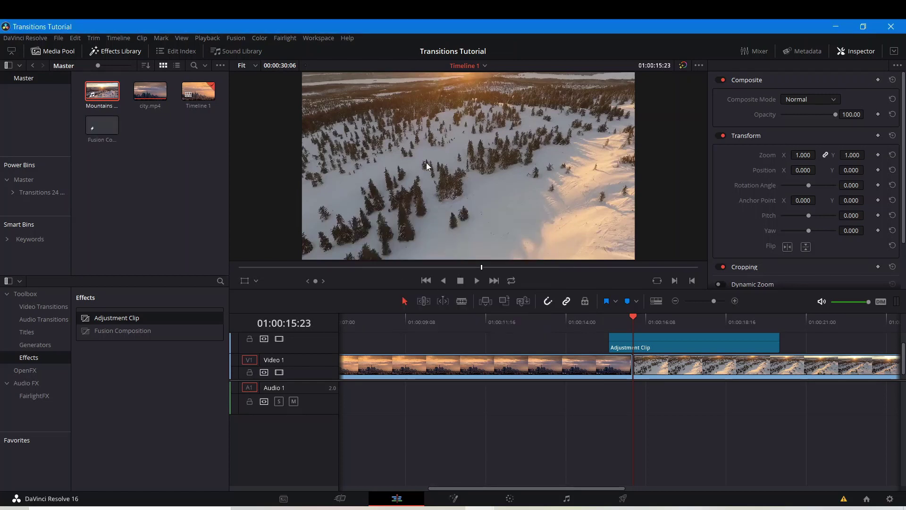
# Place the Fusion composition above the adjustment clip with their starts aligned, and trim the adjustment clip to the same length
pyautogui.moveTo(642, 344)
pyautogui.mouseDown()
pyautogui.moveTo(641, 332)
pyautogui.moveTo(640, 344)
pyautogui.mouseUp()
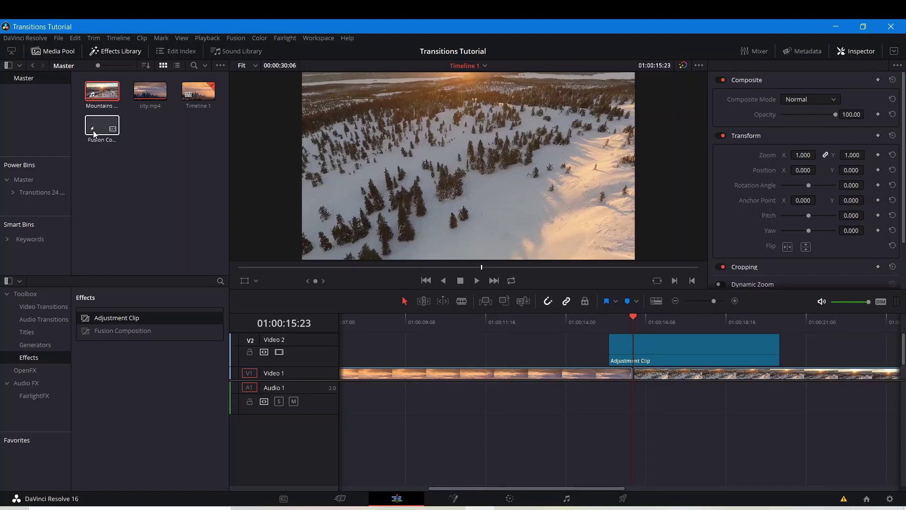
pyautogui.moveTo(94, 134); pyautogui.dragTo(609, 349)
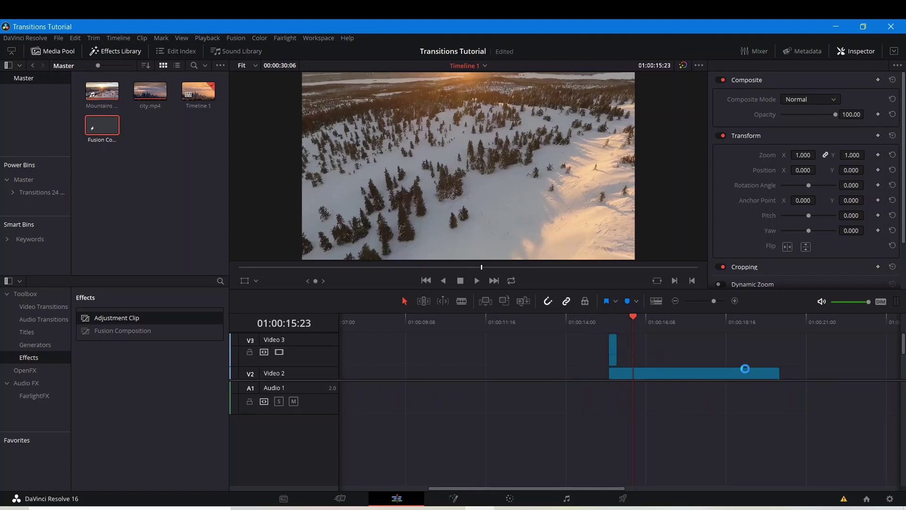
pyautogui.moveTo(777, 373); pyautogui.dragTo(628, 375)
pyautogui.moveTo(631, 318); pyautogui.dragTo(617, 319)
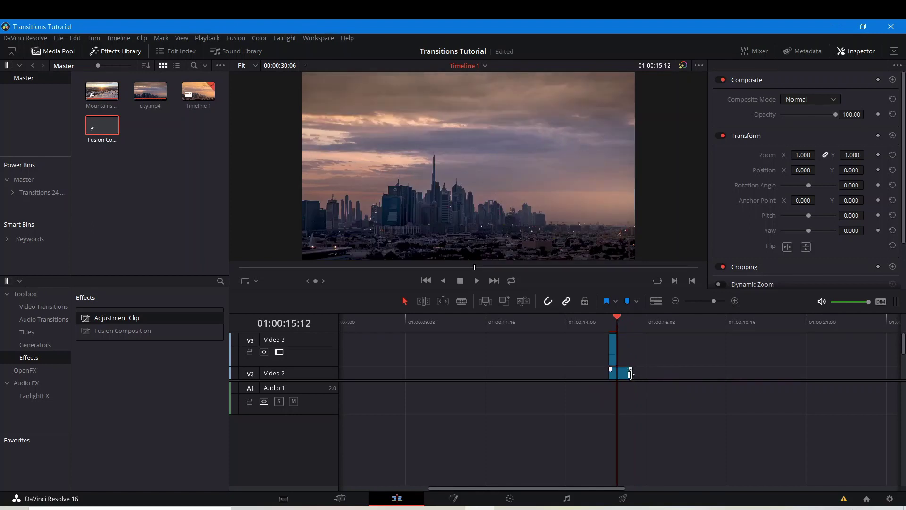
pyautogui.moveTo(629, 374); pyautogui.dragTo(622, 372)
pyautogui.moveTo(711, 301); pyautogui.dragTo(725, 302)
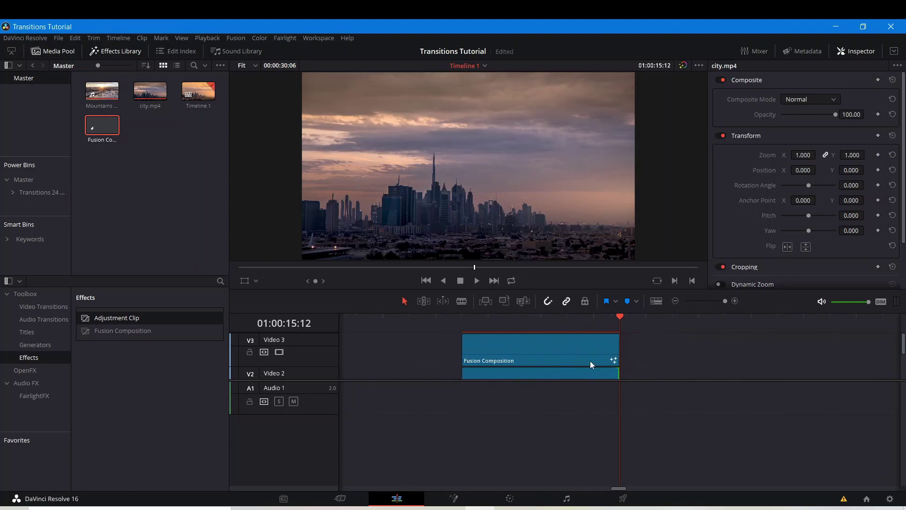
# Cut the Fusion composition out of the Video 3 track
pyautogui.click(509, 350)
pyautogui.rightClick(509, 350)
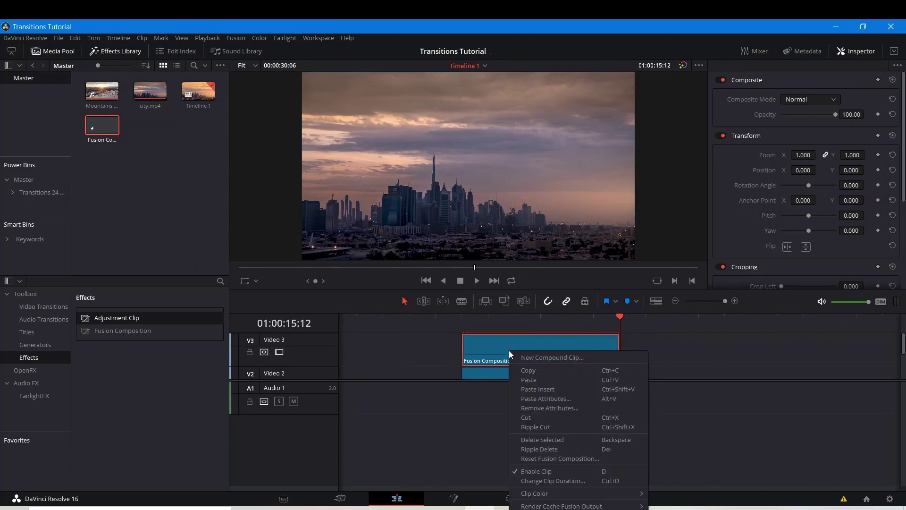
pyautogui.click(538, 416)
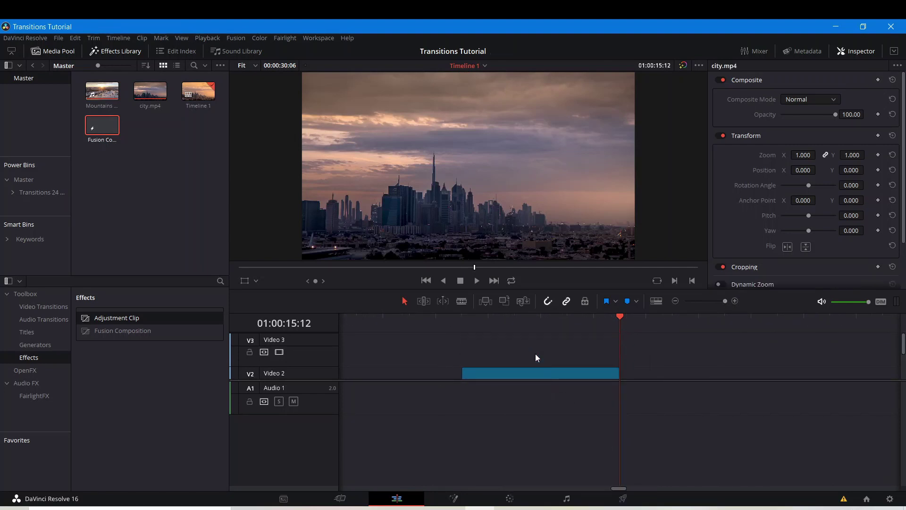
# Centre the shortened adjustment clip over the cut between the two videos with snapping off, and open it in Fusion
pyautogui.scroll(-2, 535, 354)
pyautogui.scroll(-2, 535, 353)
pyautogui.scroll(2, 536, 353)
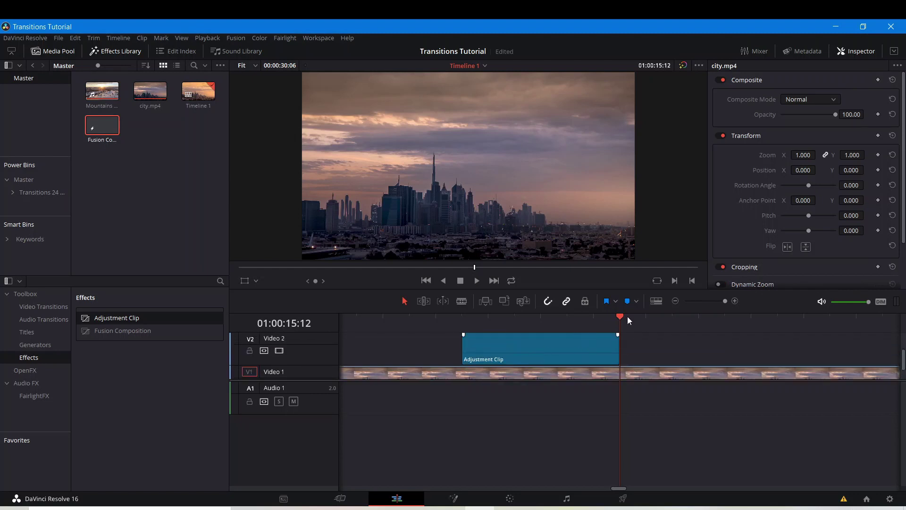
pyautogui.moveTo(725, 301); pyautogui.dragTo(714, 304)
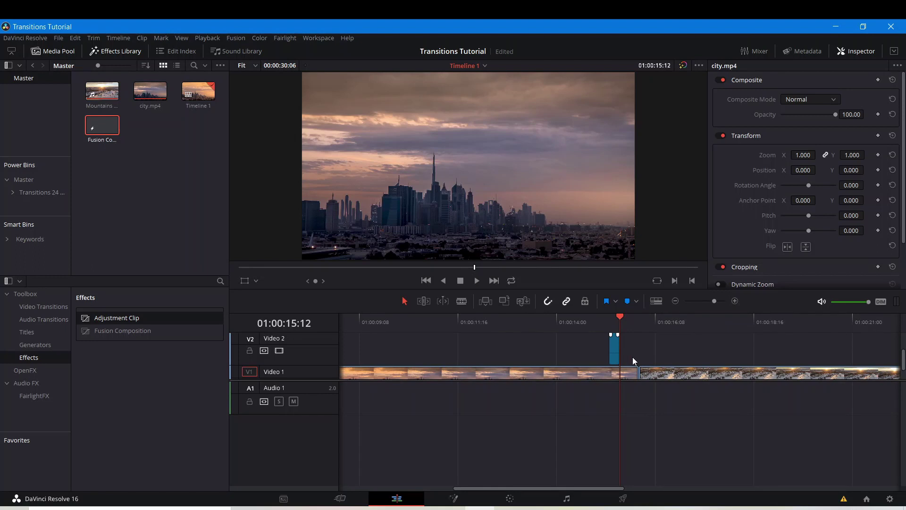
pyautogui.moveTo(613, 354); pyautogui.dragTo(638, 358)
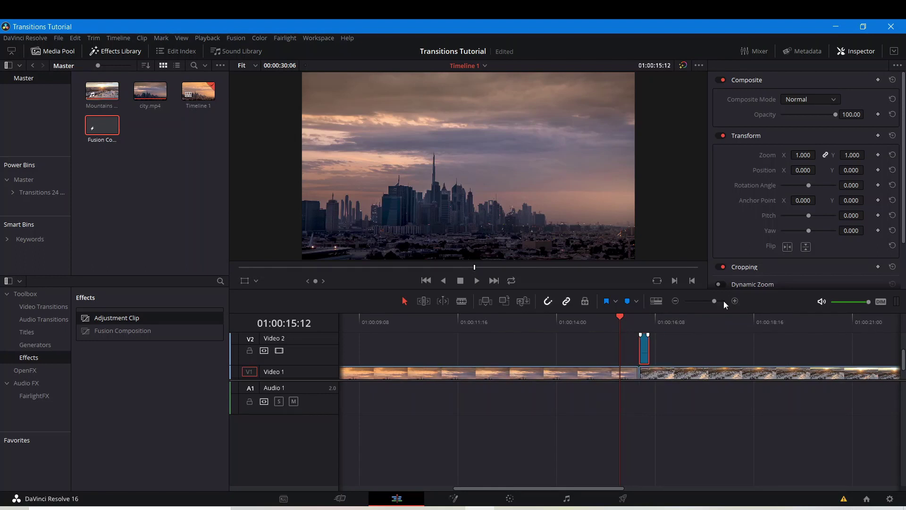
pyautogui.click(639, 319)
pyautogui.moveTo(714, 302); pyautogui.dragTo(721, 304)
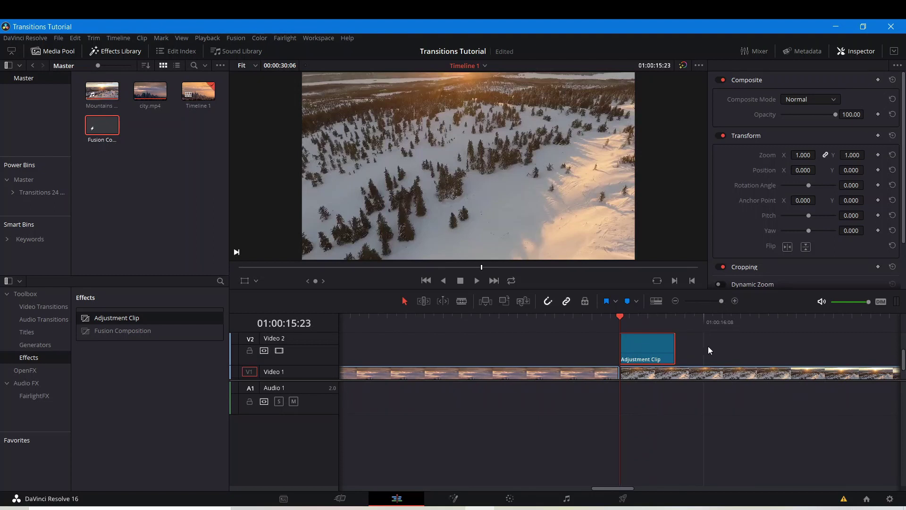
pyautogui.hscroll(3, 707, 346)
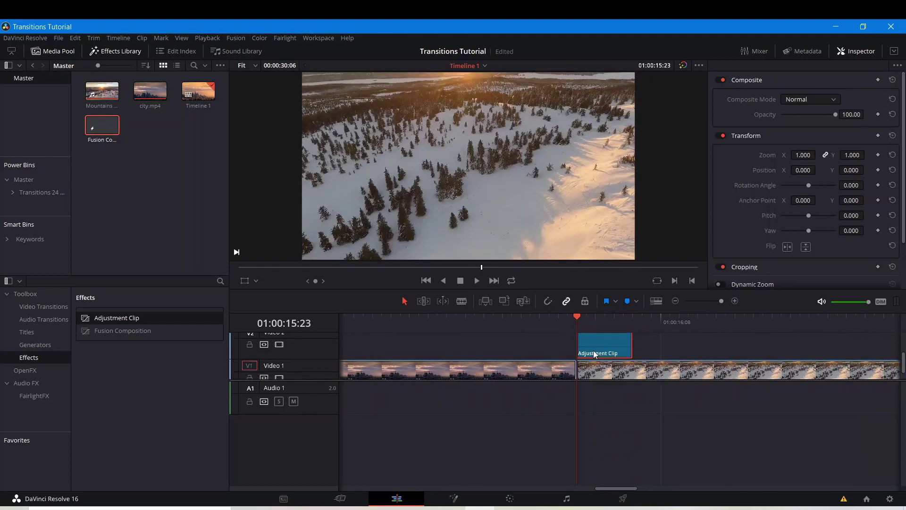
pyautogui.moveTo(594, 350)
pyautogui.mouseDown()
pyautogui.moveTo(565, 350)
pyautogui.moveTo(592, 351)
pyautogui.mouseUp()
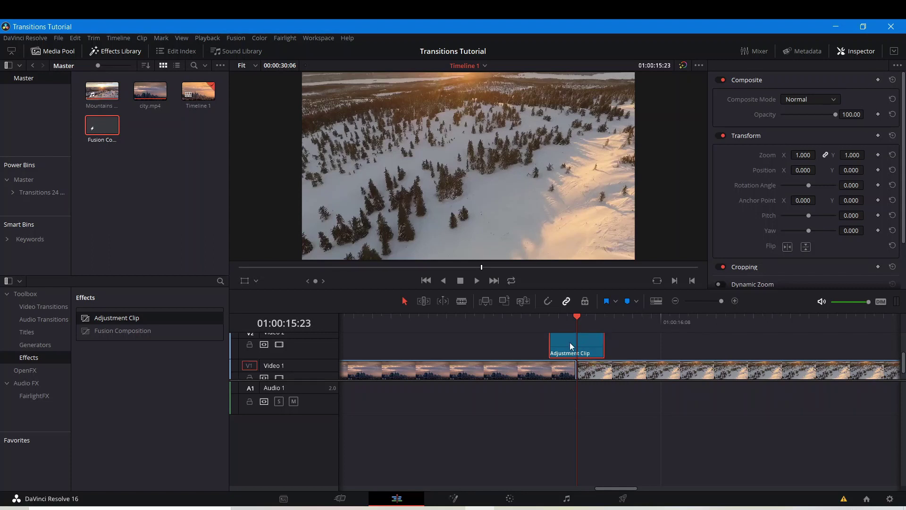
pyautogui.click(453, 498)
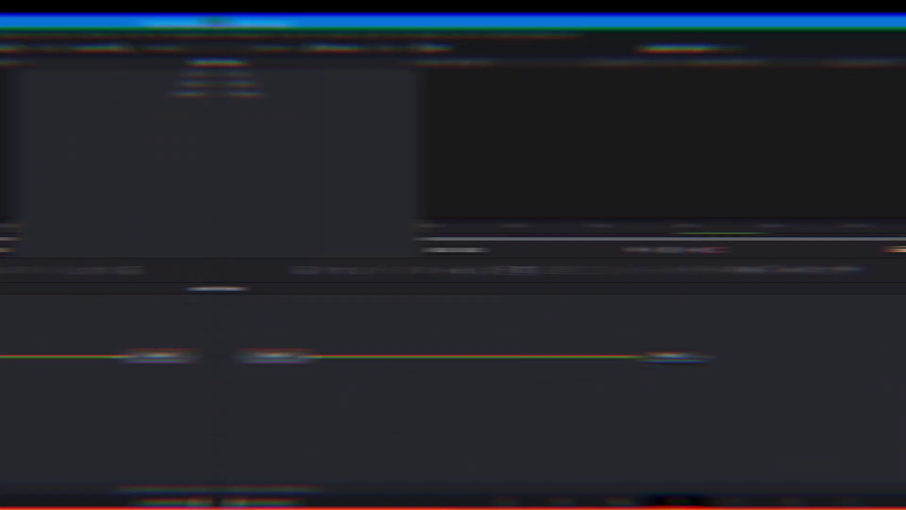
# Spread the MediaIn1 and MediaOut1 nodes apart and route the connection lines between nodes at right angles
pyautogui.moveTo(553, 415); pyautogui.dragTo(635, 455)
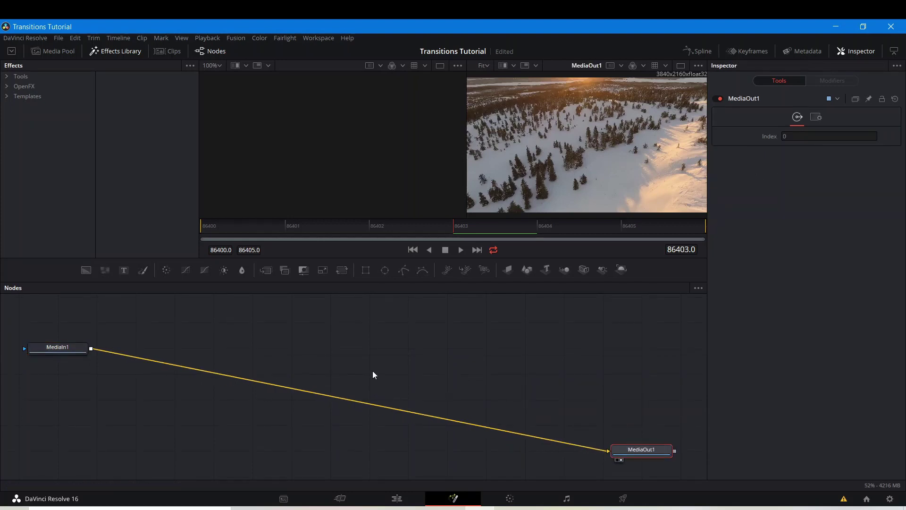
pyautogui.moveTo(85, 354); pyautogui.dragTo(253, 363)
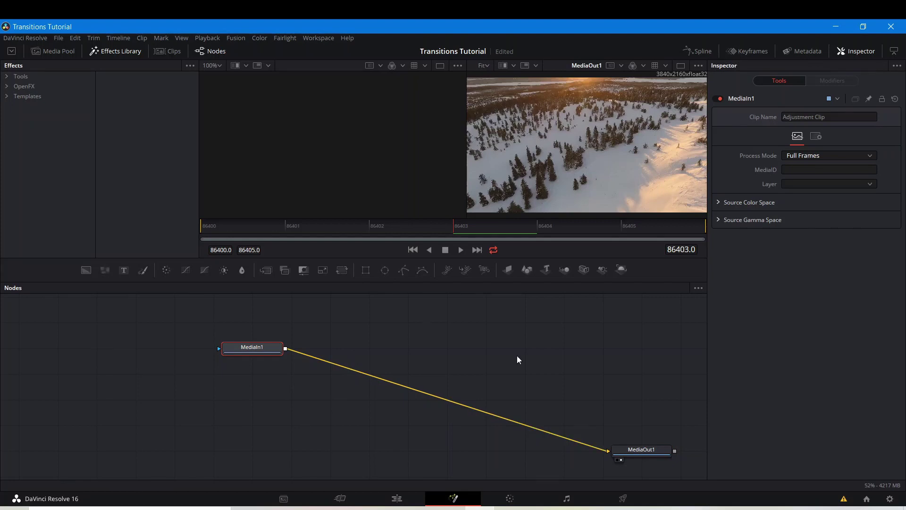
pyautogui.rightClick(372, 335)
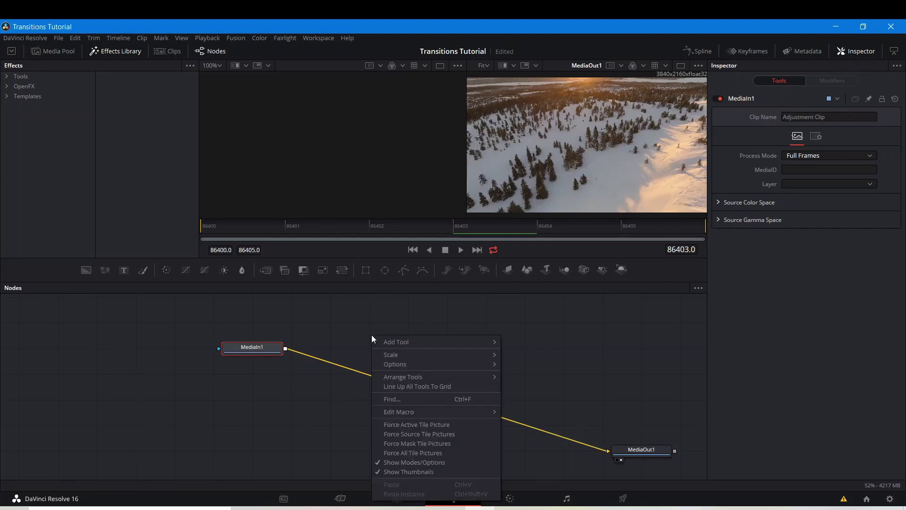
pyautogui.moveTo(415, 377)
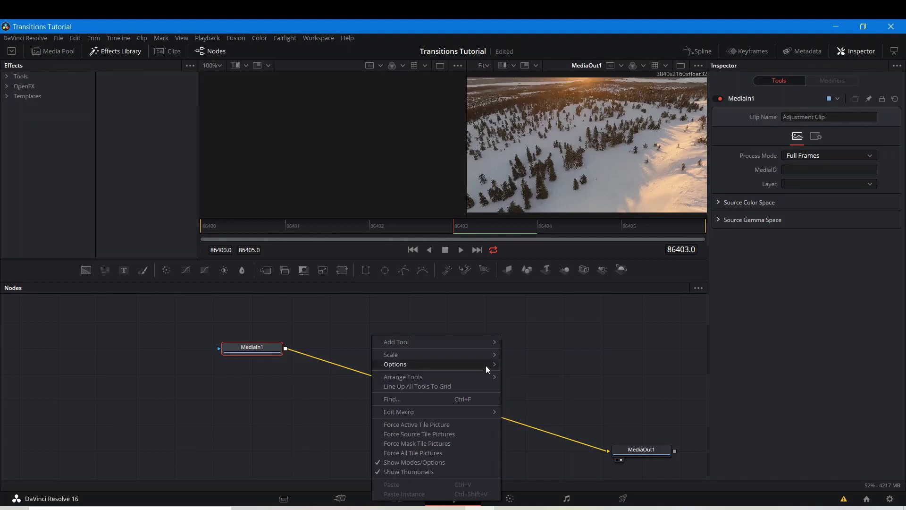
pyautogui.moveTo(486, 365)
pyautogui.click(542, 476)
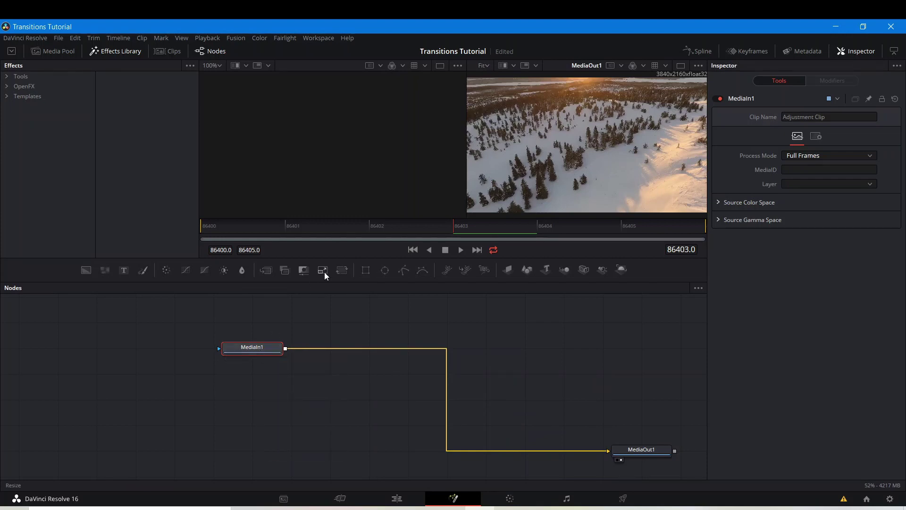
# Insert a Transform node after MediaIn1, show MediaIn1 and Transform1 side by side in the viewers, and hide the effects library
pyautogui.click(340, 271)
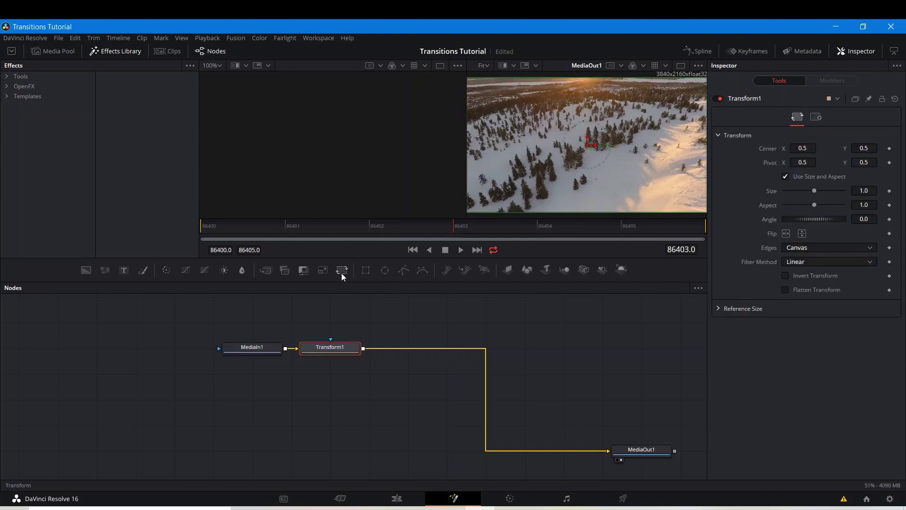
pyautogui.click(310, 357)
pyautogui.click(205, 223)
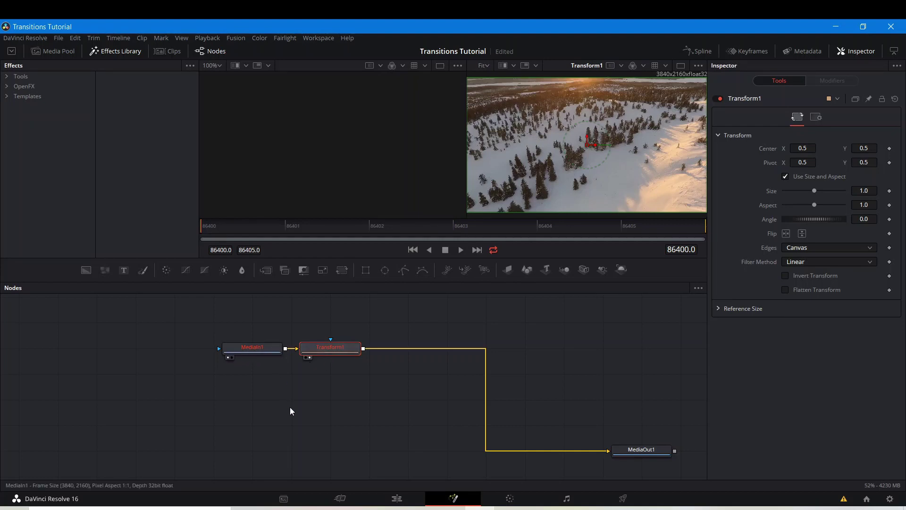
pyautogui.click(127, 52)
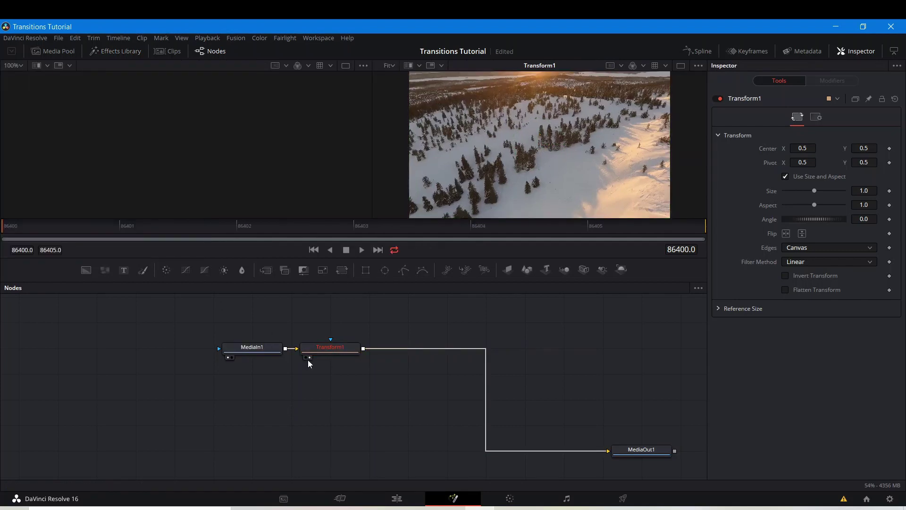
pyautogui.moveTo(220, 158); pyautogui.dragTo(225, 143)
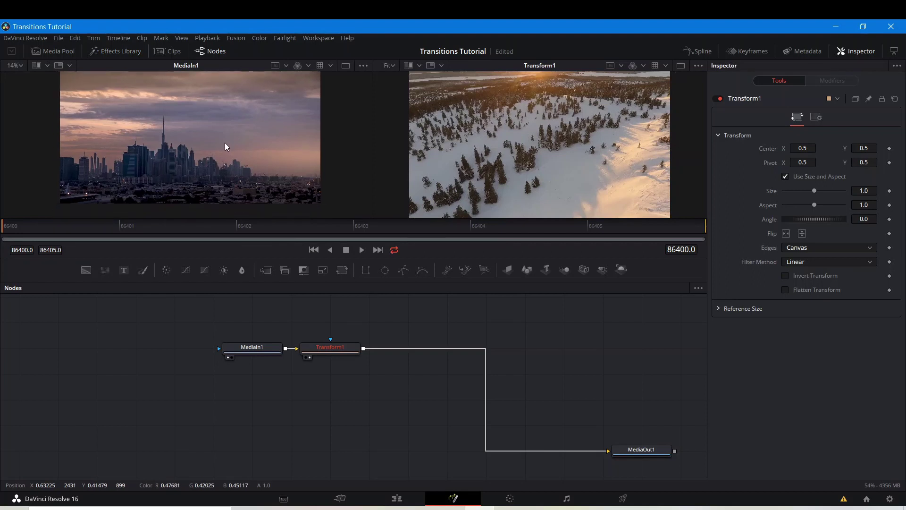
# Check the frames around the cut, and animate Transform1's Size with a starting keyframe of 1.0 at frame 86400
pyautogui.click(123, 224)
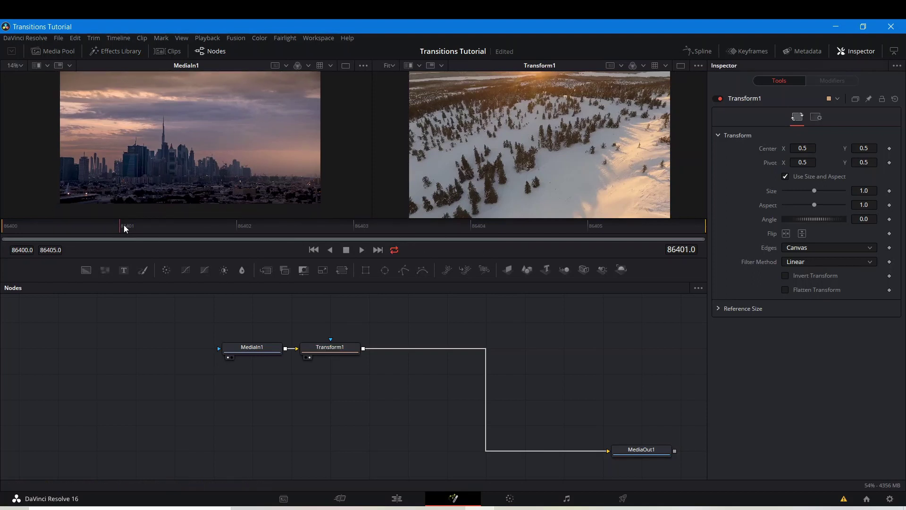
pyautogui.click(239, 226)
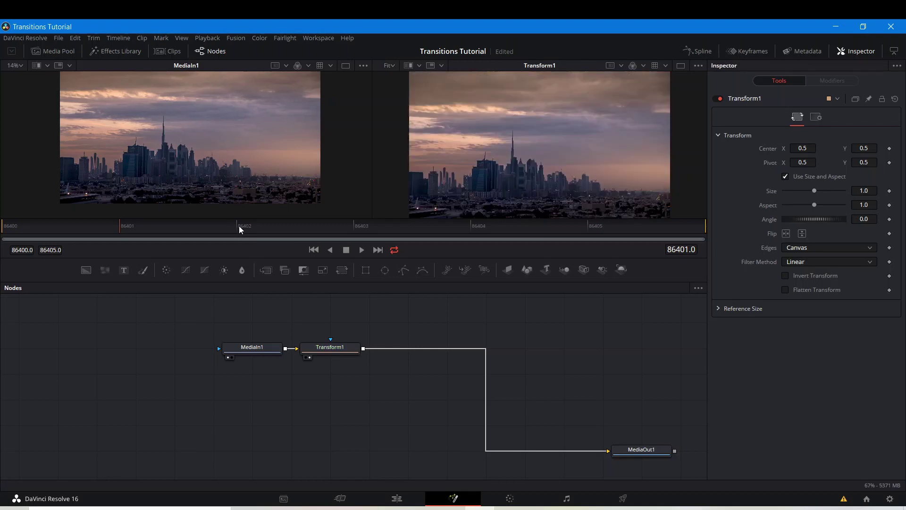
pyautogui.click(354, 227)
pyautogui.rightClick(771, 191)
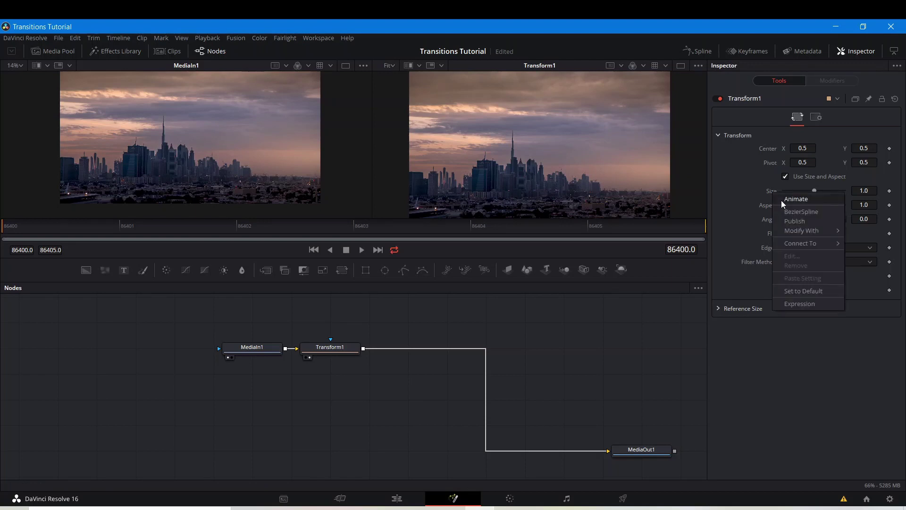
pyautogui.click(780, 200)
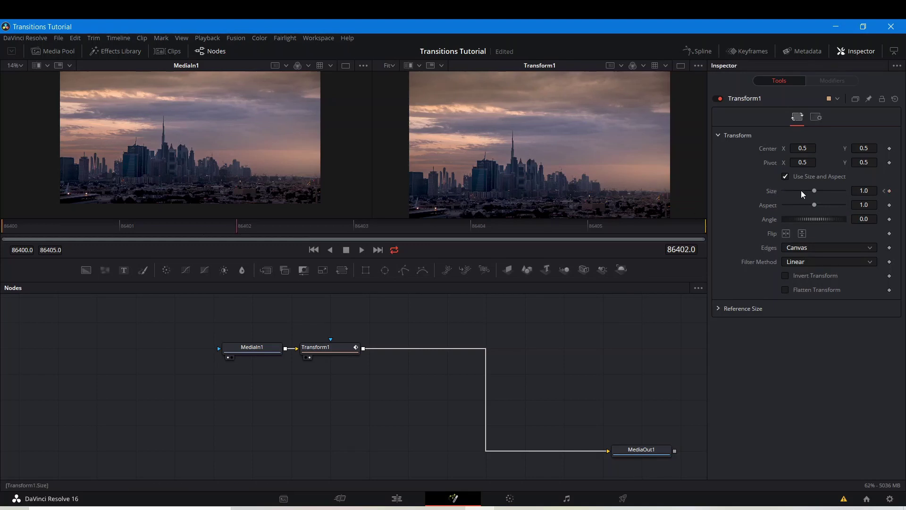
# Keyframe Transform1's Size at 5.0 on frame 86402, the last frame of the city clip
pyautogui.click(863, 191)
pyautogui.write('5')
pyautogui.press('Return')
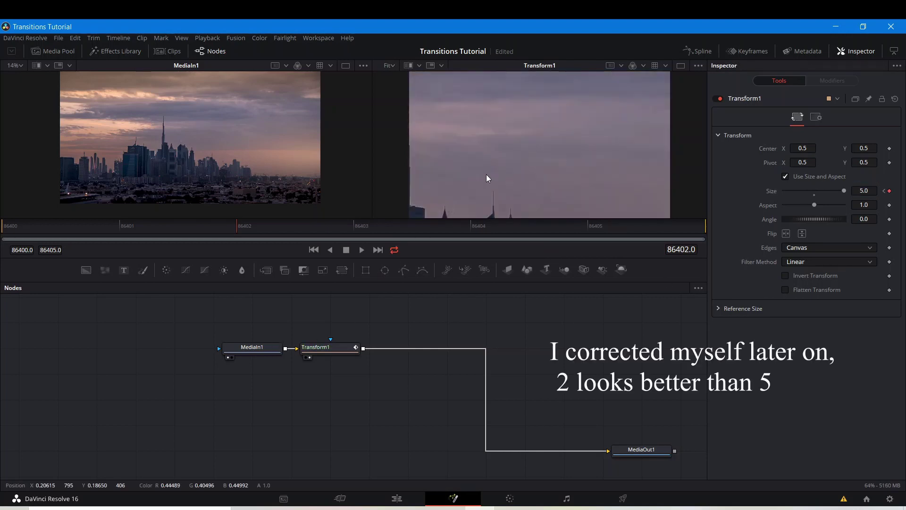
pyautogui.scroll(-3, 494, 170)
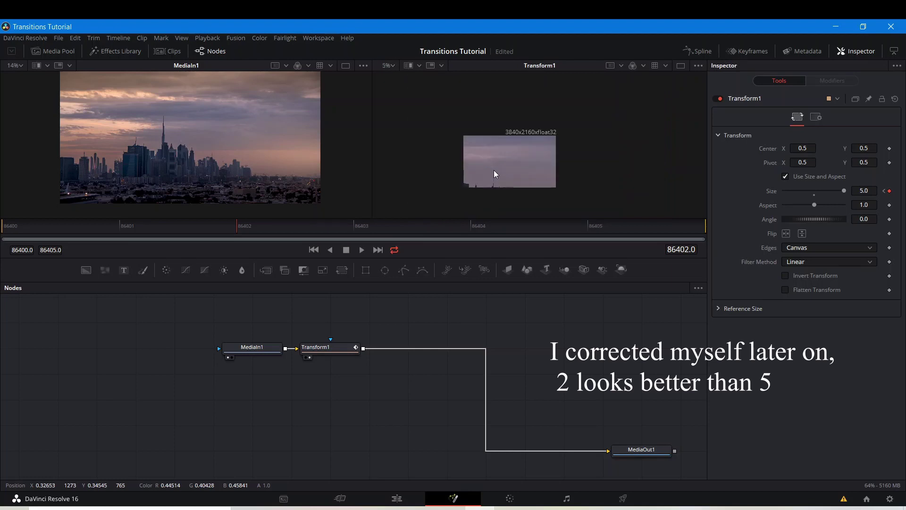
pyautogui.moveTo(494, 177); pyautogui.dragTo(514, 158)
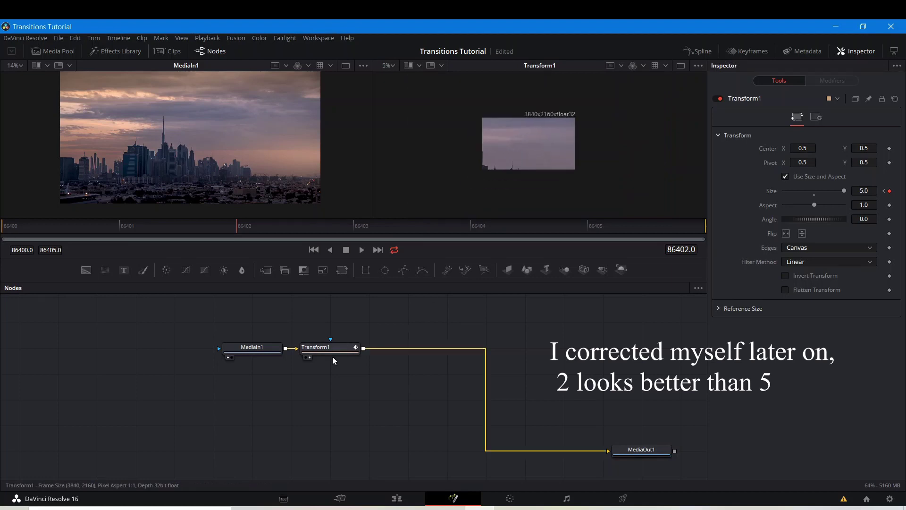
# Keyframe Transform1's Size at 0.5 on frame 86403 and set its Edges to Mirror
pyautogui.click(354, 230)
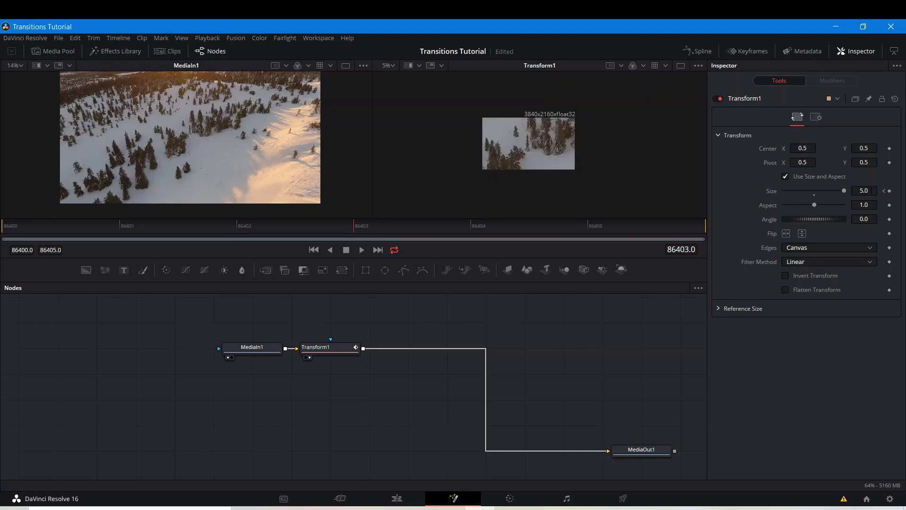
pyautogui.click(865, 191)
pyautogui.write('0.5')
pyautogui.press('Return')
pyautogui.click(810, 251)
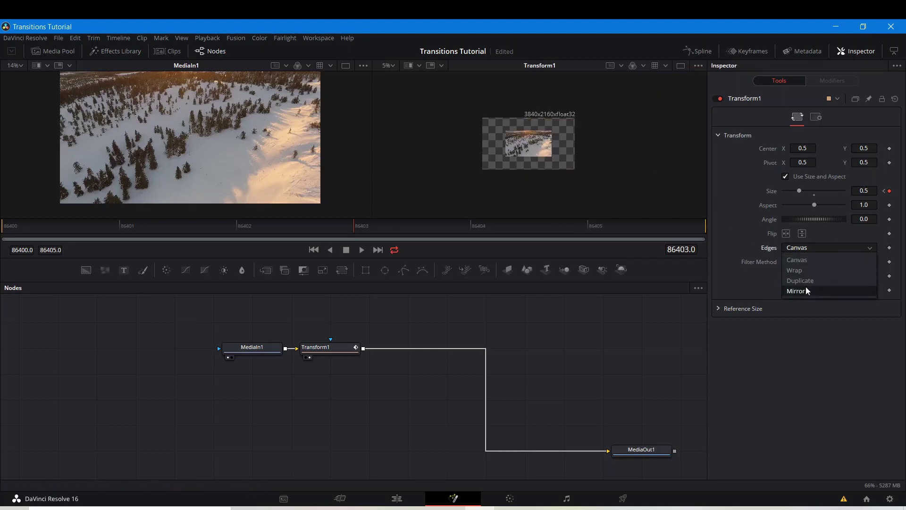
pyautogui.press('Escape')
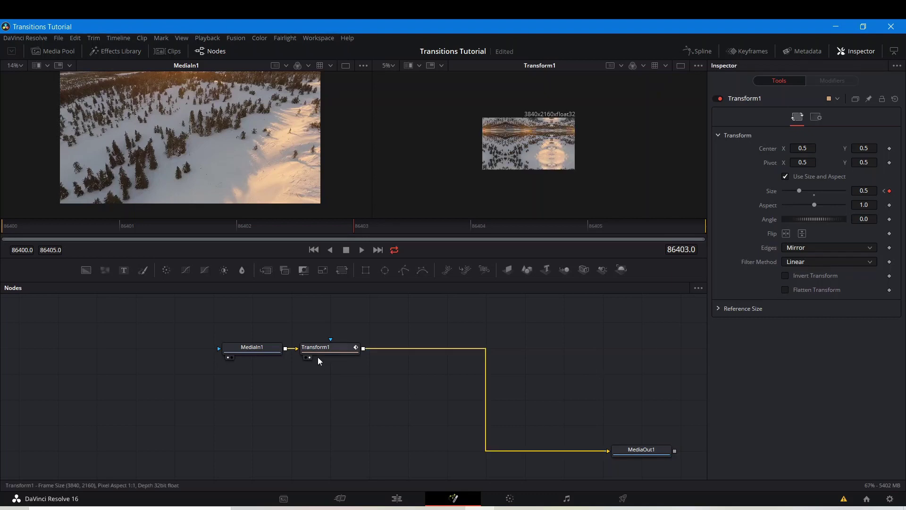
# Keyframe Transform1's Size at 1.0 on the last frame, 86405
pyautogui.click(592, 225)
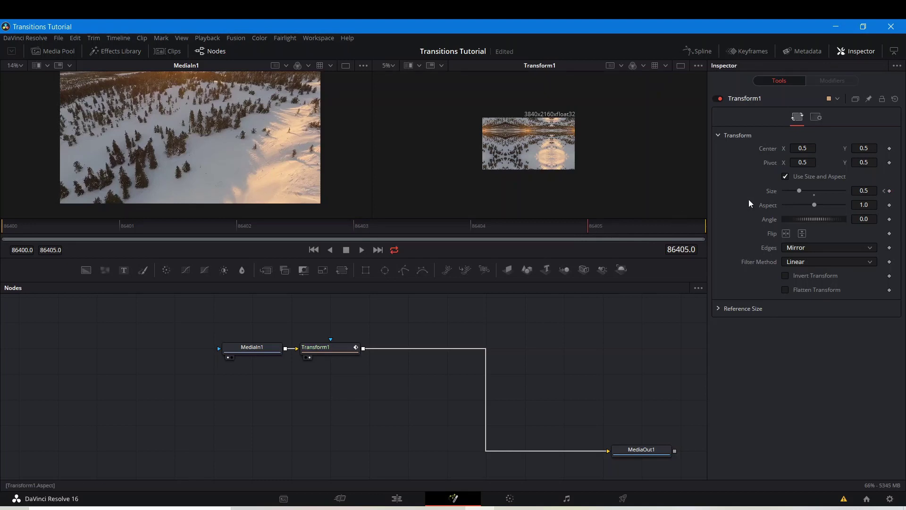
pyautogui.click(814, 194)
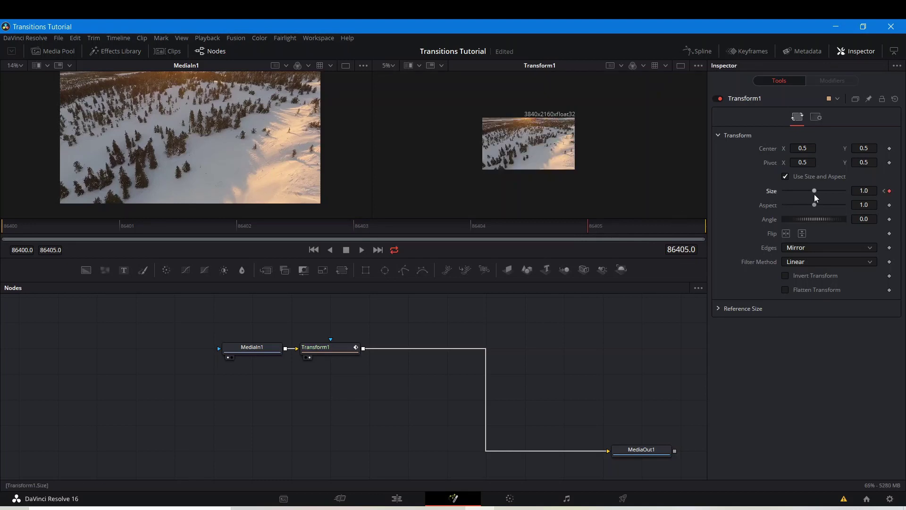
pyautogui.click(889, 191)
pyautogui.scroll(-1, 532, 145)
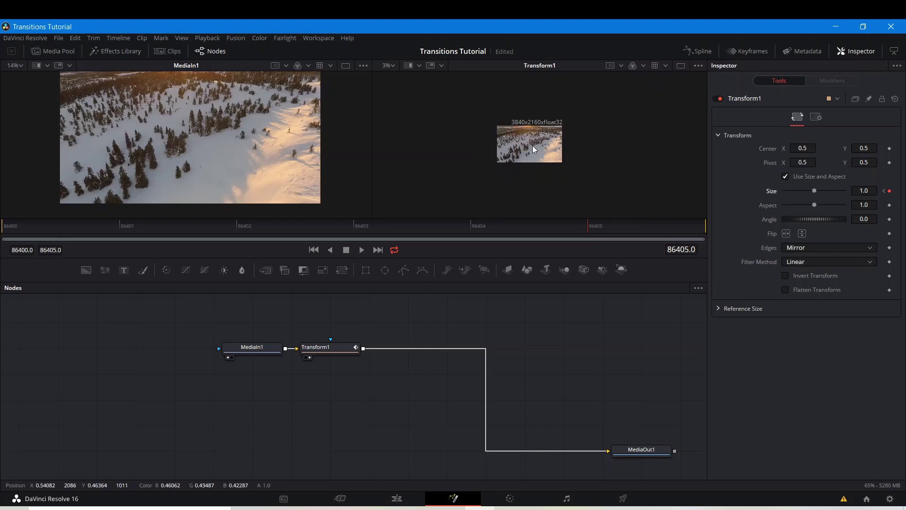
pyautogui.scroll(2, 532, 145)
pyautogui.scroll(1, 532, 146)
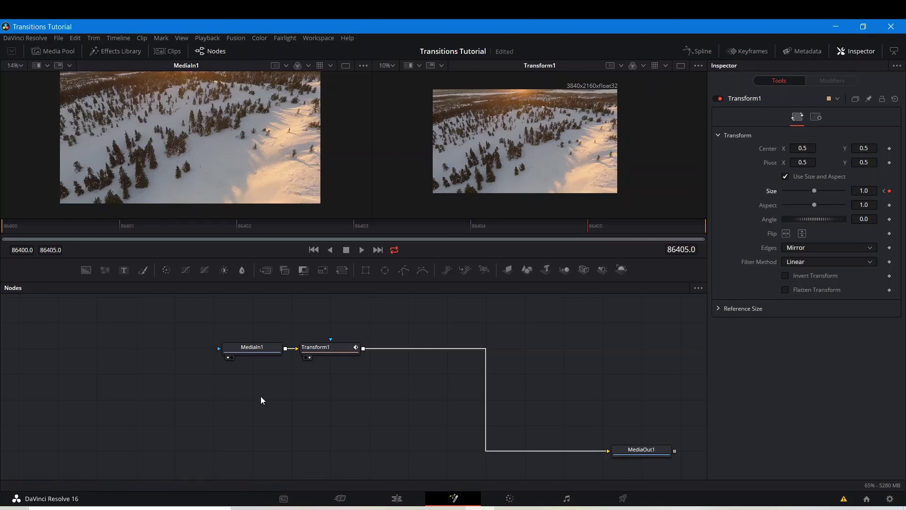
# Enable motion blur on Transform1 with a Quality of 5 and the default Sample Spread of 1.0
pyautogui.click(319, 352)
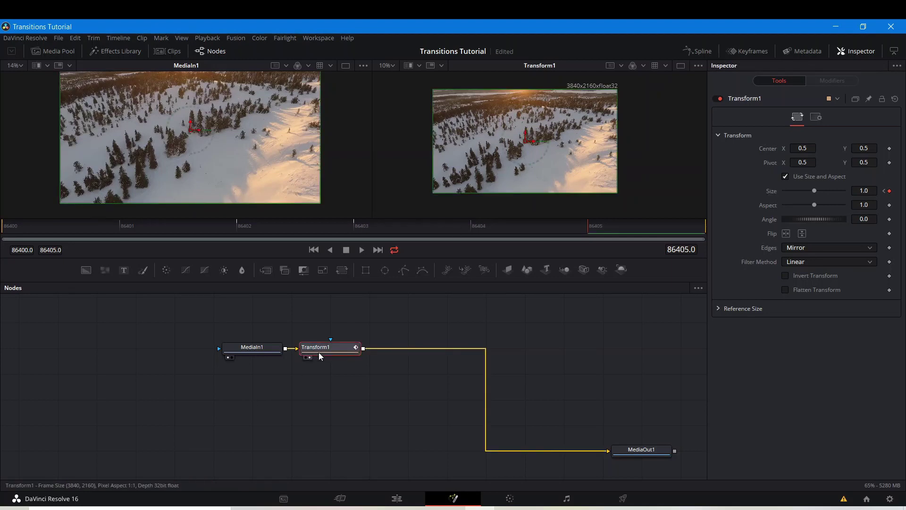
pyautogui.click(817, 117)
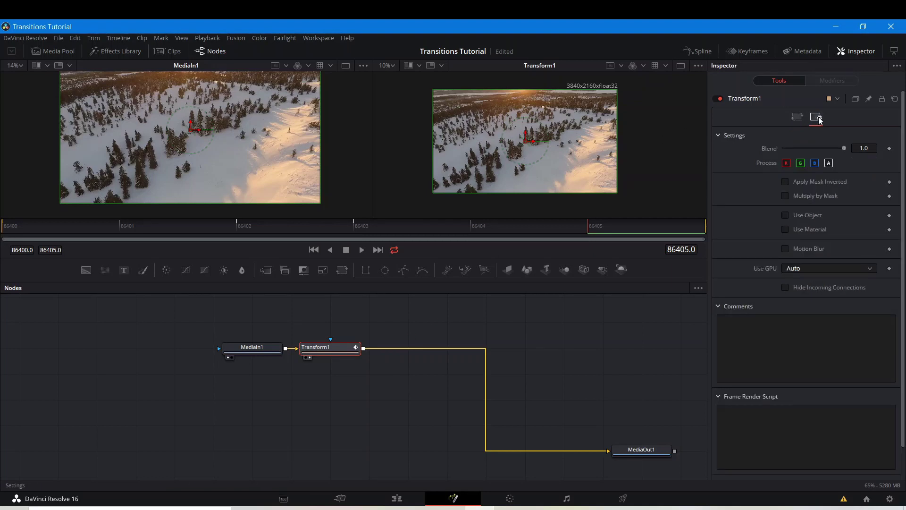
pyautogui.click(785, 249)
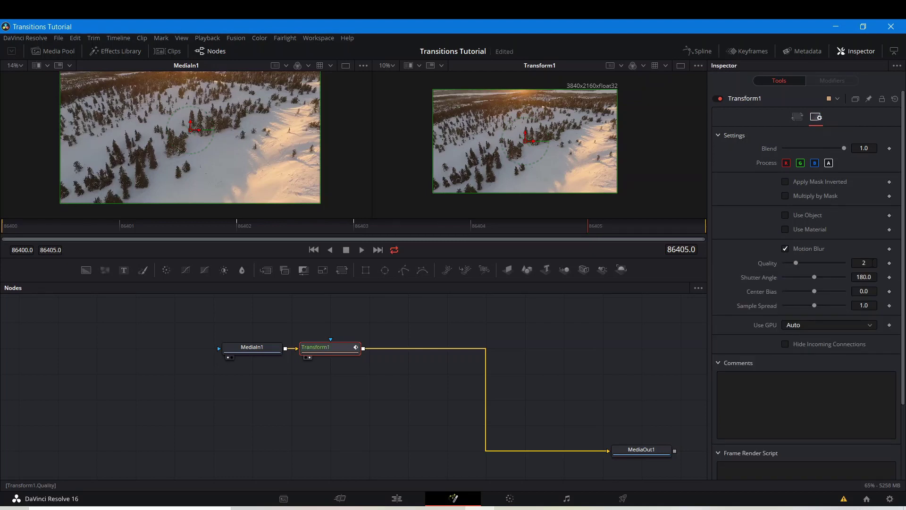
pyautogui.click(863, 263)
pyautogui.write('5')
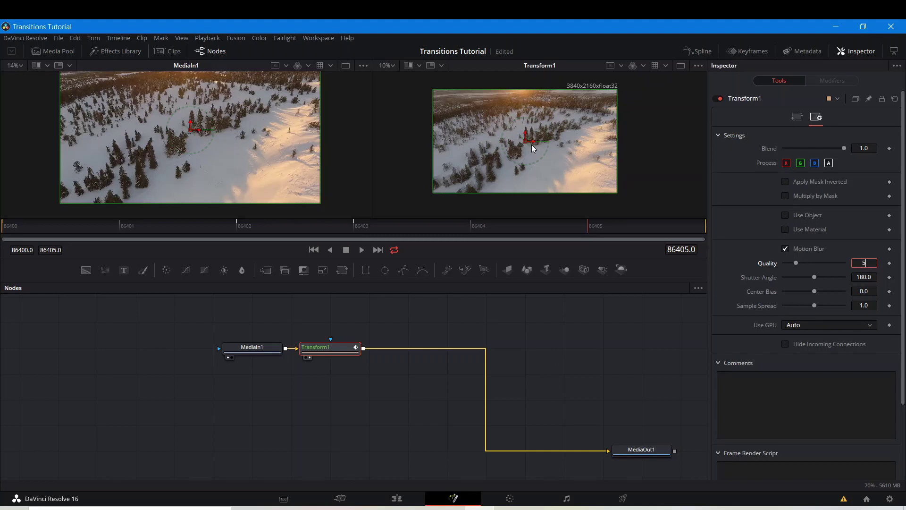
pyautogui.click(531, 144)
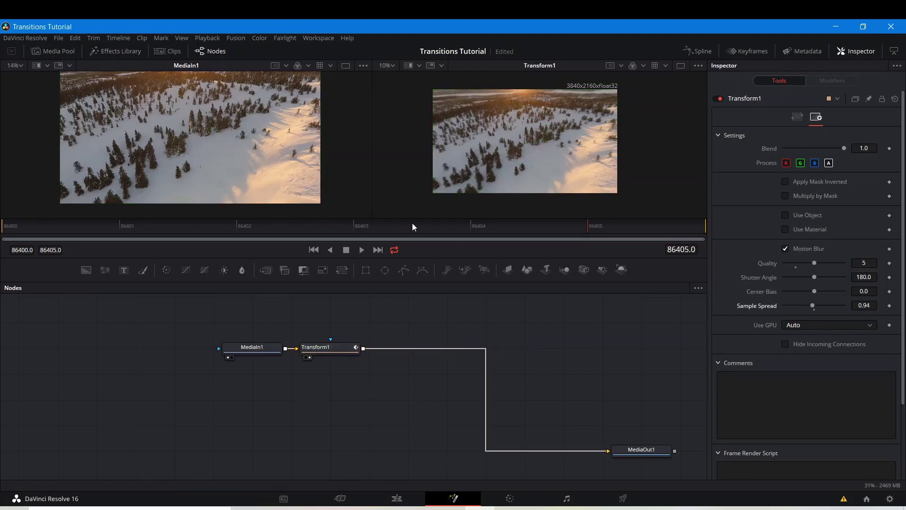
pyautogui.scroll(3, 511, 146)
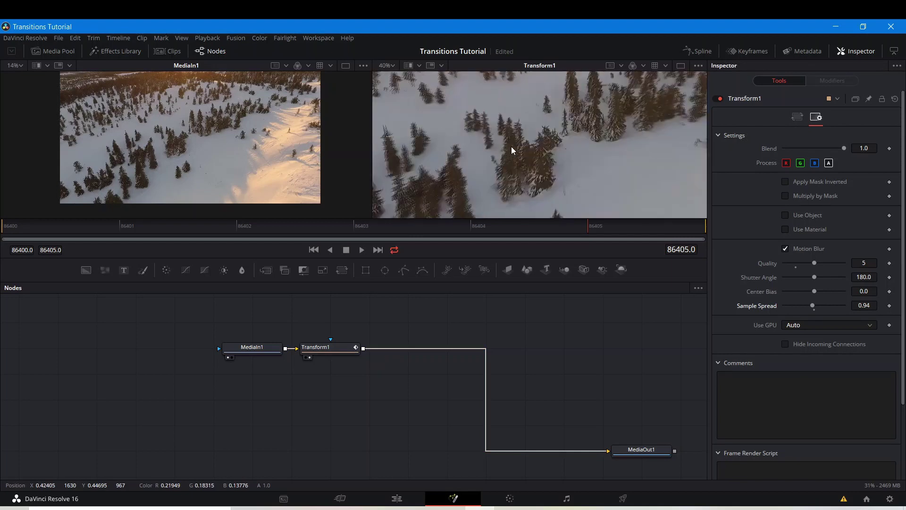
pyautogui.scroll(-3, 511, 146)
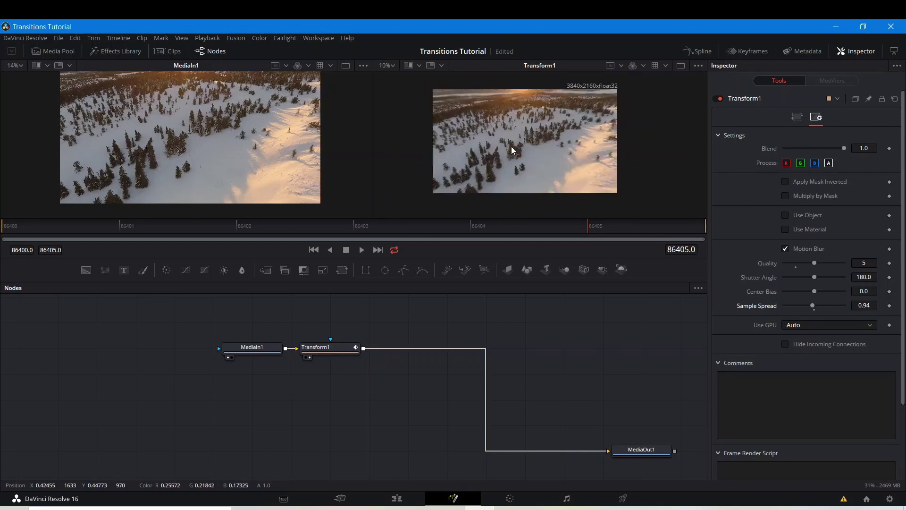
pyautogui.doubleClick(817, 310)
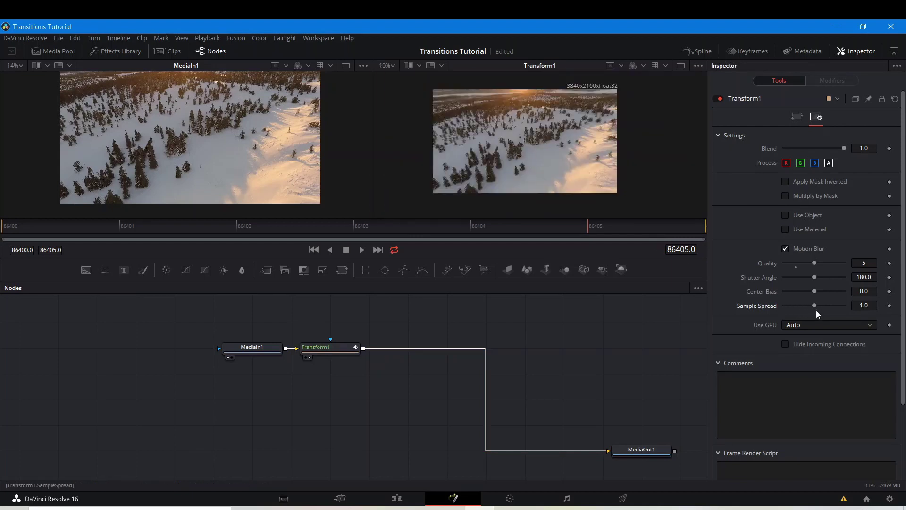
# Add an XfChroma Fuse node after Transform1 and move the playhead to frame 86400
pyautogui.click(330, 357)
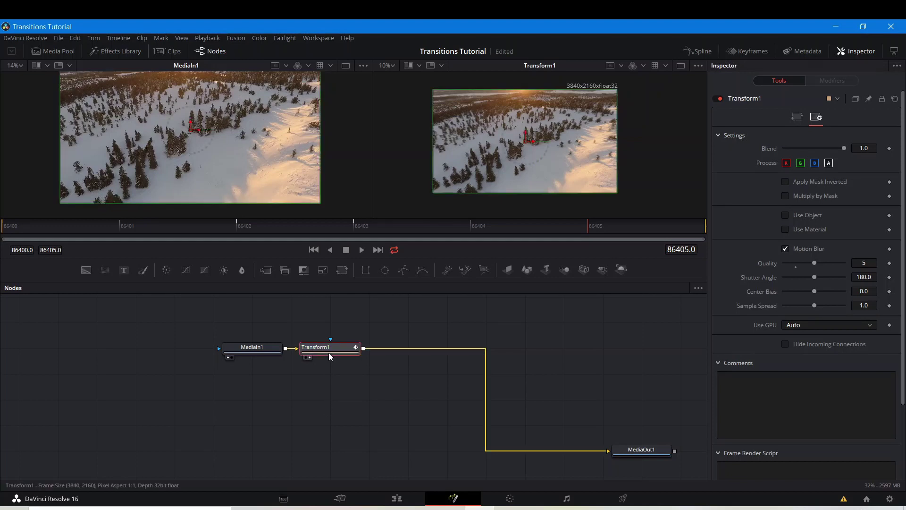
pyautogui.hotkey('shift', 'space')
pyautogui.write('xf')
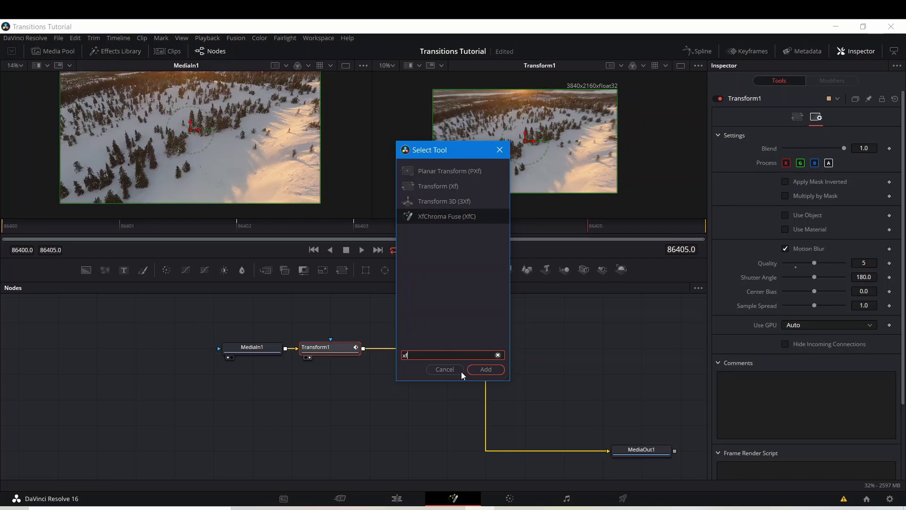
pyautogui.click(486, 370)
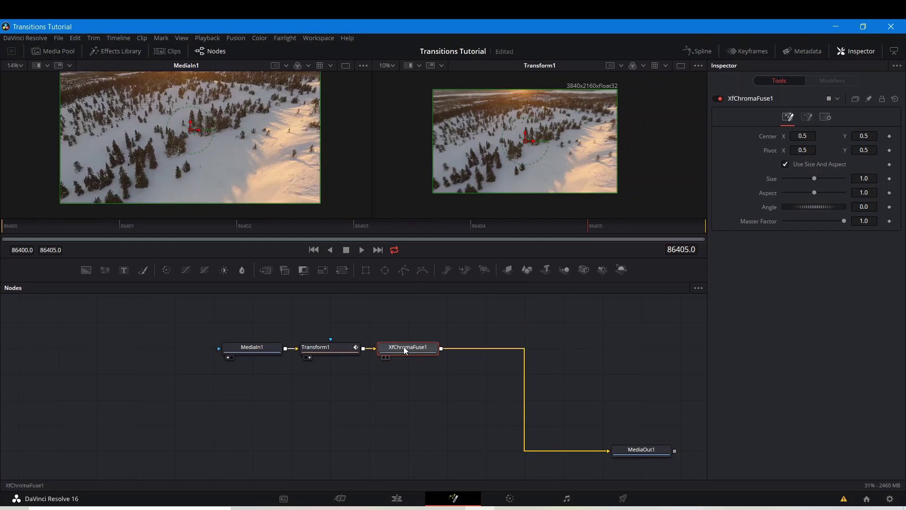
pyautogui.click(41, 240)
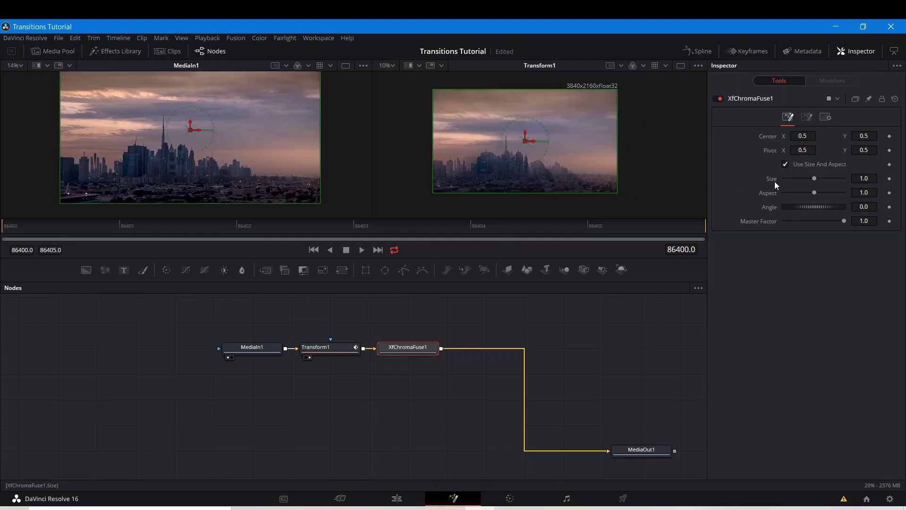
# Keyframe XfChromaFuse1's Size at 1.0 on frame 86400 and at 1.51 on frame 86403
pyautogui.rightClick(774, 181)
pyautogui.click(785, 187)
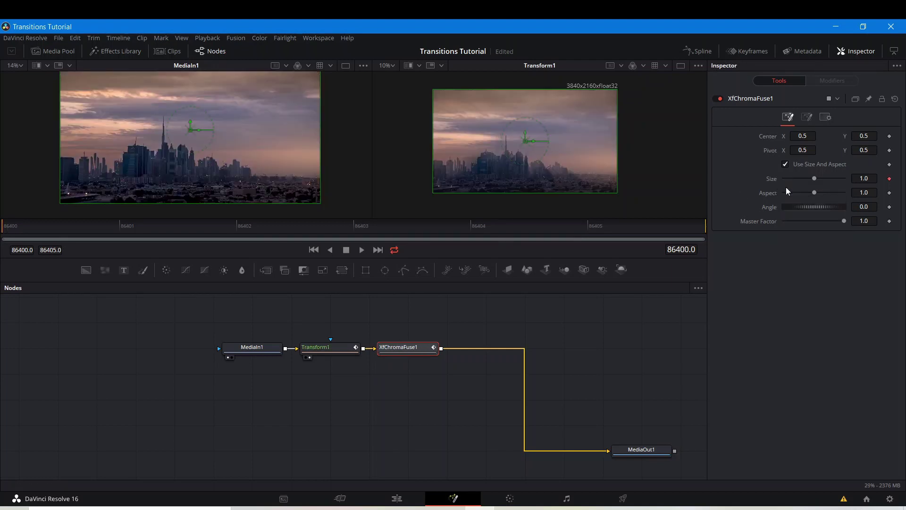
pyautogui.click(355, 223)
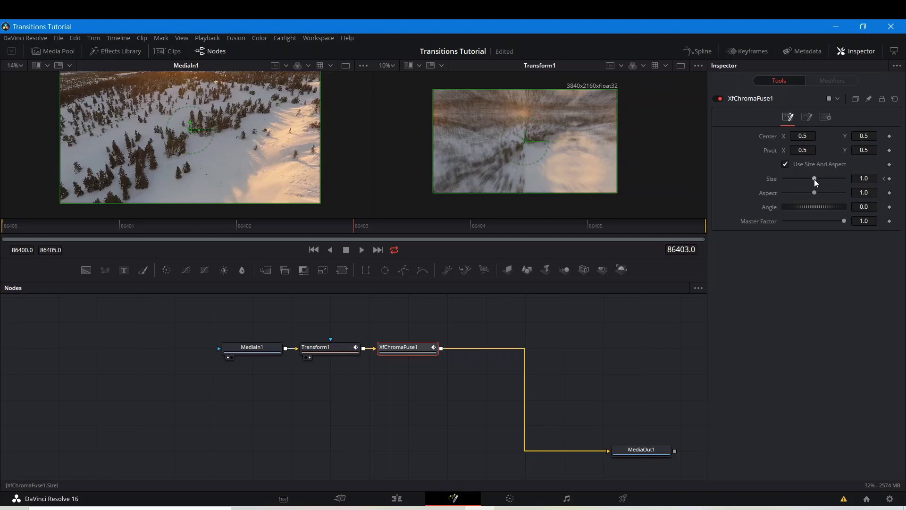
pyautogui.moveTo(815, 178); pyautogui.dragTo(819, 178)
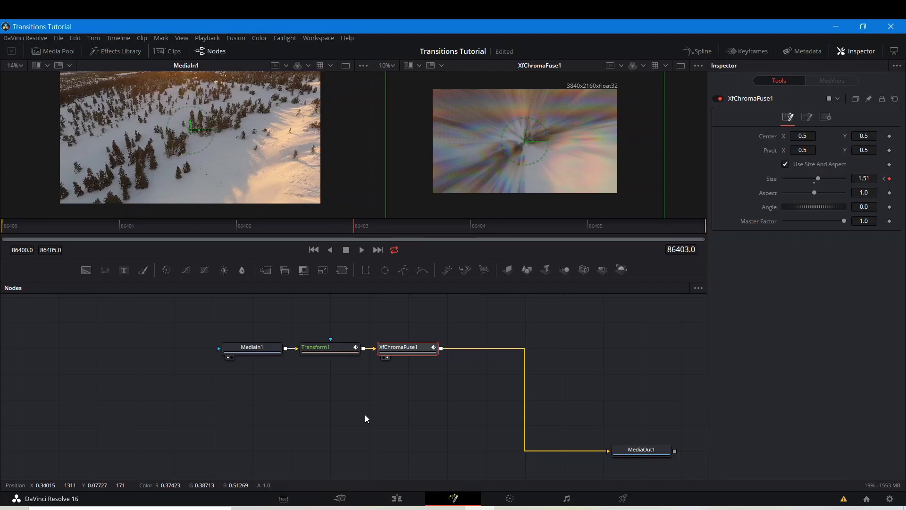
pyautogui.moveTo(408, 352)
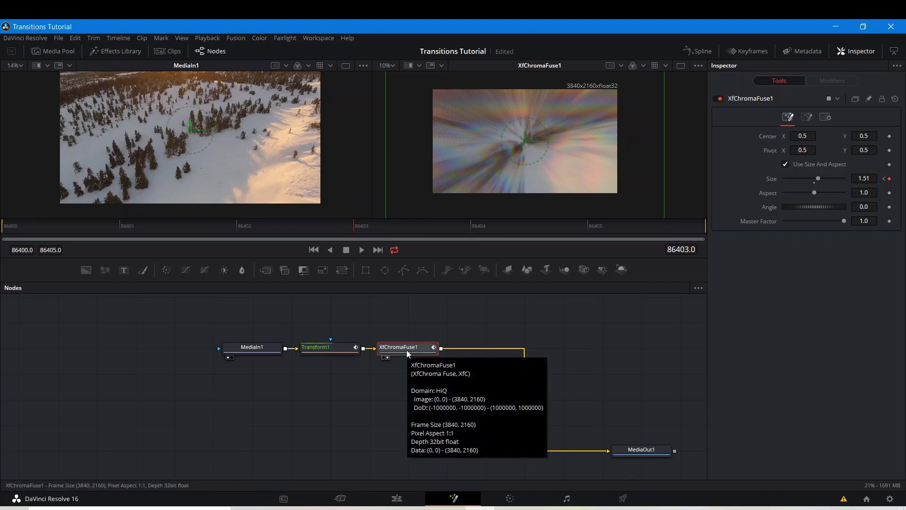
pyautogui.click(396, 349)
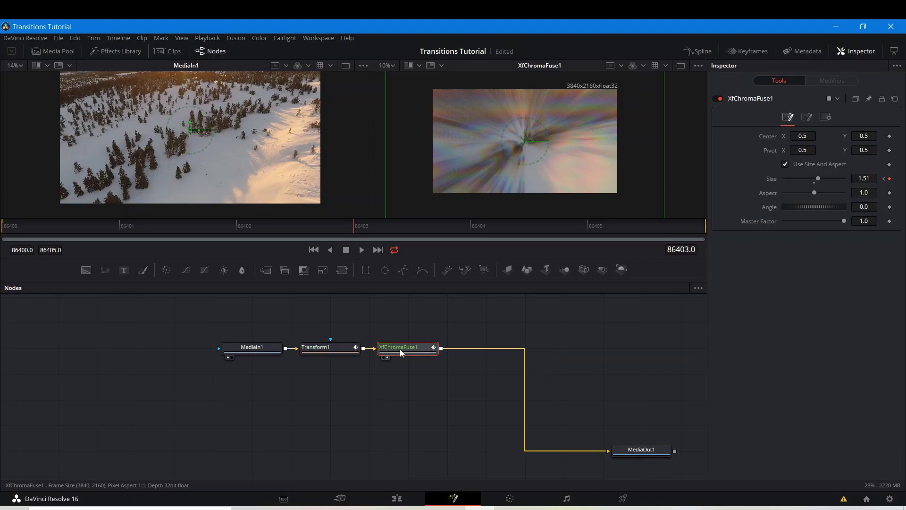
pyautogui.moveTo(400, 347)
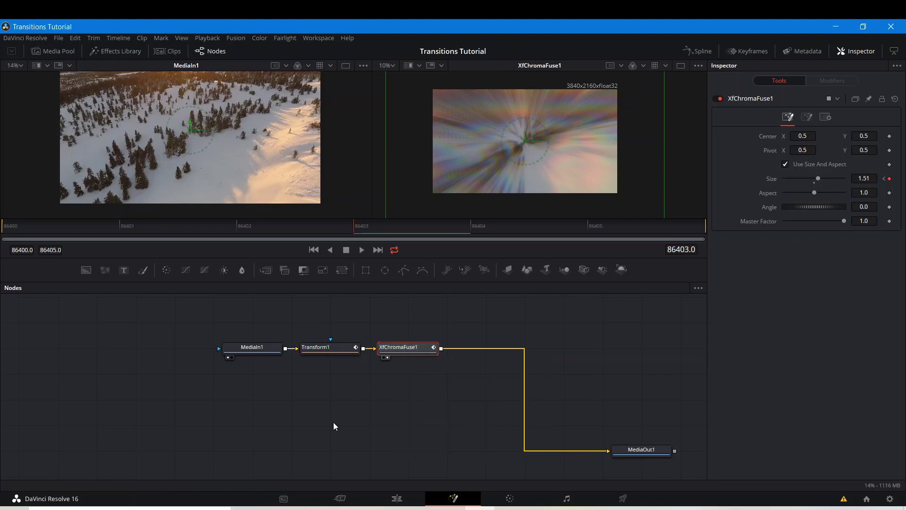
# Try bypassing Transform1 by disconnecting it from XfChromaFuse1 and feeding MediaIn1 directly into XfChromaFuse1
pyautogui.moveTo(243, 350); pyautogui.dragTo(163, 353)
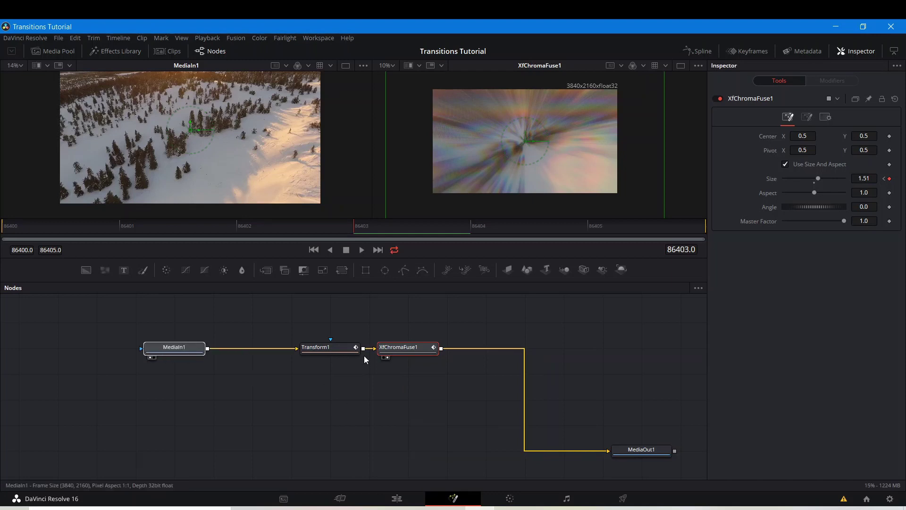
pyautogui.moveTo(401, 350); pyautogui.dragTo(401, 400)
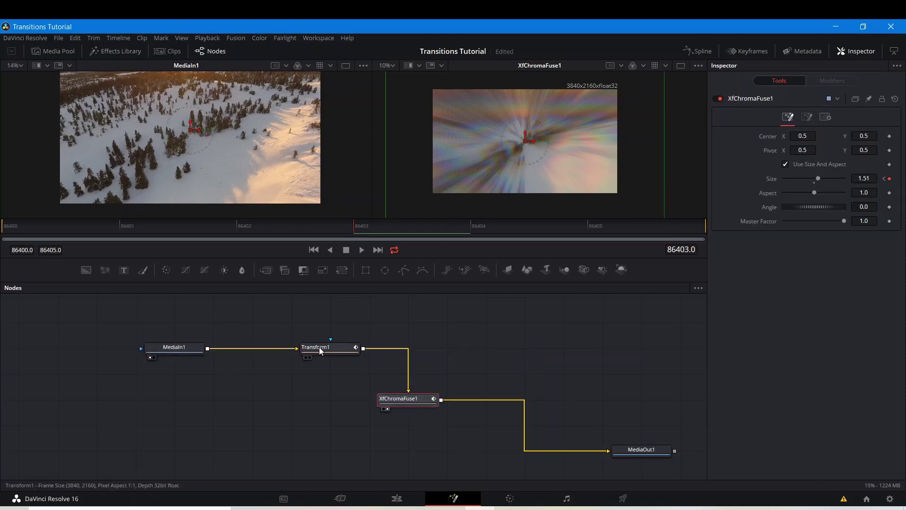
pyautogui.click(408, 379)
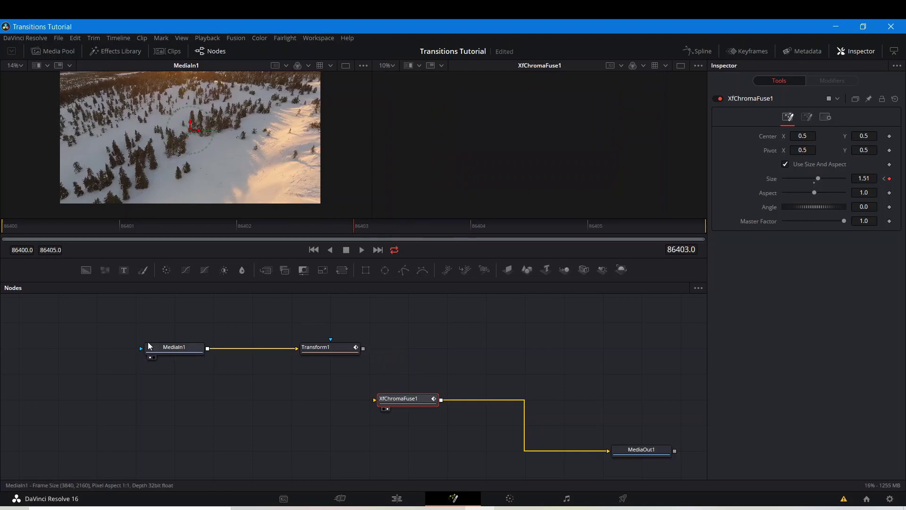
pyautogui.moveTo(208, 348); pyautogui.dragTo(405, 404)
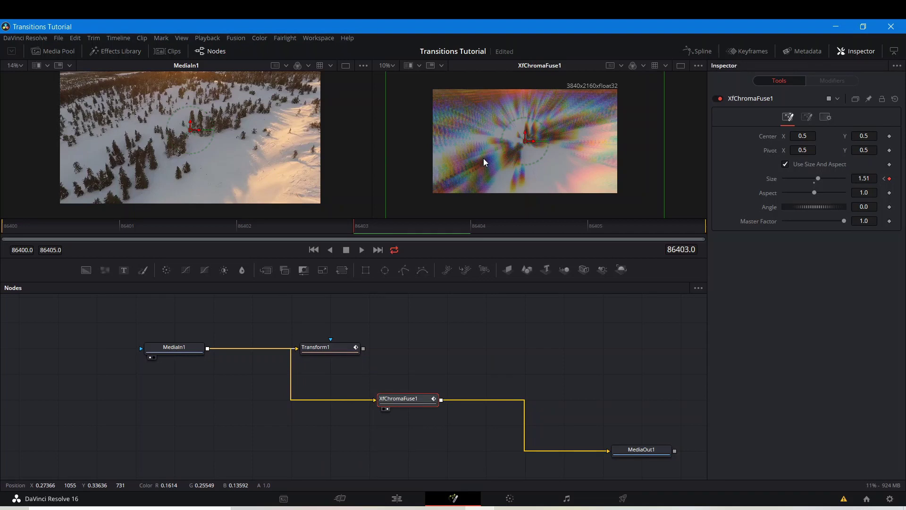
pyautogui.scroll(3, 483, 159)
pyautogui.scroll(-3, 483, 157)
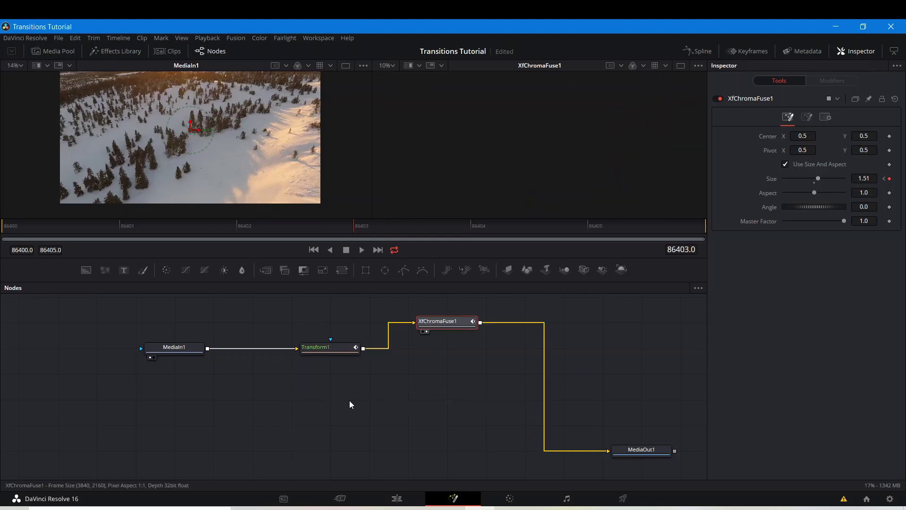
# Add a second XfChroma Fuse node fed directly by MediaIn1 and show it in the second viewer
pyautogui.click(349, 400)
pyautogui.hotkey('shift', 'space')
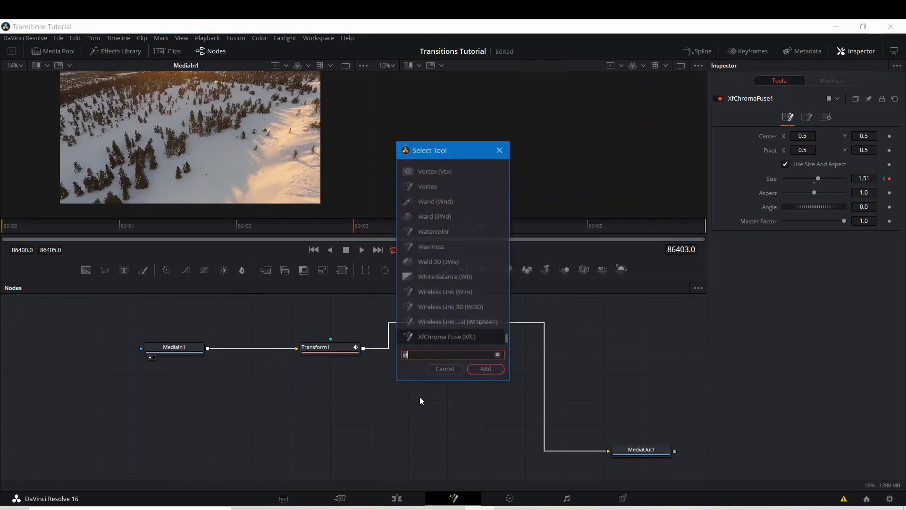
pyautogui.write('xf')
pyautogui.click(492, 369)
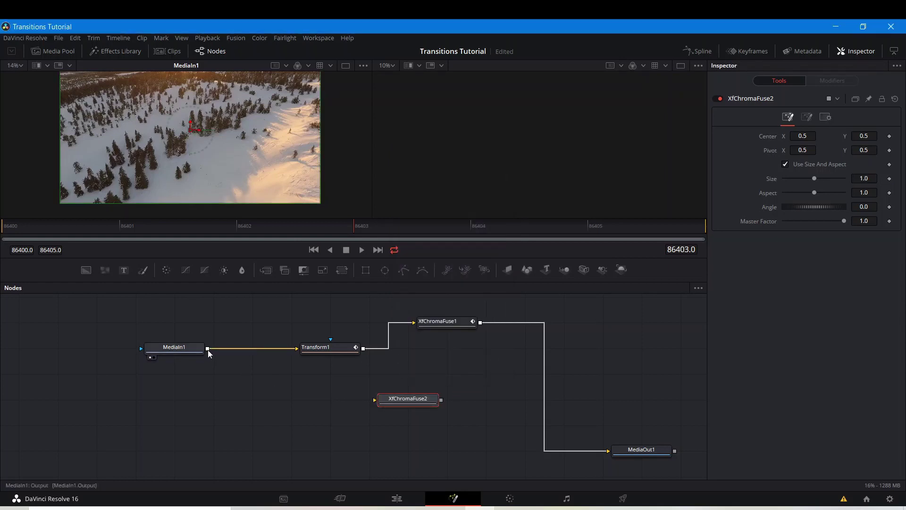
pyautogui.moveTo(208, 349); pyautogui.dragTo(393, 399)
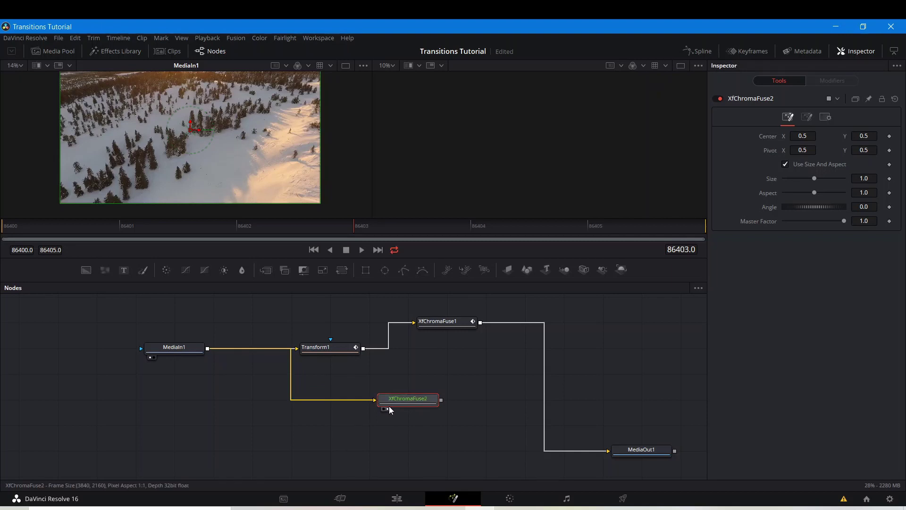
pyautogui.click(388, 408)
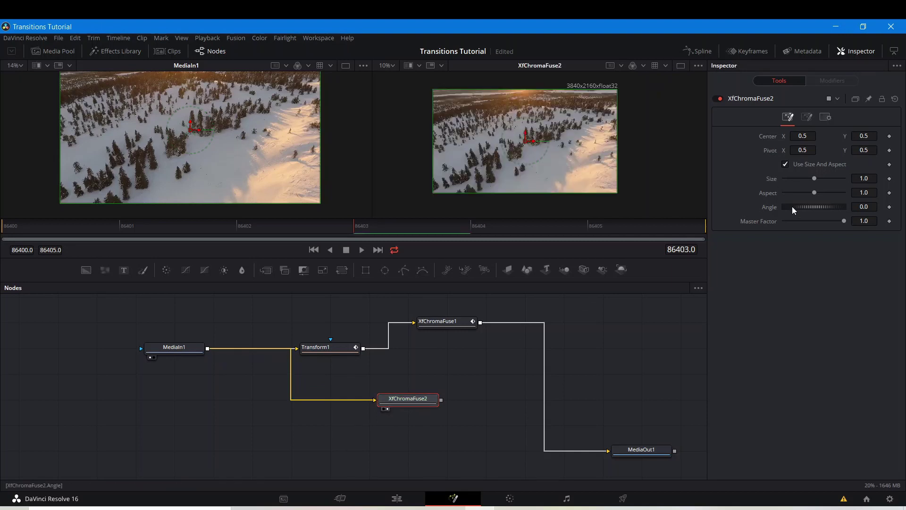
# Try Angle values of 18.3 and 1.0 on XfChromaFuse2 and examine the colour fringing from the centre to the frame edges
pyautogui.moveTo(791, 206); pyautogui.dragTo(795, 208)
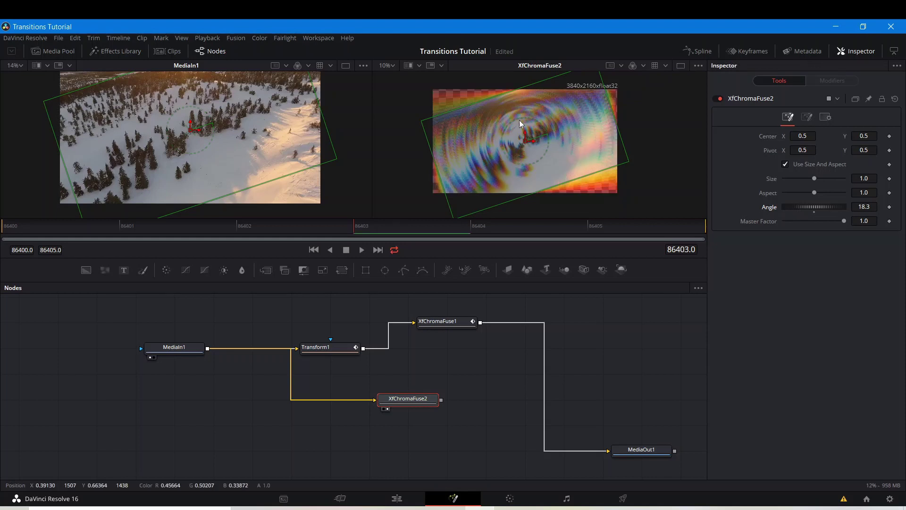
pyautogui.click(814, 213)
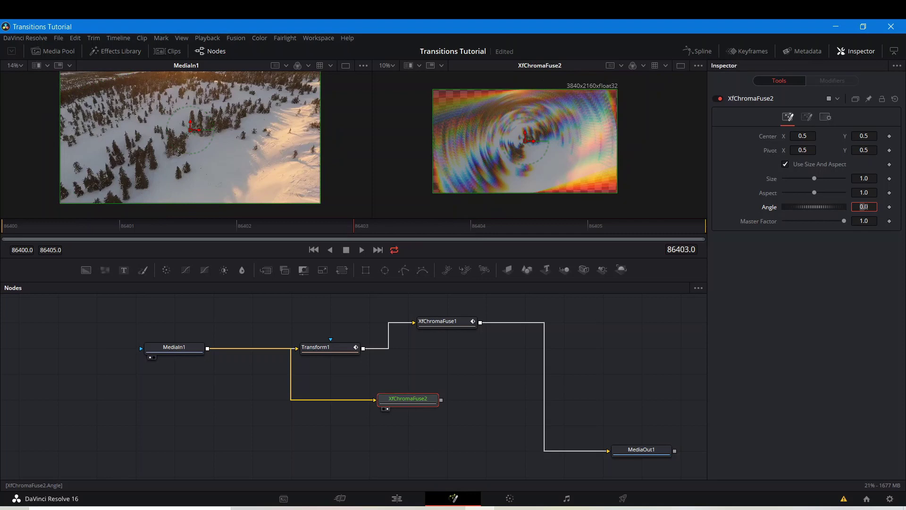
pyautogui.write('1')
pyautogui.press('Return')
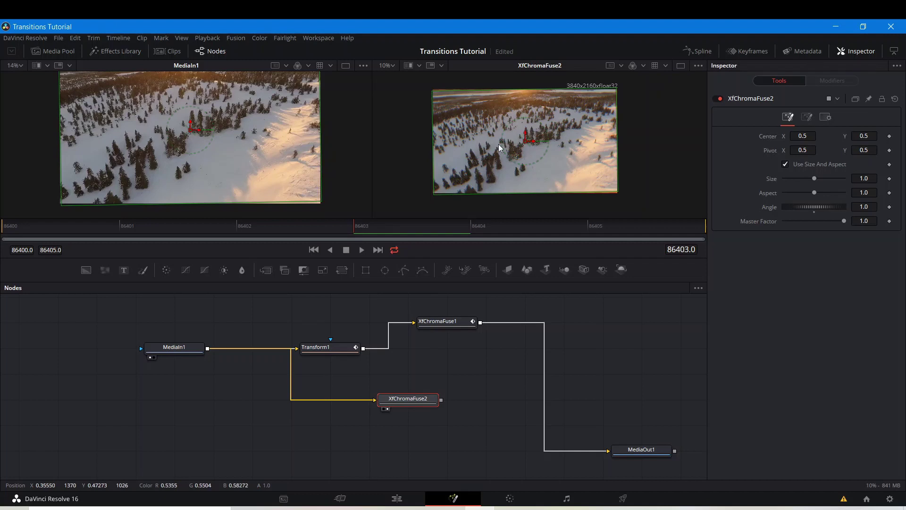
pyautogui.scroll(5, 490, 166)
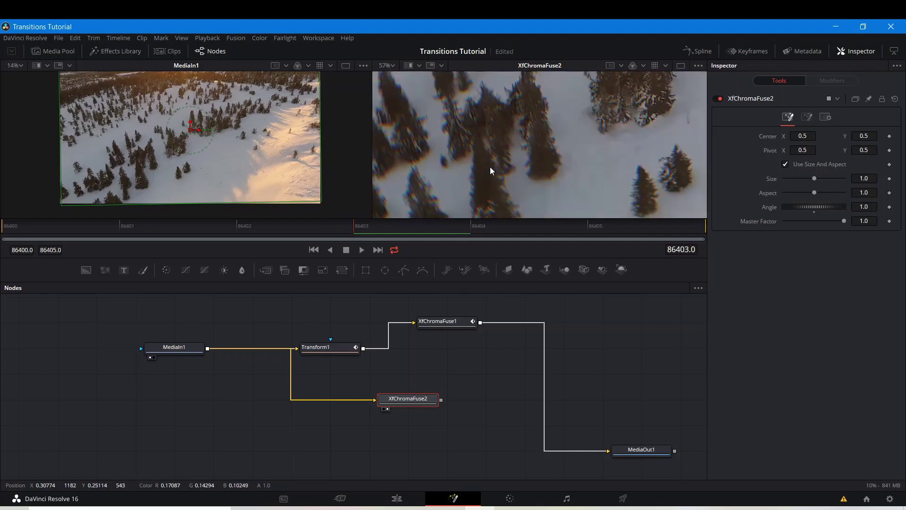
pyautogui.scroll(-4, 548, 189)
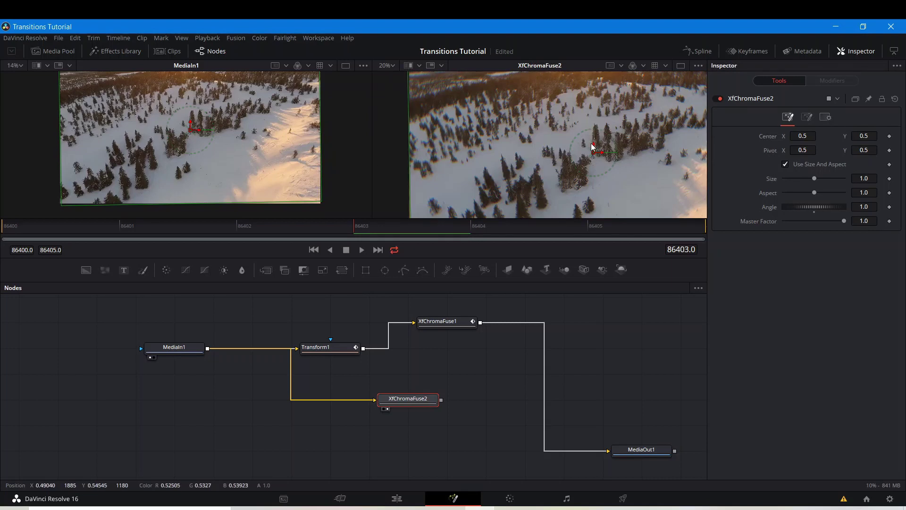
pyautogui.moveTo(590, 143); pyautogui.dragTo(545, 157)
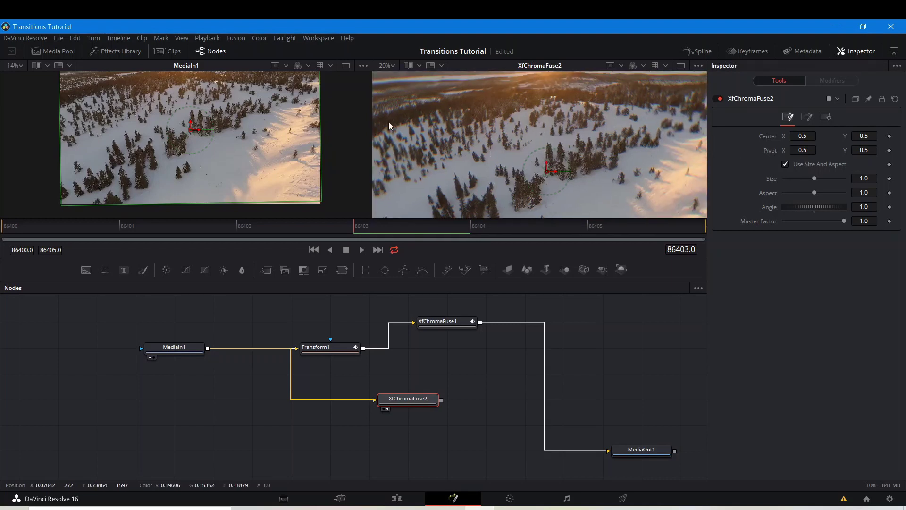
pyautogui.moveTo(569, 128); pyautogui.dragTo(440, 109)
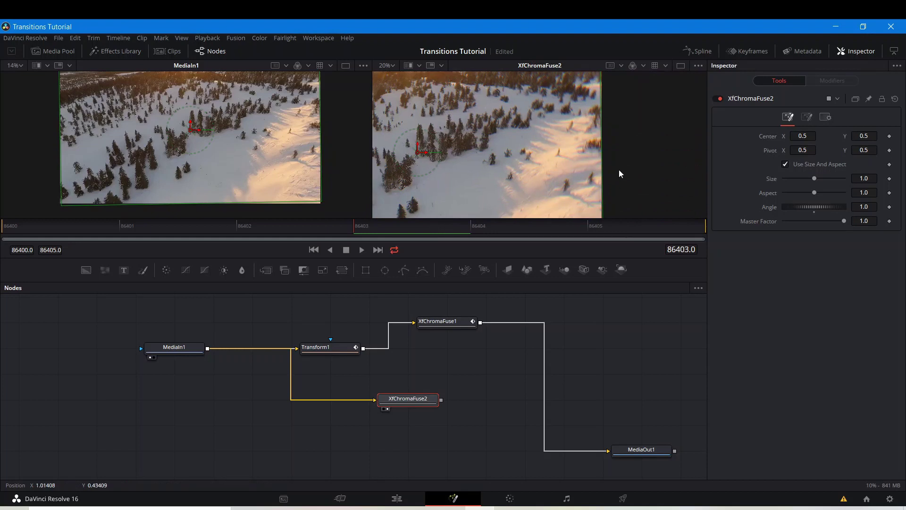
pyautogui.scroll(4, 519, 162)
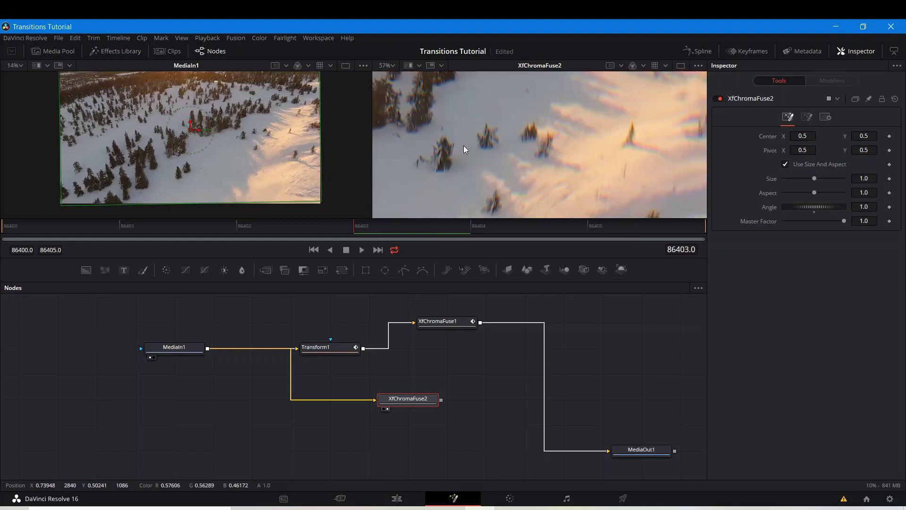
pyautogui.scroll(-4, 453, 158)
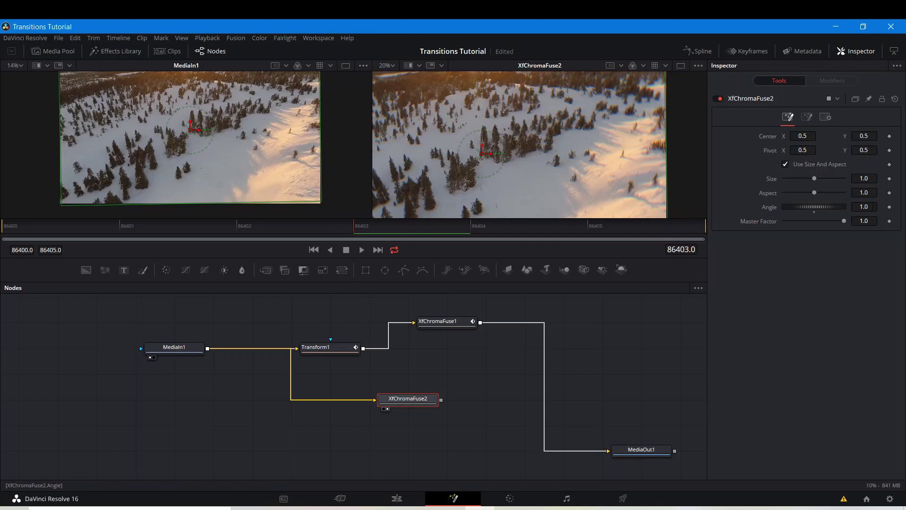
# Try an Angle of 3.0 on XfChromaFuse2, examine the frame edges, and reset the Angle to 0.0
pyautogui.click(863, 207)
pyautogui.write('3')
pyautogui.press('Return')
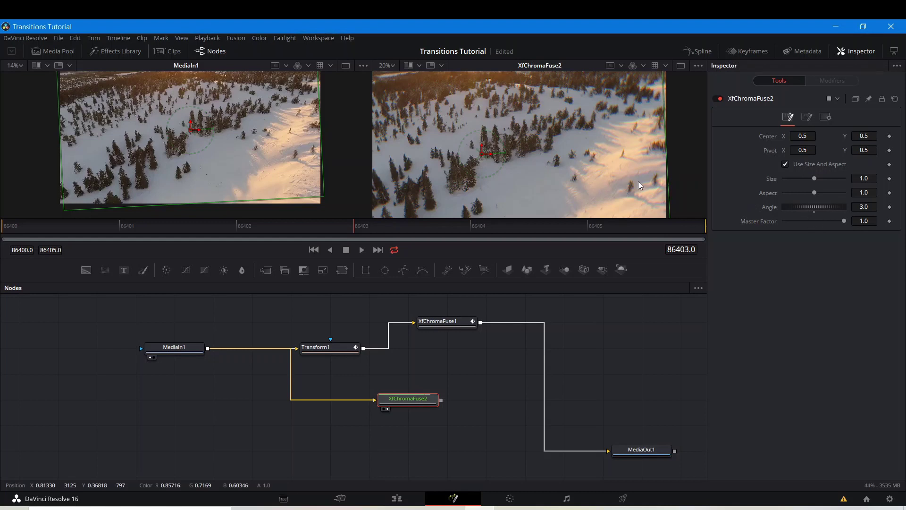
pyautogui.hscroll(-3, 637, 183)
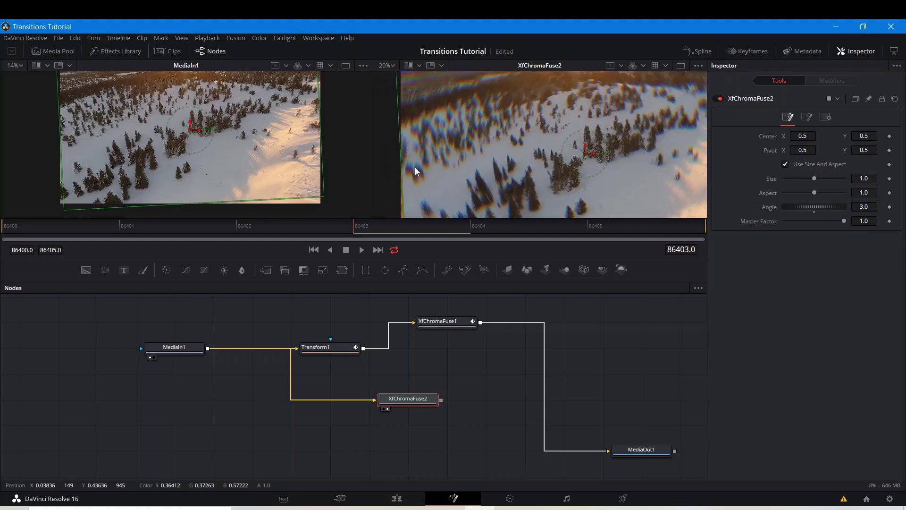
pyautogui.scroll(-2, 415, 167)
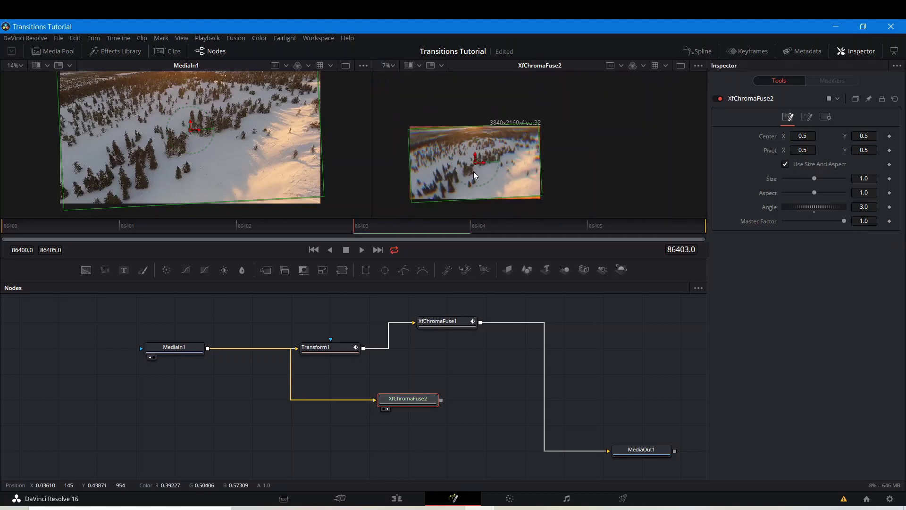
pyautogui.click(448, 432)
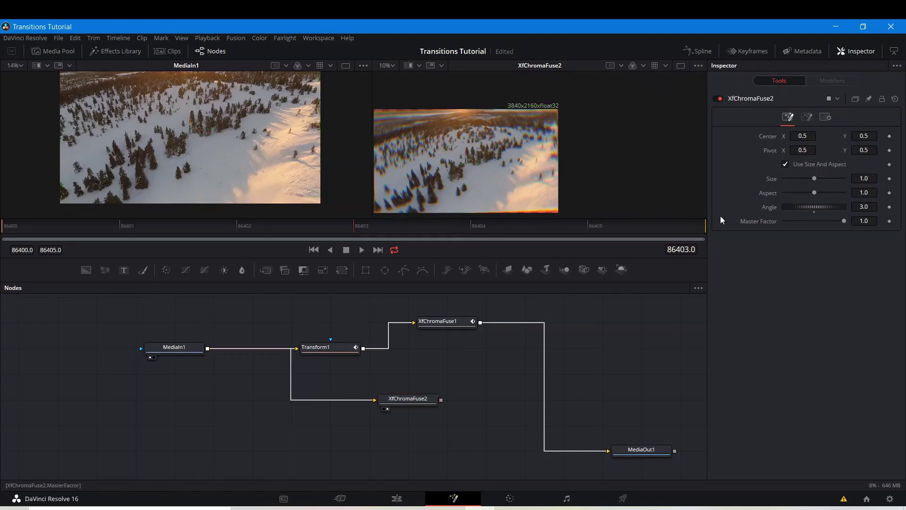
pyautogui.doubleClick(814, 210)
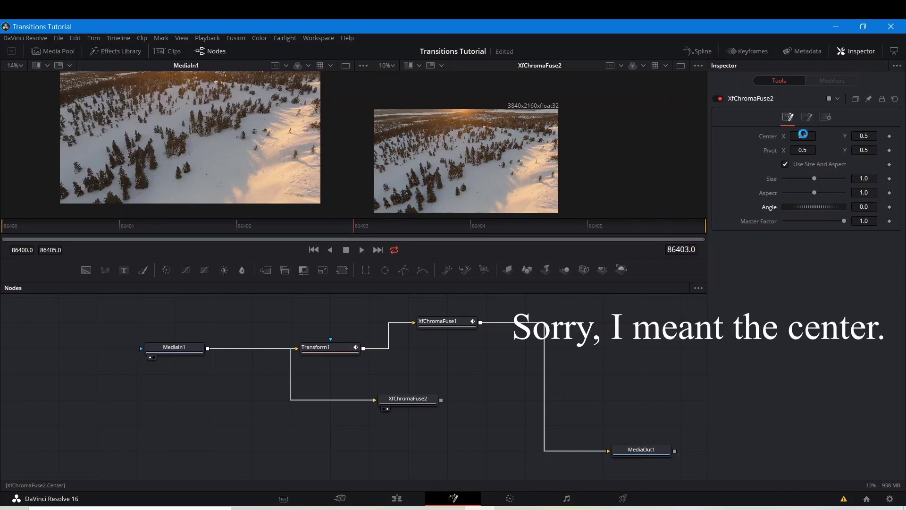
# Try shifting XfChromaFuse2's Center X to 0.5186, and restore it to 0.5 while comparing the image detail
pyautogui.moveTo(805, 136); pyautogui.dragTo(828, 135)
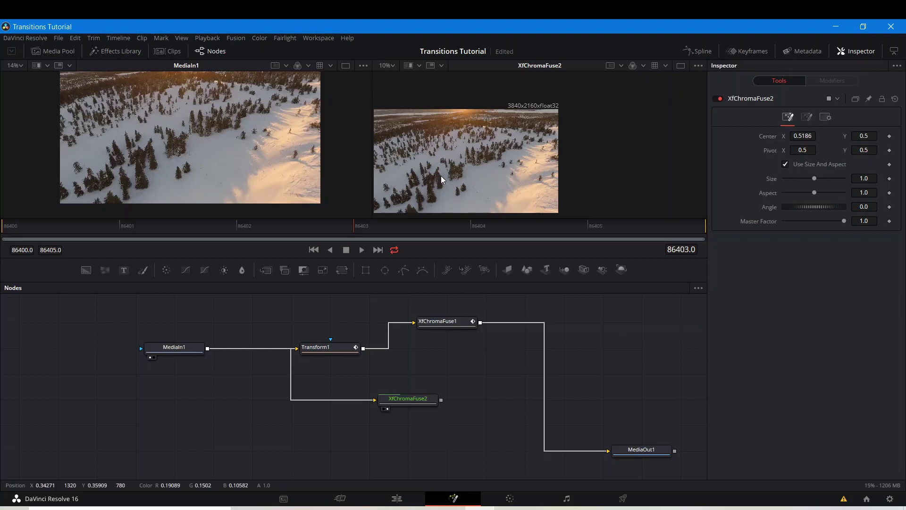
pyautogui.moveTo(439, 175); pyautogui.dragTo(515, 168)
pyautogui.scroll(1, 489, 160)
pyautogui.scroll(3, 489, 160)
pyautogui.scroll(-4, 517, 166)
pyautogui.scroll(4, 525, 163)
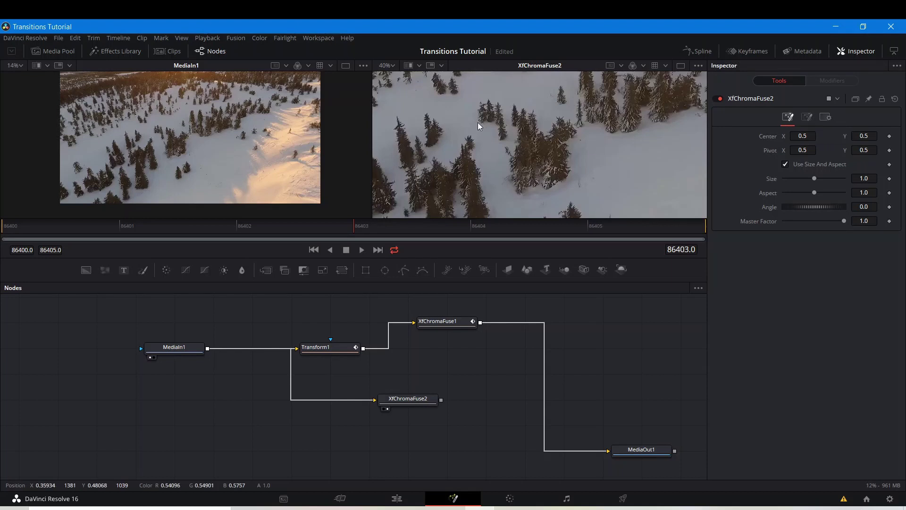
pyautogui.scroll(-3, 477, 122)
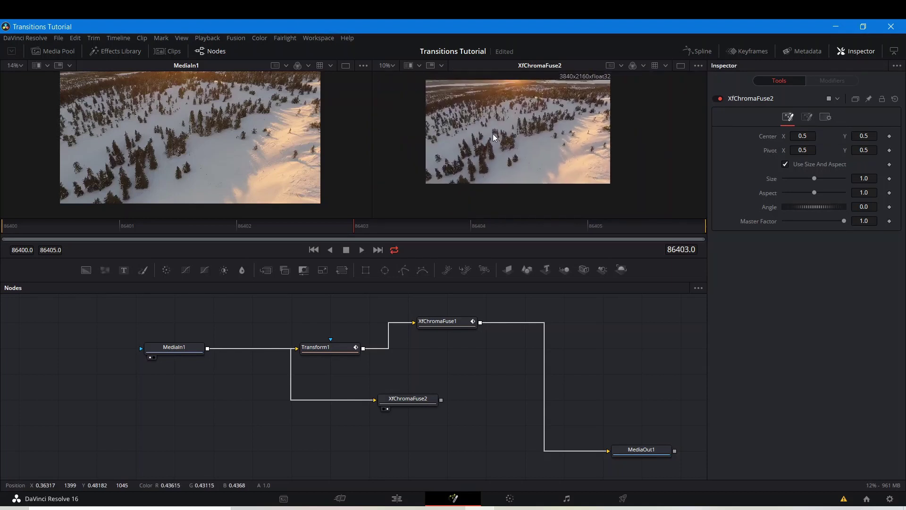
pyautogui.moveTo(492, 134); pyautogui.dragTo(493, 144)
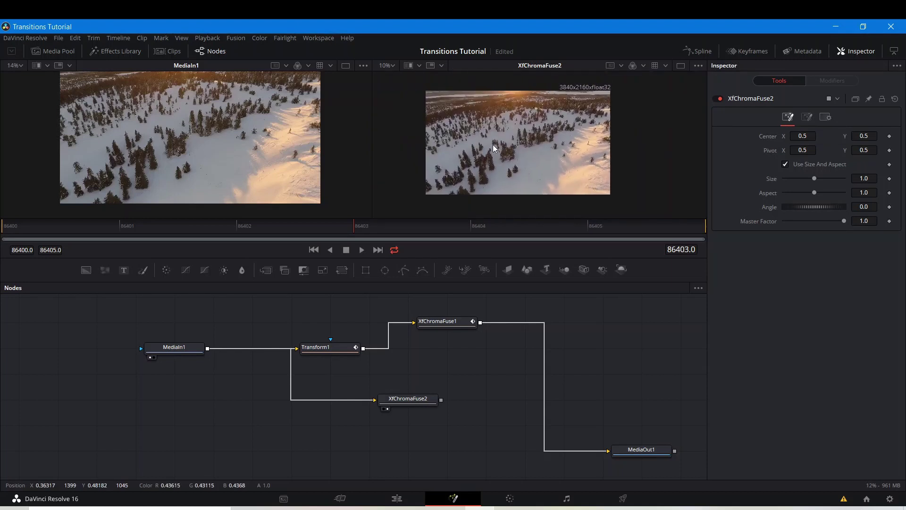
# Cut the XfChromaFuse2 test node from the graph and move XfChromaFuse1 back in line with Transform1
pyautogui.moveTo(369, 403); pyautogui.dragTo(422, 401)
pyautogui.rightClick(422, 401)
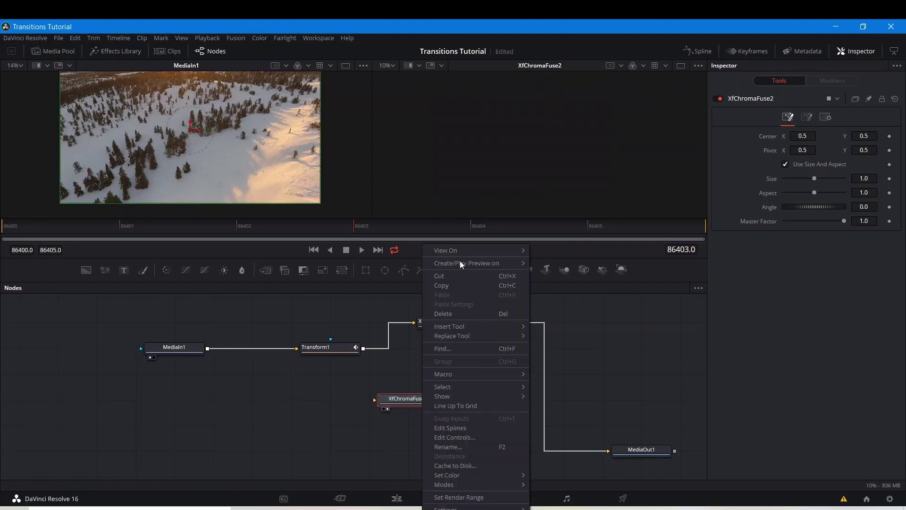
pyautogui.click(454, 276)
pyautogui.moveTo(426, 336); pyautogui.dragTo(429, 362)
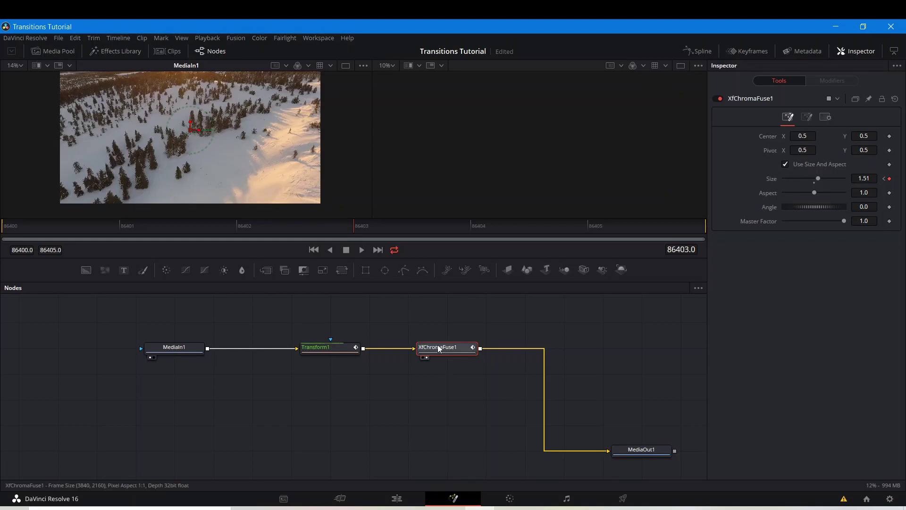
# Show XfChromaFuse1 in the second viewer and keyframe its Size at 1.0 on frame 86405
pyautogui.press('2')
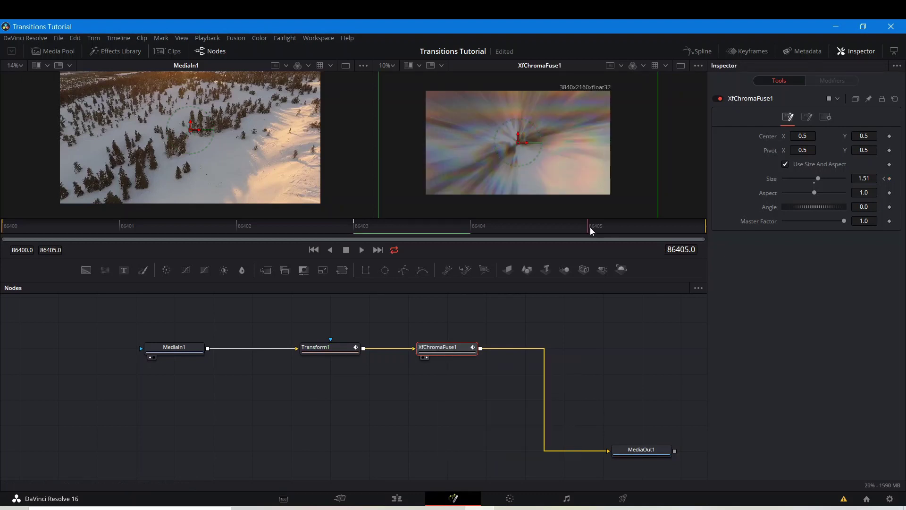
pyautogui.click(814, 182)
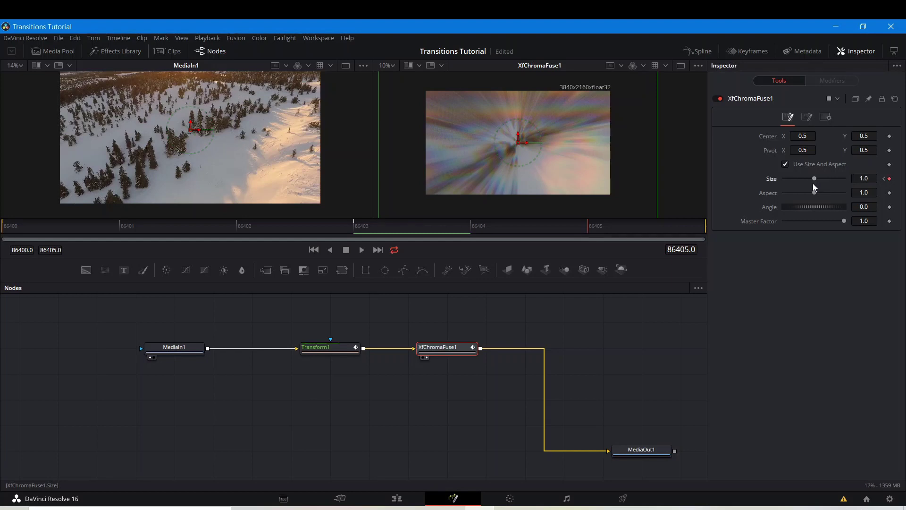
pyautogui.click(889, 178)
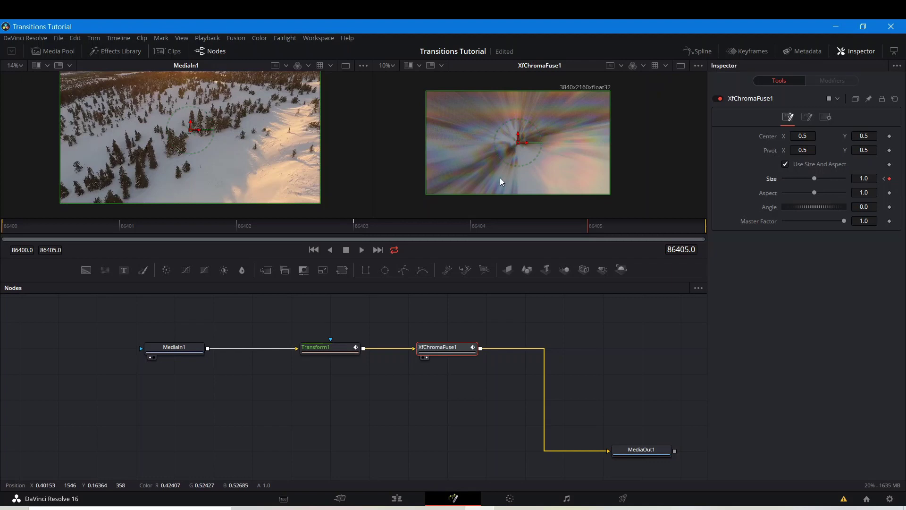
# Turn off Motion Blur in Transform1's settings
pyautogui.moveTo(315, 350)
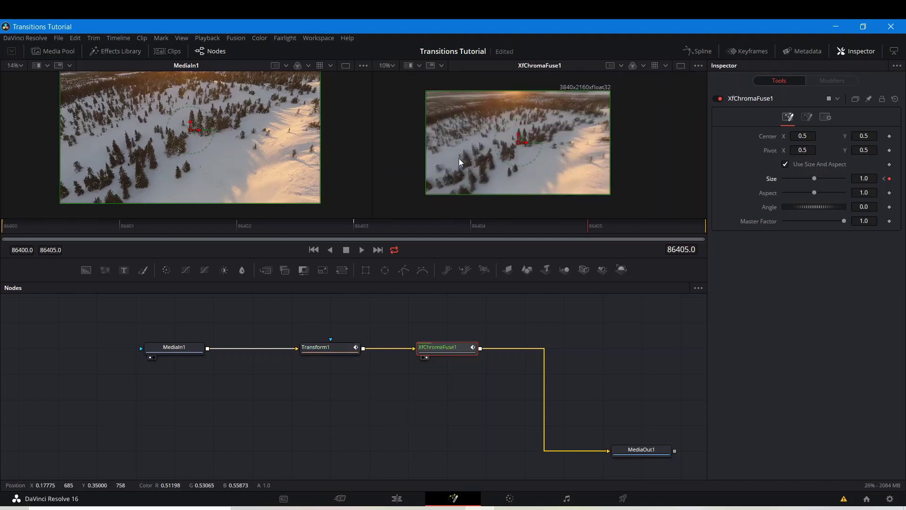
pyautogui.click(336, 347)
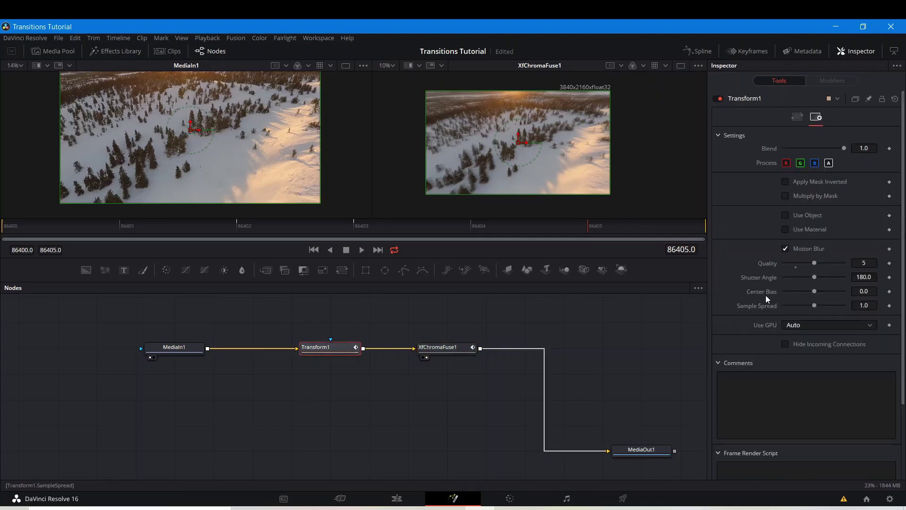
pyautogui.click(785, 248)
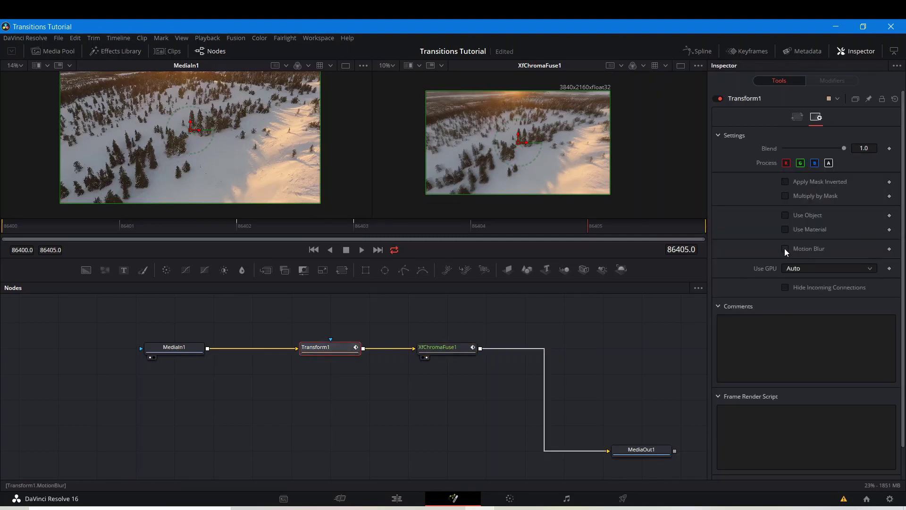
# Move Transform1 and XfChromaFuse1 close together directly behind MediaIn1 in the node graph
pyautogui.moveTo(409, 414); pyautogui.dragTo(291, 413)
pyautogui.moveTo(218, 352); pyautogui.dragTo(141, 353)
pyautogui.moveTo(328, 349); pyautogui.dragTo(211, 348)
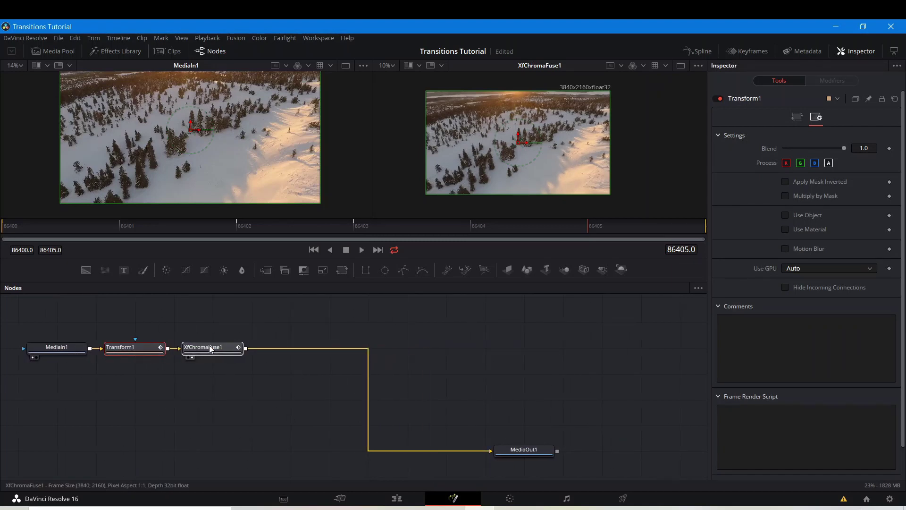
# Add a Zoom Blur node after XfChromaFuse1 and show its output in the second viewer
pyautogui.hotkey('shift', 'space')
pyautogui.write('zoom')
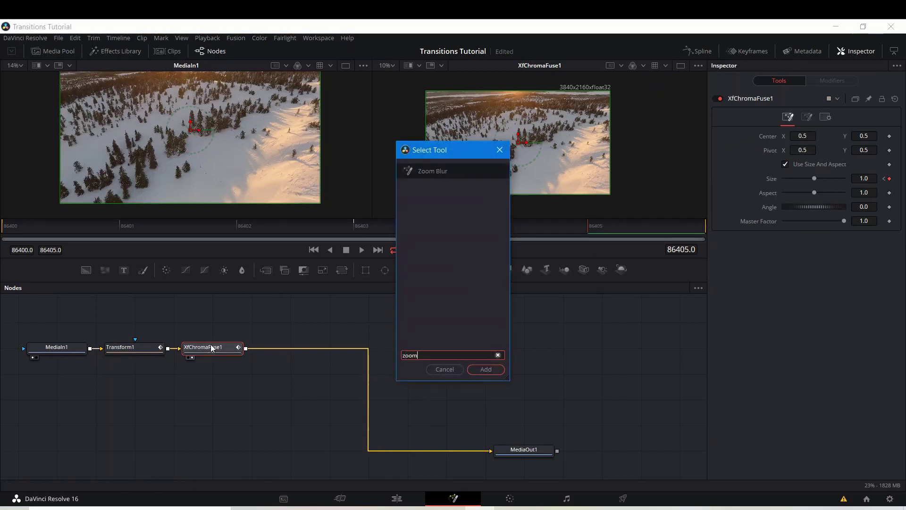
pyautogui.click(479, 370)
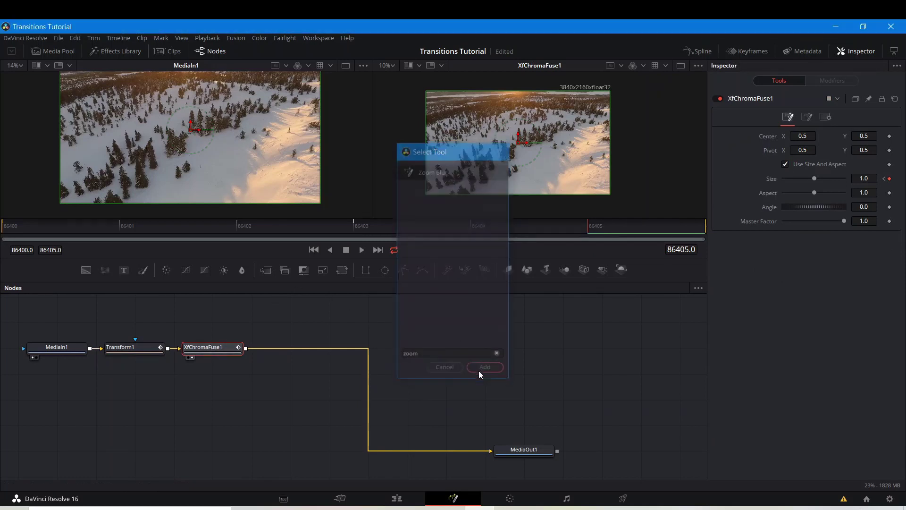
pyautogui.click(269, 357)
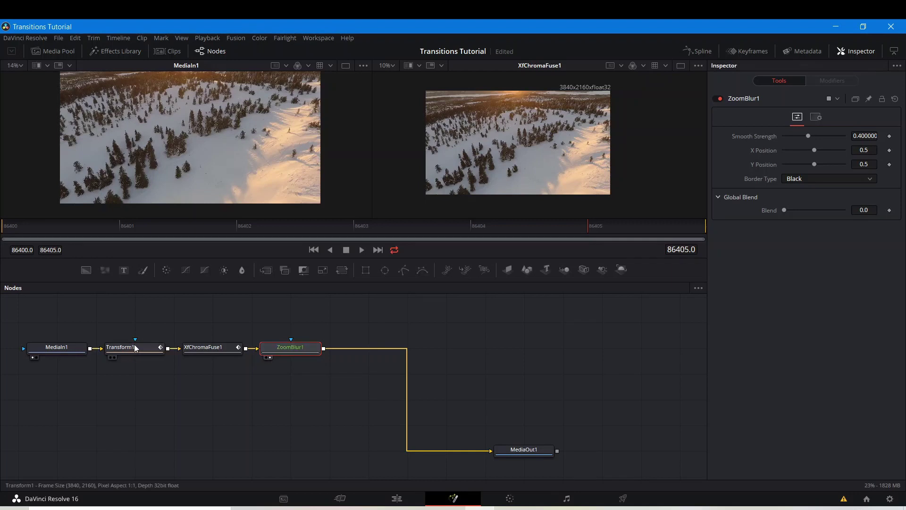
# Animate ZoomBlur1's Smooth Strength from frame 86400 and set its Border Type to Reflect
pyautogui.click(7, 228)
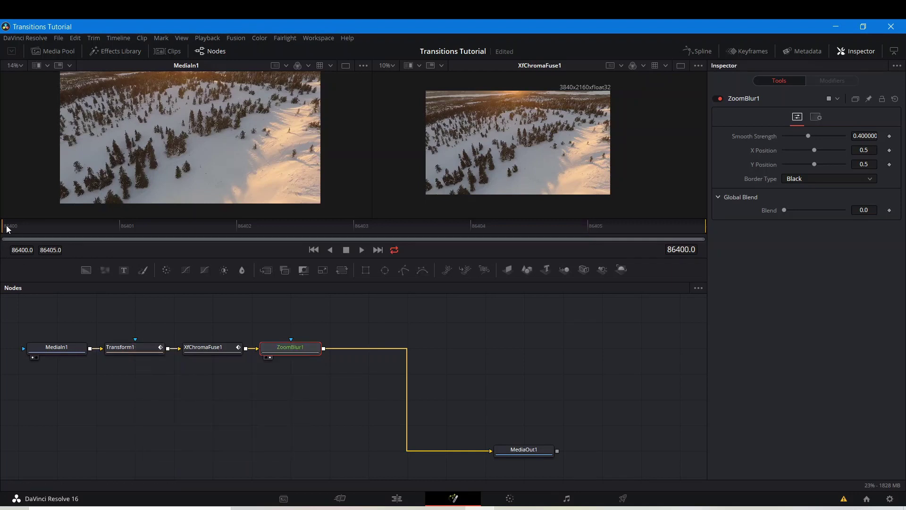
pyautogui.rightClick(762, 135)
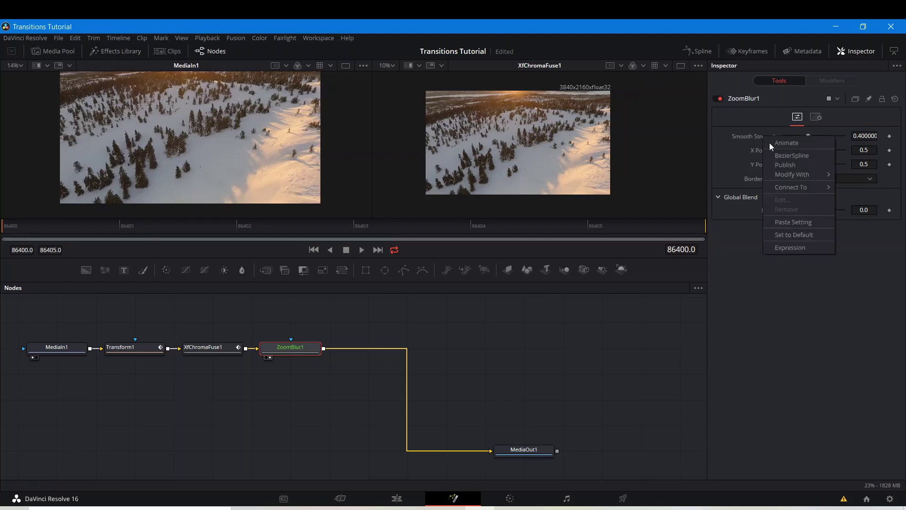
pyautogui.click(771, 145)
pyautogui.click(792, 178)
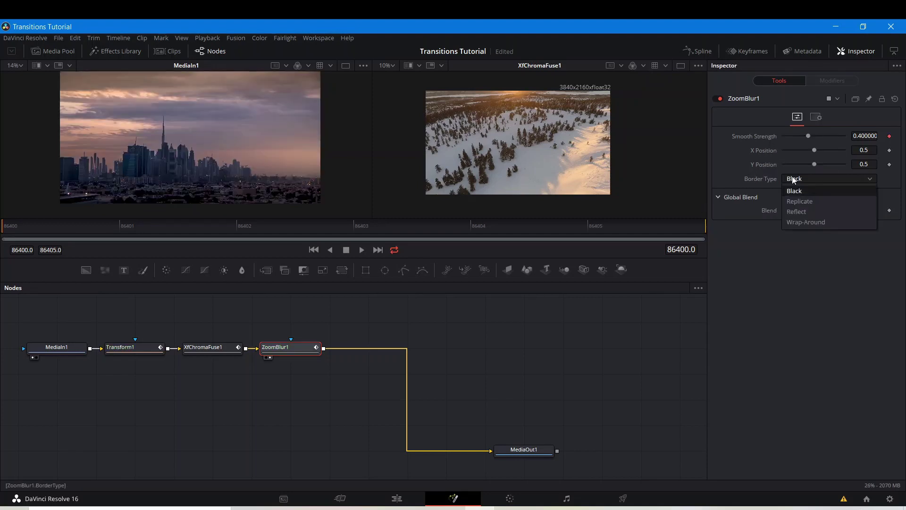
pyautogui.click(794, 211)
# Keyframe ZoomBlur1's Smooth Strength at 0.0 on frames 86405 and 86400
pyautogui.click(586, 226)
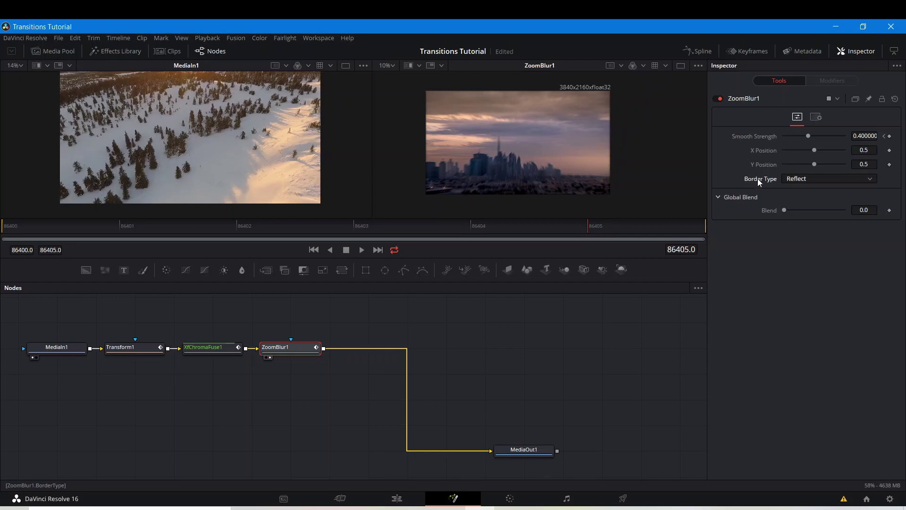
pyautogui.rightClick(757, 135)
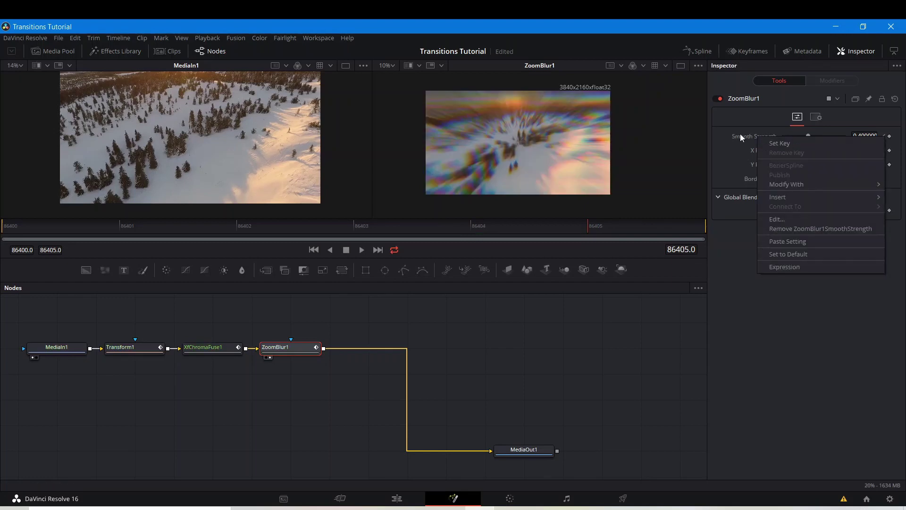
pyautogui.click(764, 142)
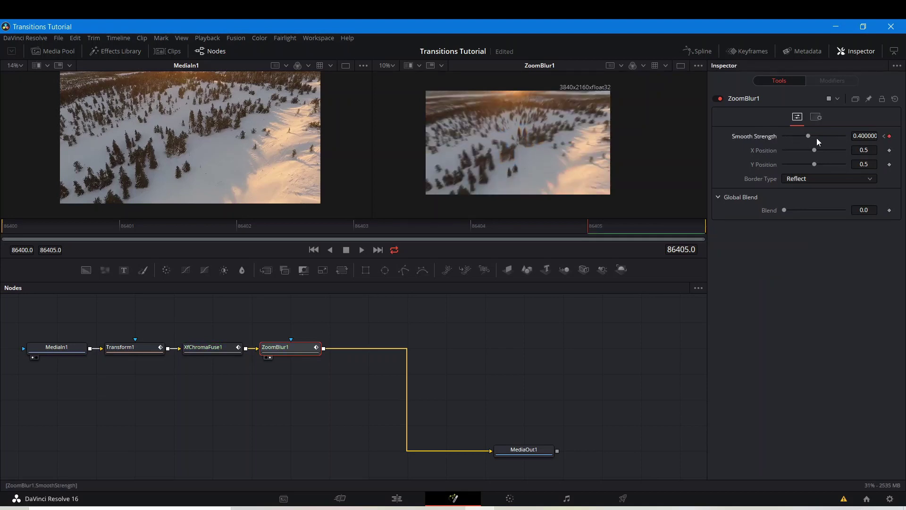
pyautogui.moveTo(809, 137); pyautogui.dragTo(624, 122)
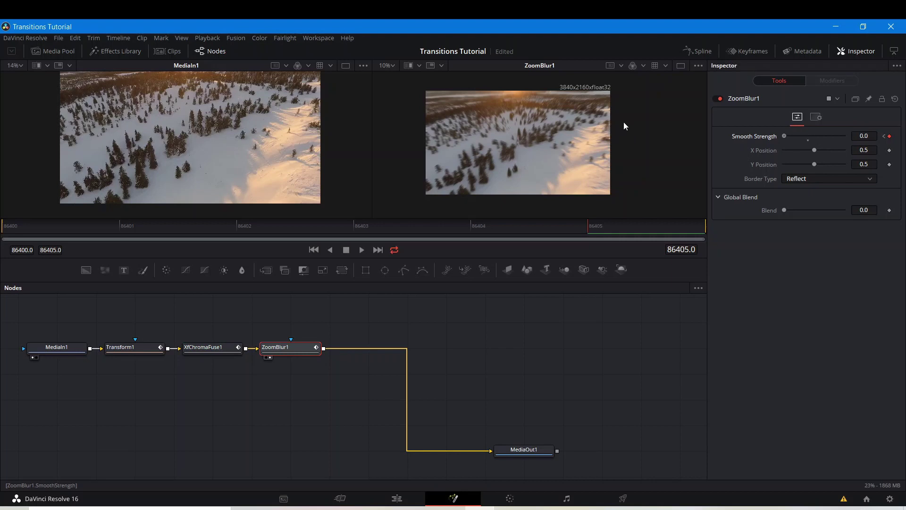
pyautogui.click(8, 227)
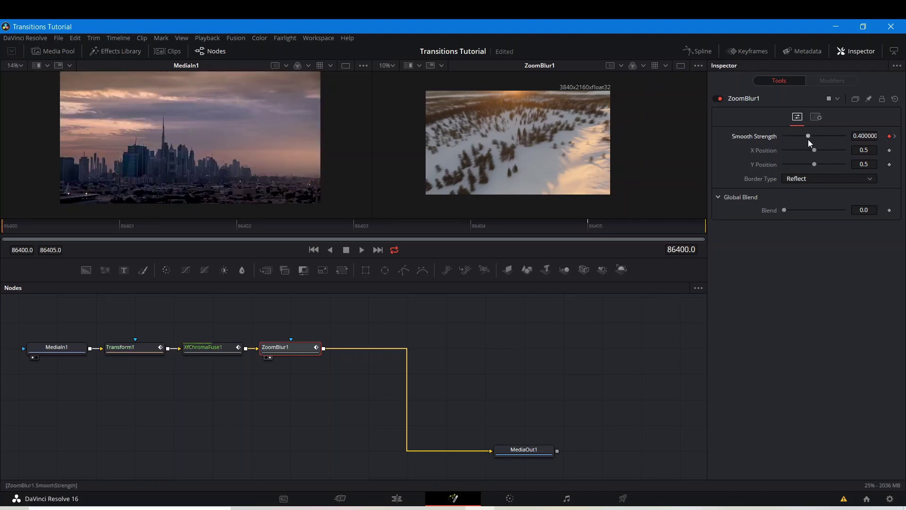
# Keyframe ZoomBlur1's Smooth Strength at 0.4 on frame 86403, inspect the blurred detail, and save the project
pyautogui.click(358, 228)
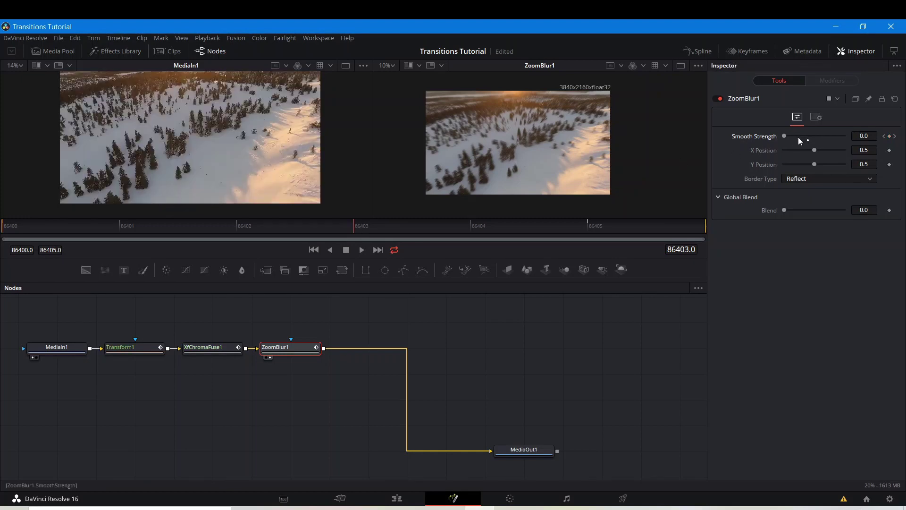
pyautogui.moveTo(798, 138); pyautogui.dragTo(807, 140)
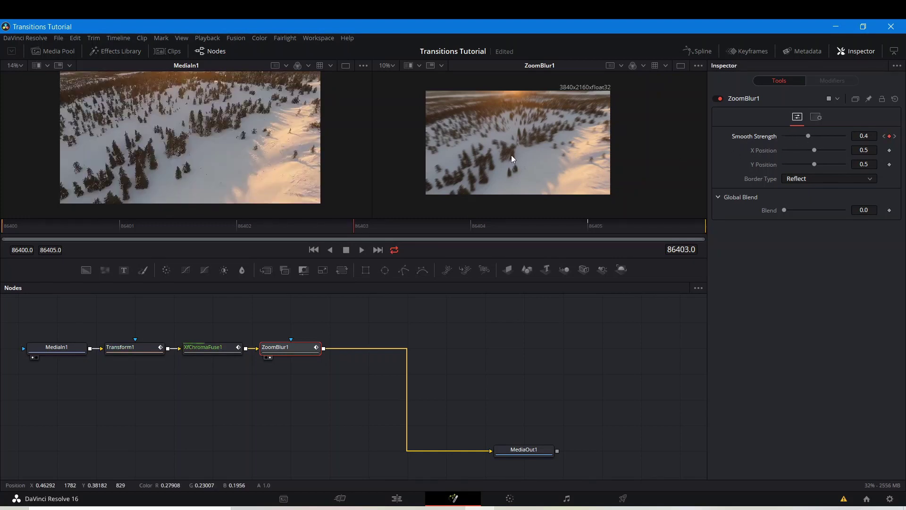
pyautogui.scroll(1, 550, 145)
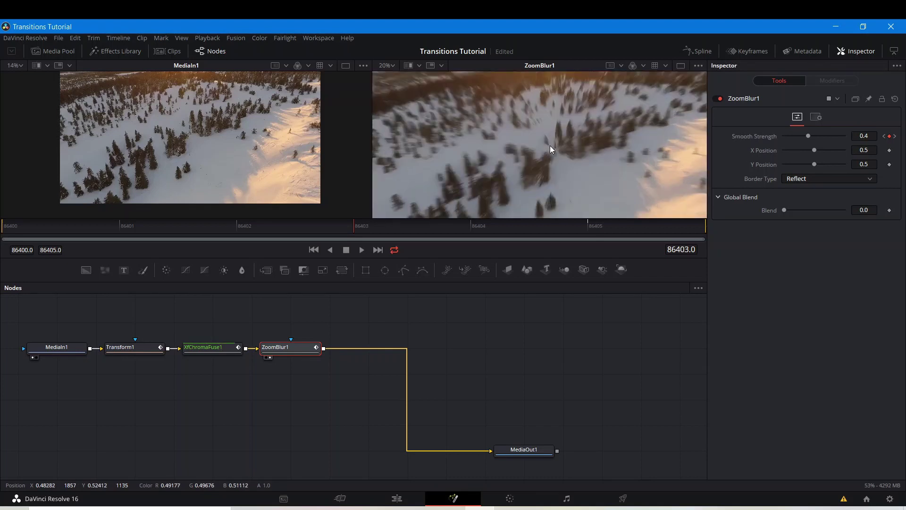
pyautogui.scroll(1, 550, 145)
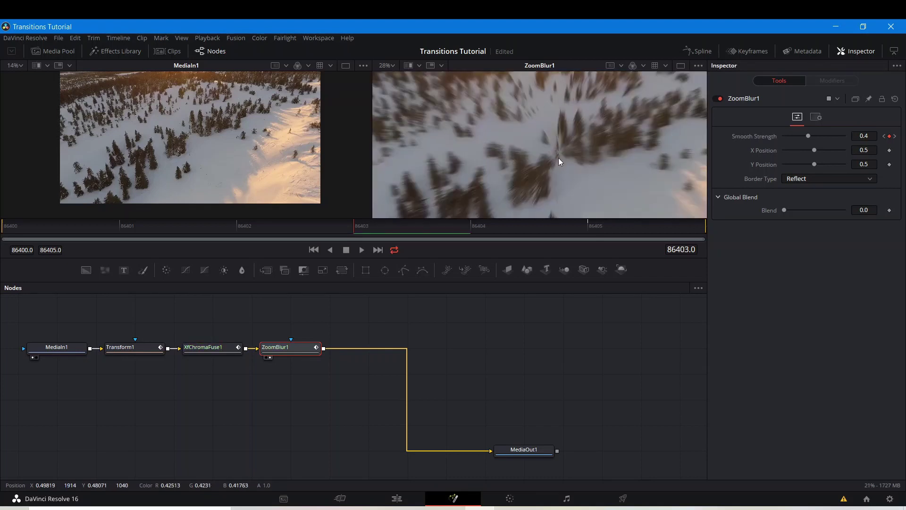
pyautogui.scroll(-2, 559, 160)
pyautogui.scroll(1, 559, 158)
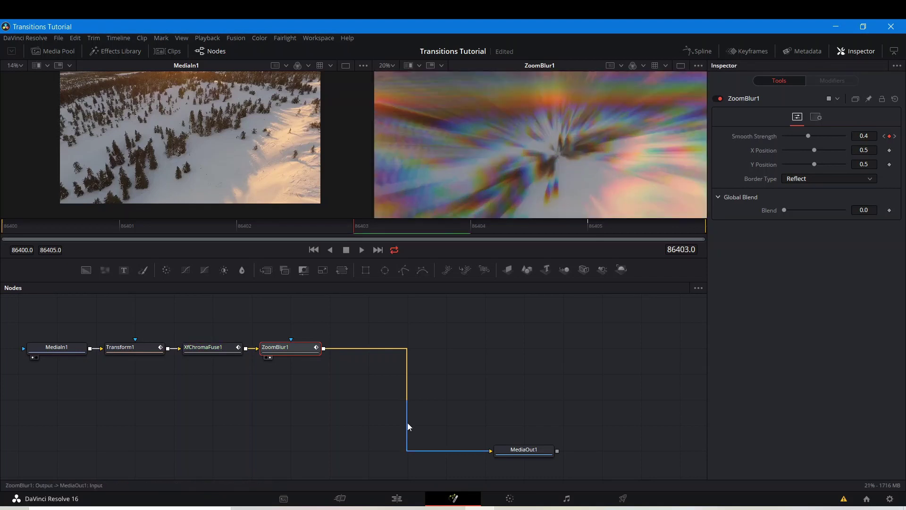
pyautogui.hotkey('ctrl', 's')
# Move ZoomBlur1 between Transform1 and XfChromaFuse1 and examine XfChromaFuse1's output in the second viewer
pyautogui.click(463, 371)
pyautogui.moveTo(553, 160); pyautogui.dragTo(530, 154)
pyautogui.click(275, 353)
pyautogui.moveTo(275, 352); pyautogui.dragTo(365, 346)
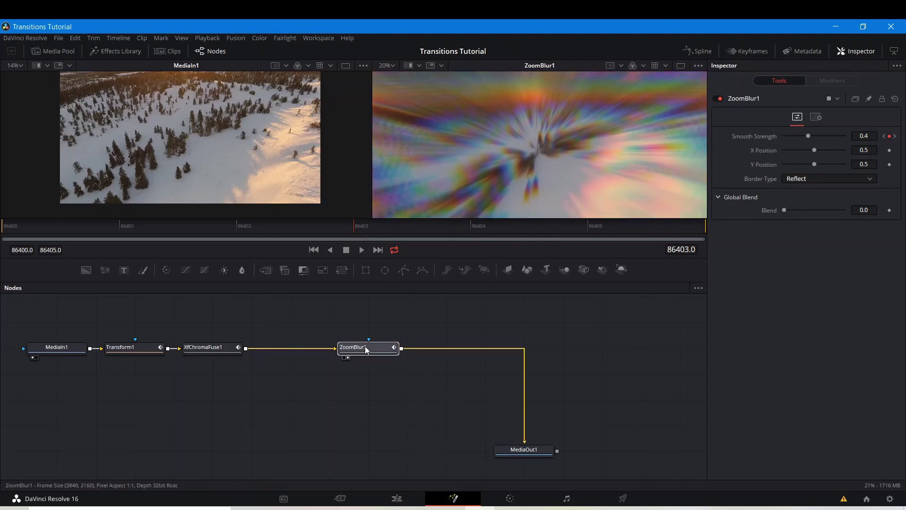
pyautogui.moveTo(227, 348)
pyautogui.mouseDown()
pyautogui.moveTo(362, 355)
pyautogui.moveTo(214, 350)
pyautogui.mouseUp()
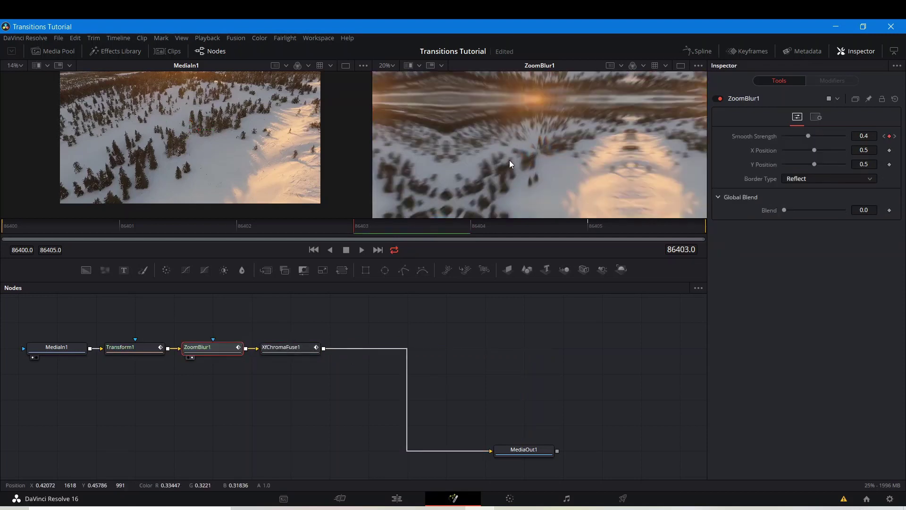
pyautogui.scroll(-2, 509, 161)
pyautogui.scroll(1, 539, 119)
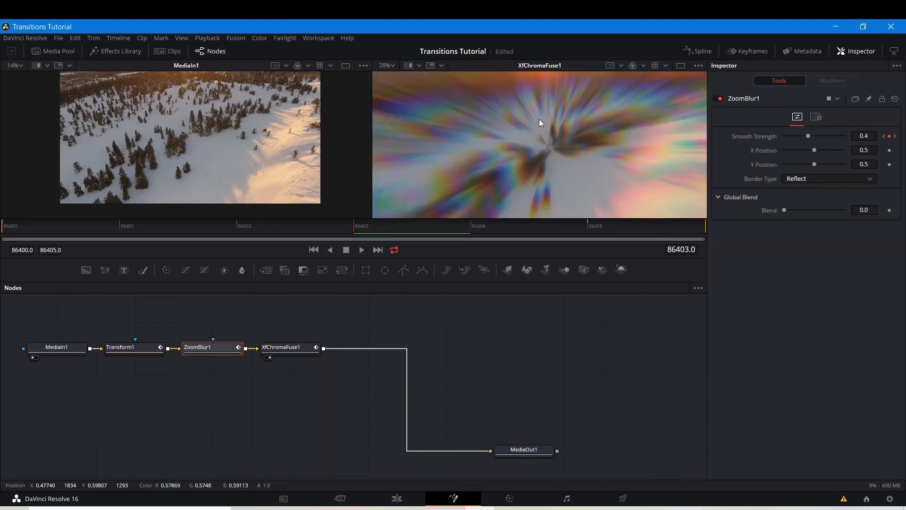
pyautogui.scroll(-3, 539, 119)
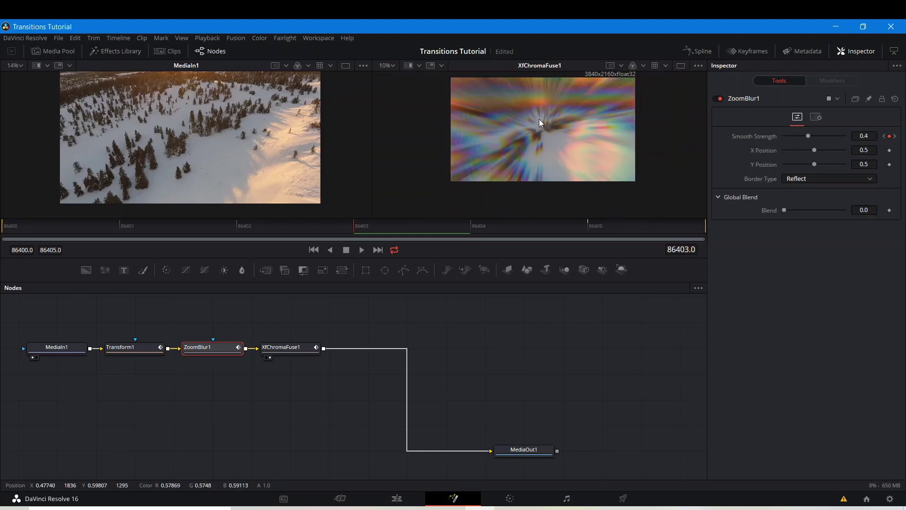
pyautogui.scroll(2, 539, 119)
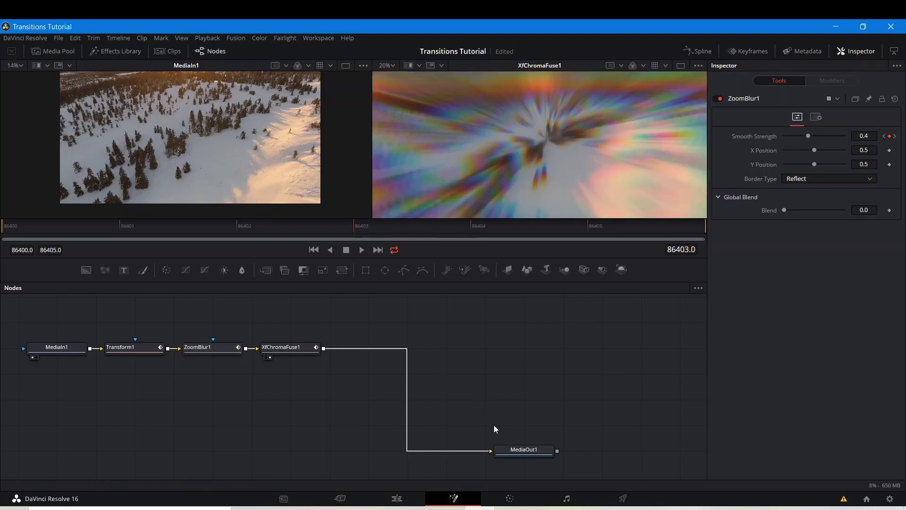
# Line MediaOut1 up directly behind XfChromaFuse1 and recentre the node chain
pyautogui.moveTo(514, 452); pyautogui.dragTo(376, 354)
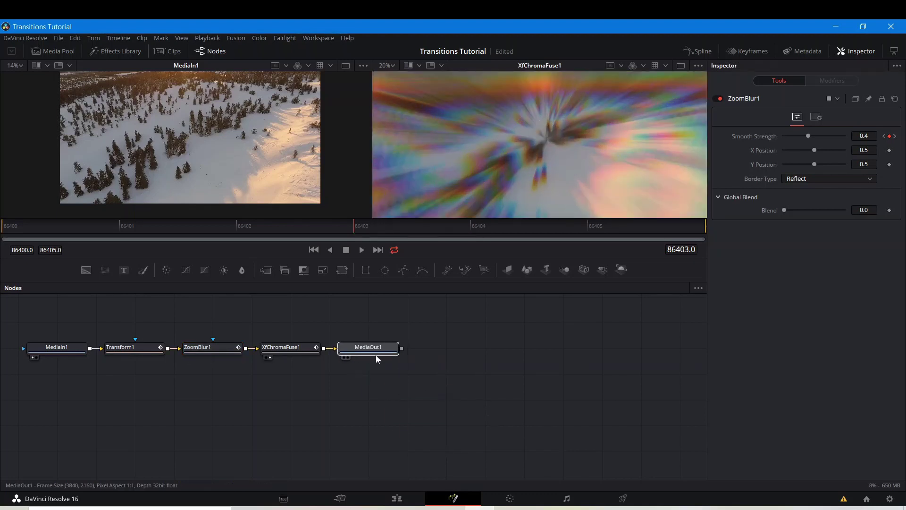
pyautogui.moveTo(47, 308); pyautogui.dragTo(493, 355)
pyautogui.click(463, 411)
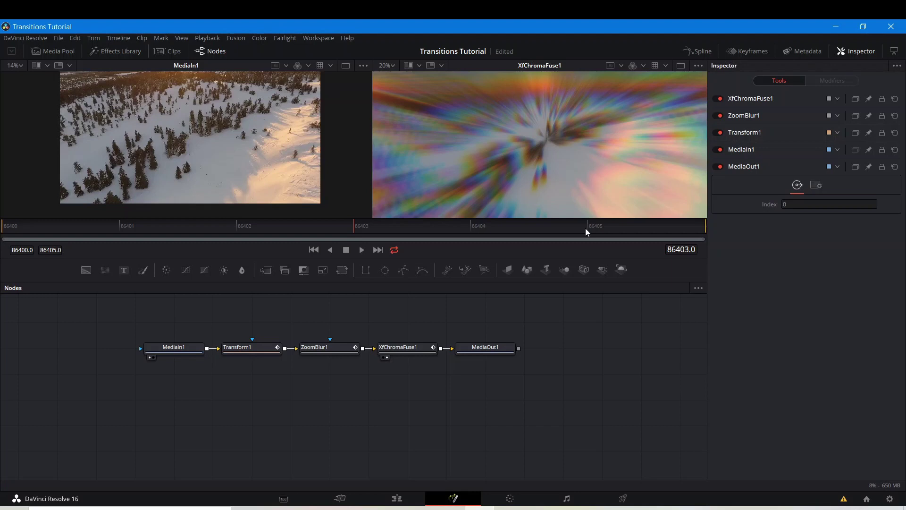
# Display the Transform1, ZoomBlur1 and XfChromaFuse1 curves in the Spline editor, fit them to the view, and select all their keyframes
pyautogui.click(705, 49)
pyautogui.moveTo(471, 395); pyautogui.dragTo(67, 376)
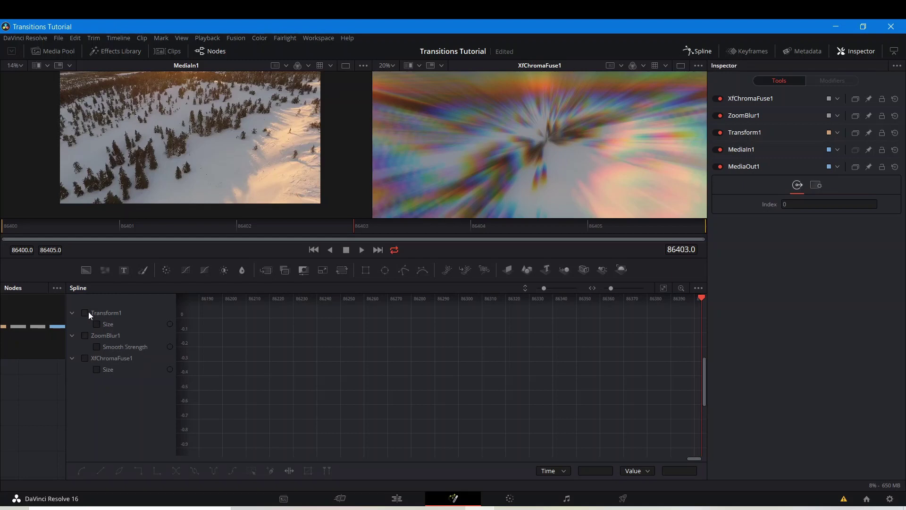
pyautogui.click(85, 313)
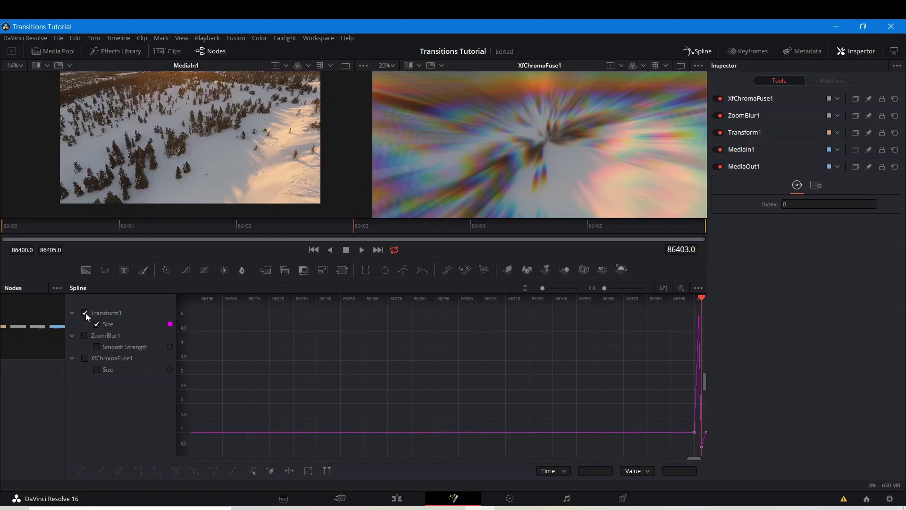
pyautogui.click(85, 336)
pyautogui.click(85, 358)
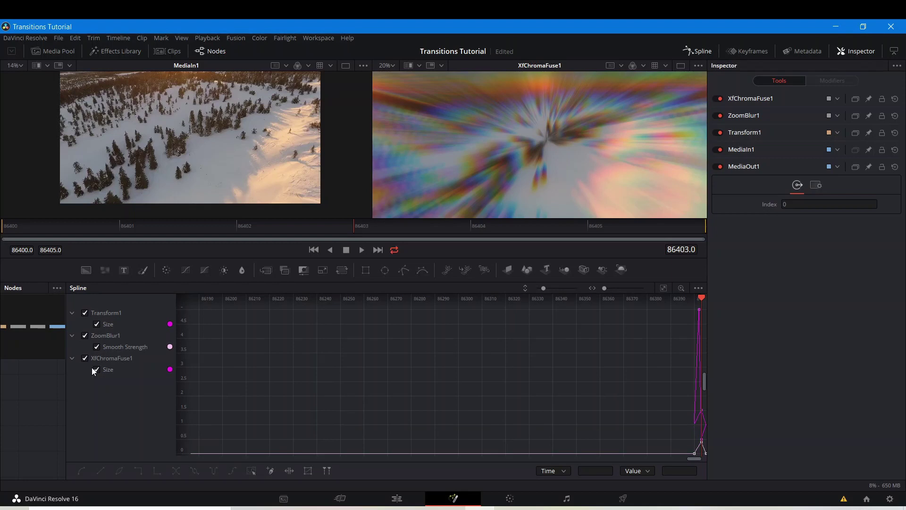
pyautogui.click(664, 288)
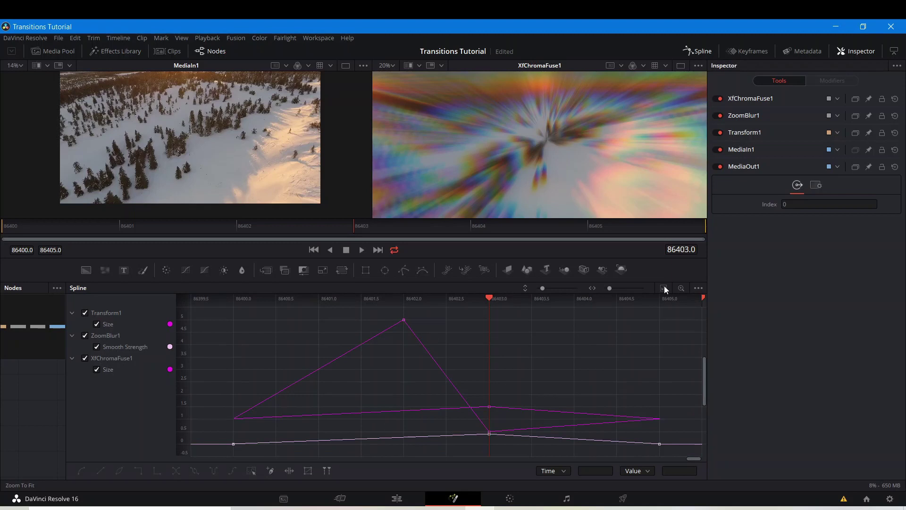
pyautogui.moveTo(198, 310); pyautogui.dragTo(700, 458)
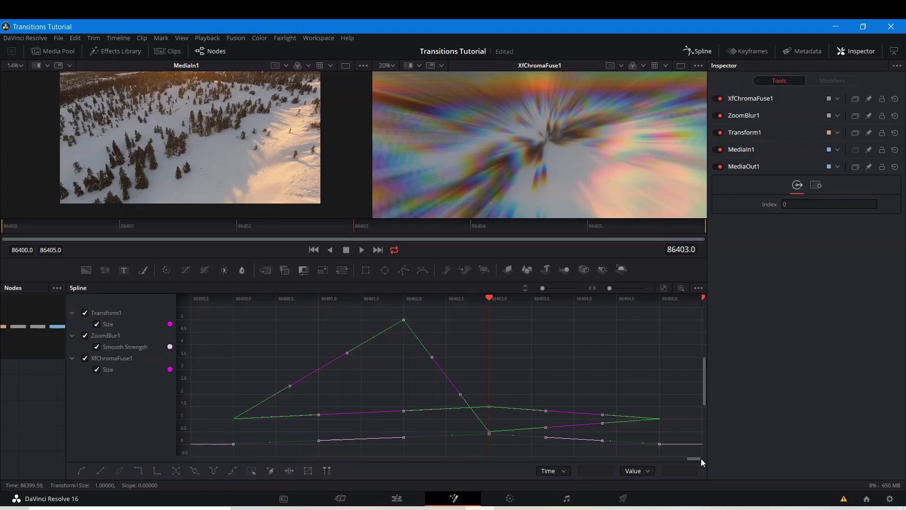
# Smooth all the selected keyframes, shift the incoming handle of XfChromaFuse1's Size keyframe closer to frame 86403, and close the Spline editor
pyautogui.press('s')
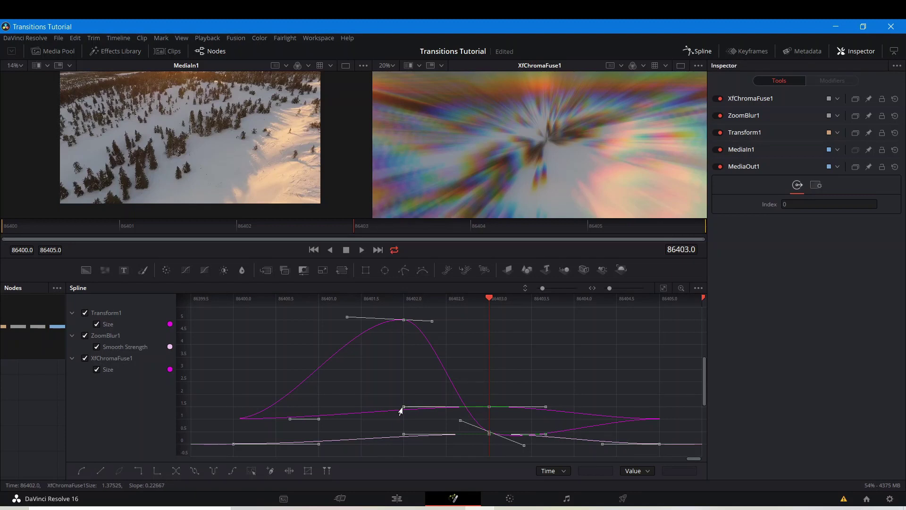
pyautogui.moveTo(403, 407); pyautogui.dragTo(436, 410)
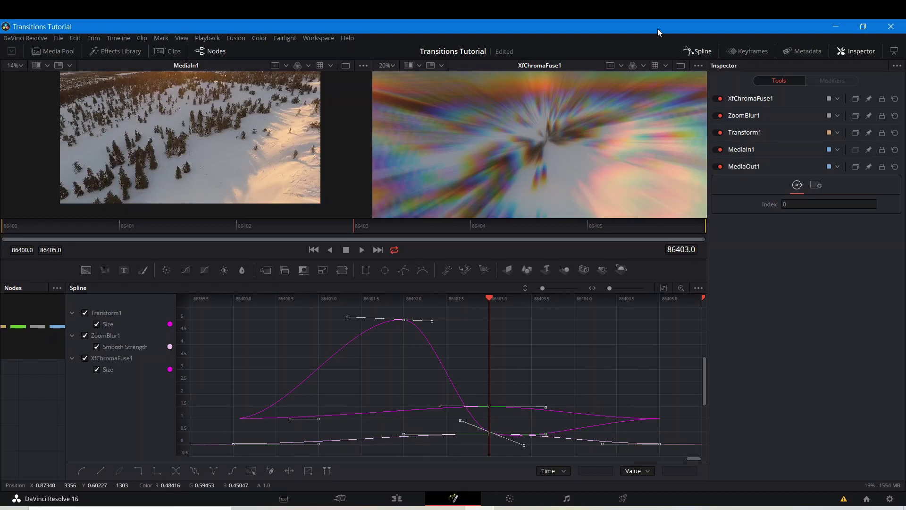
pyautogui.click(698, 50)
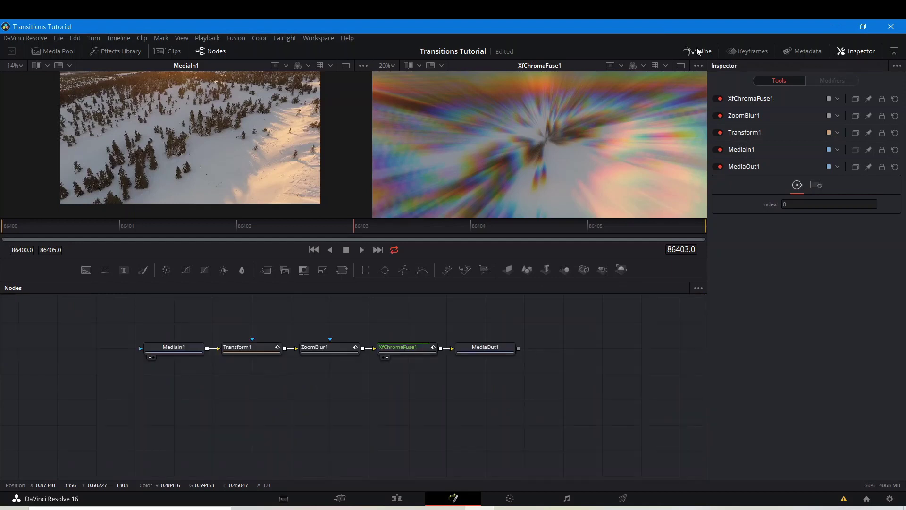
pyautogui.moveTo(437, 413); pyautogui.dragTo(482, 413)
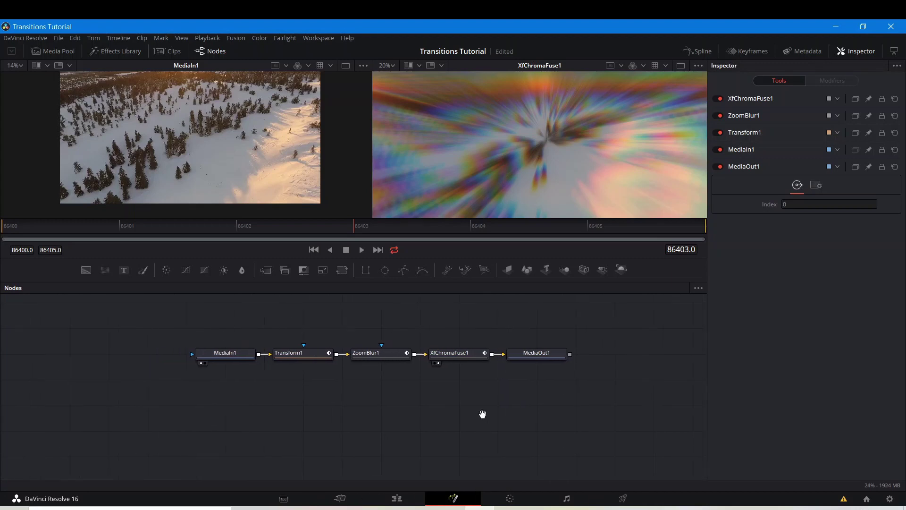
pyautogui.moveTo(231, 353); pyautogui.dragTo(154, 353)
pyautogui.click(289, 355)
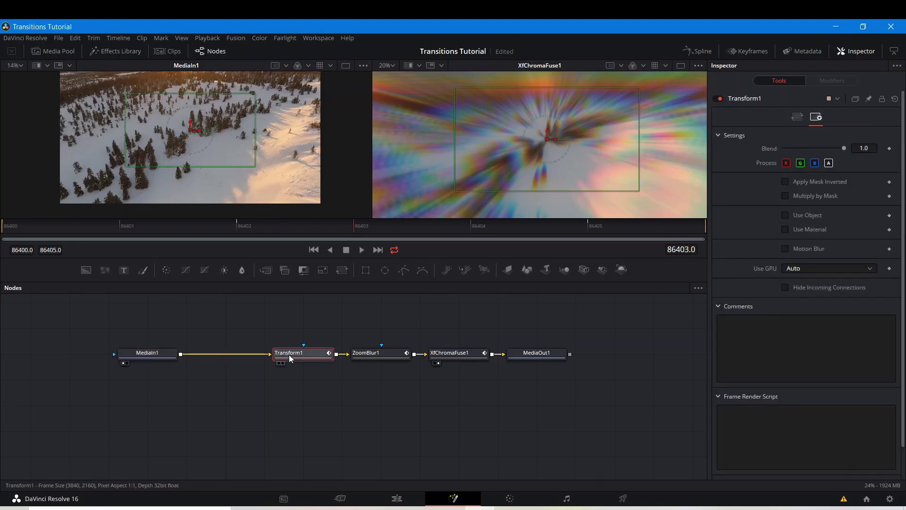
pyautogui.moveTo(125, 359); pyautogui.dragTo(214, 361)
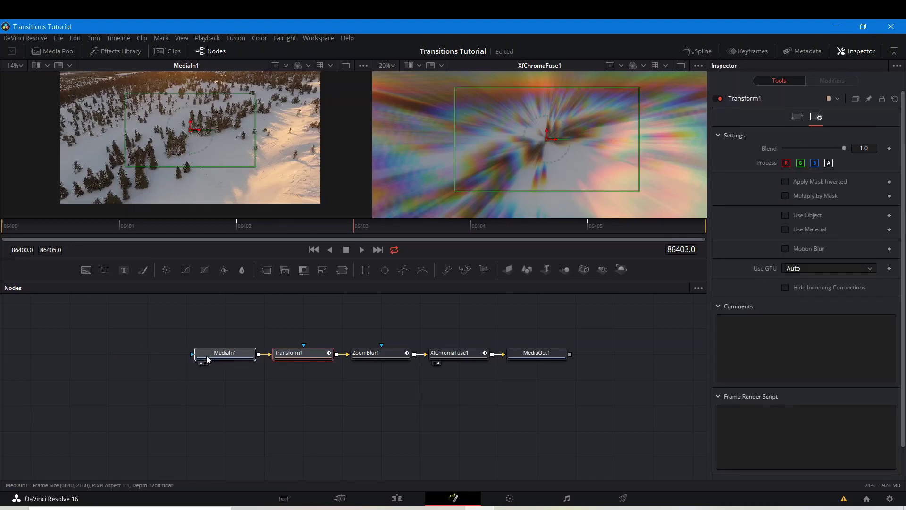
pyautogui.click(207, 359)
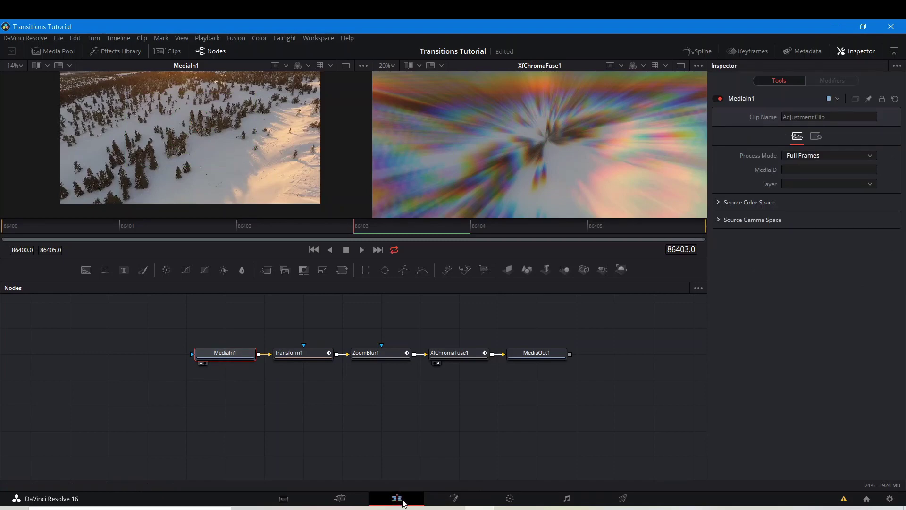
# Return to the edit timeline and review the transition frame by frame from 01:00:15:19 to 01:00:16:03
pyautogui.click(403, 501)
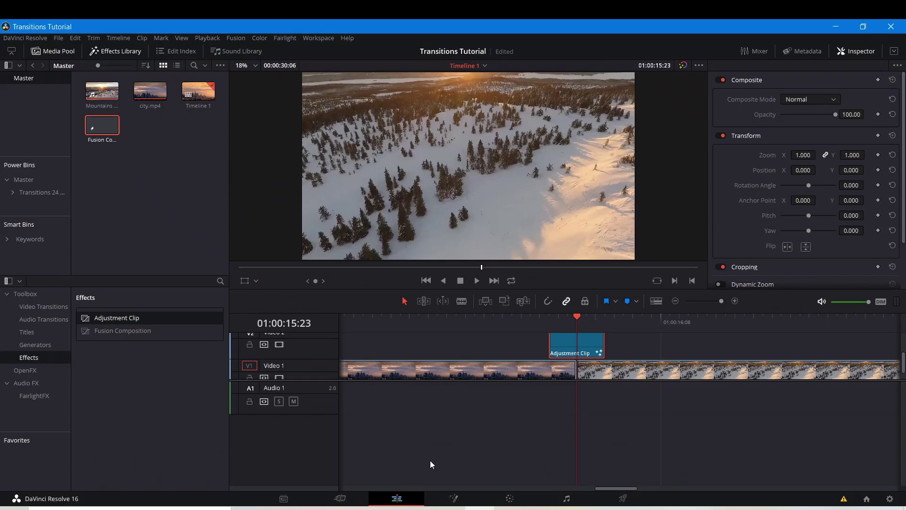
pyautogui.click(541, 317)
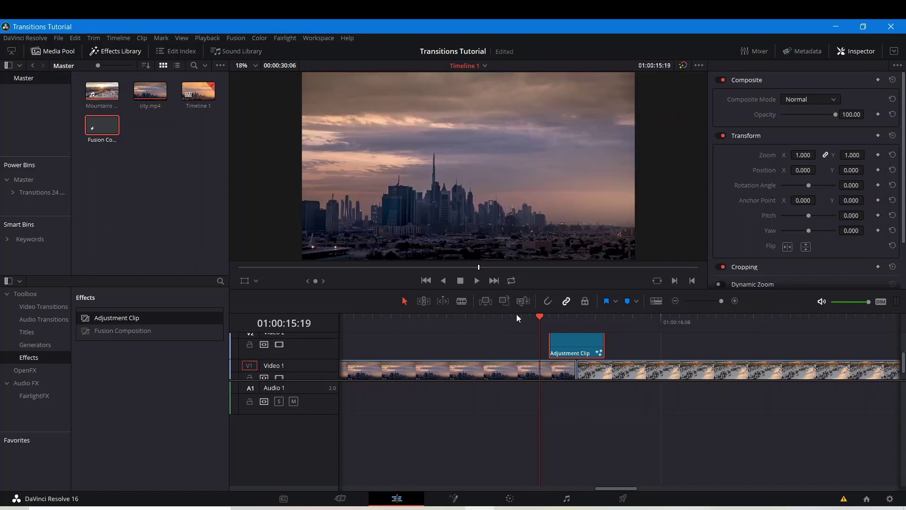
pyautogui.press('Right')
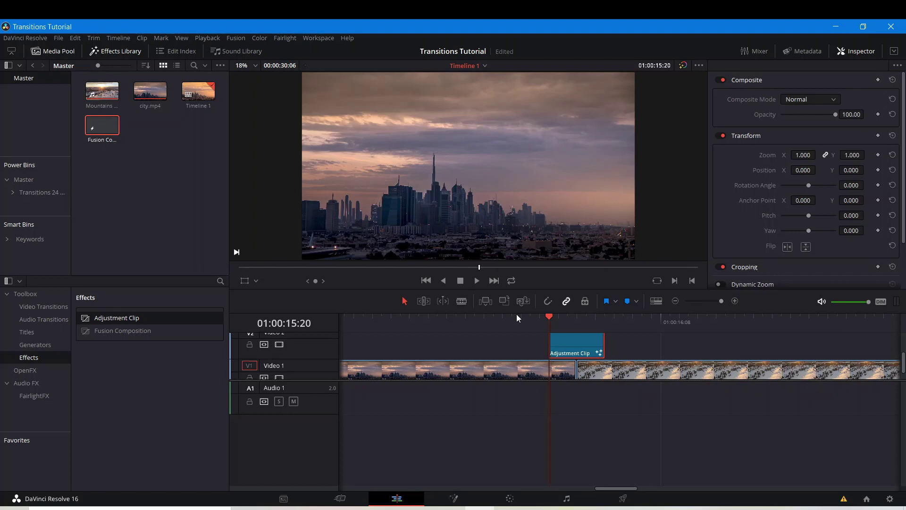
pyautogui.press('Right')
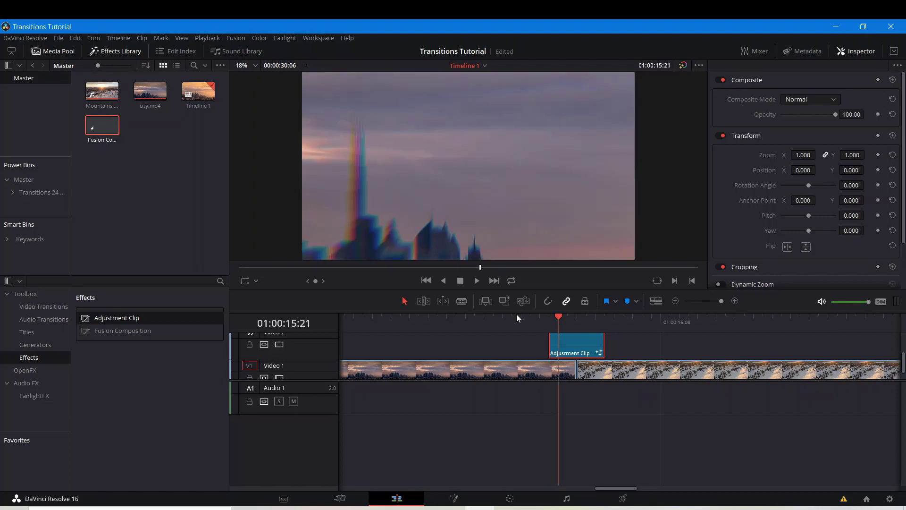
pyautogui.press('Right')
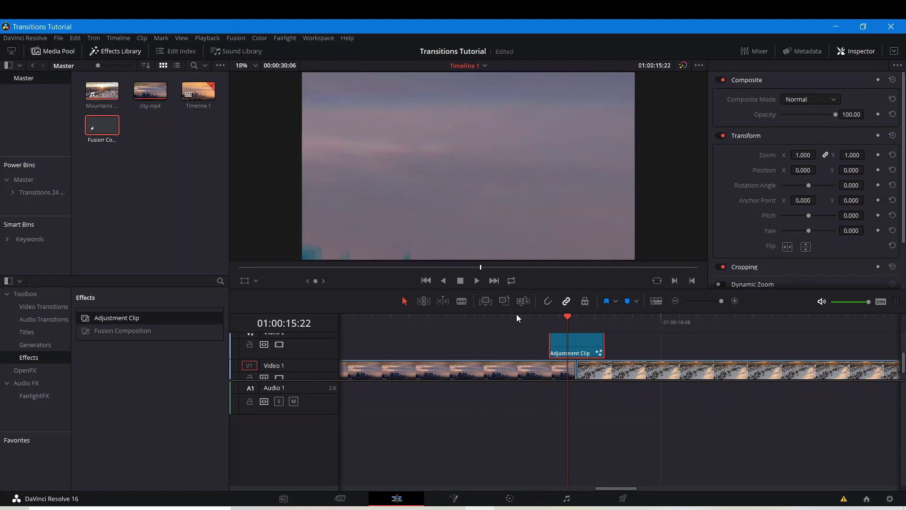
pyautogui.press('Right')
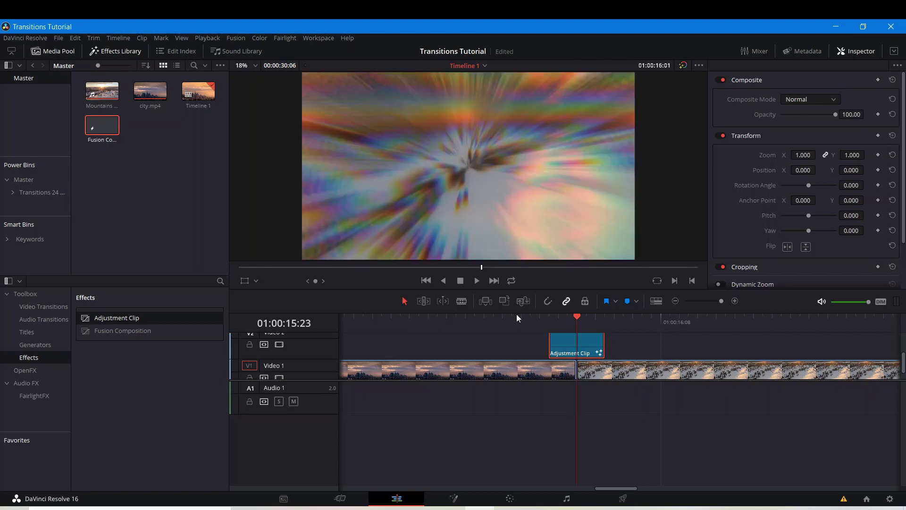
pyautogui.press('Right')
pyautogui.press('Right')
pyautogui.press('Right')
pyautogui.press('Right')
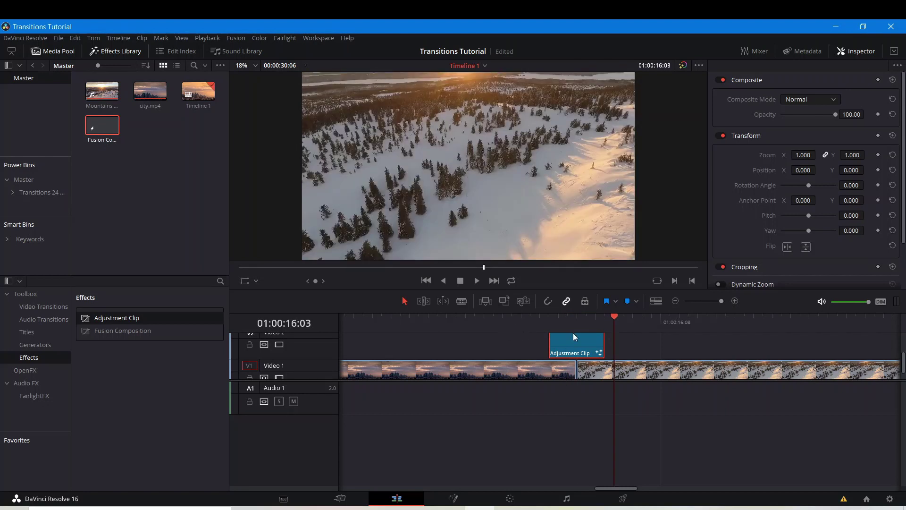
# Go back to the adjustment clip's Fusion composition and set Transform1's Size keyframe on frame 86402 to 2.0
pyautogui.click(569, 316)
pyautogui.click(475, 503)
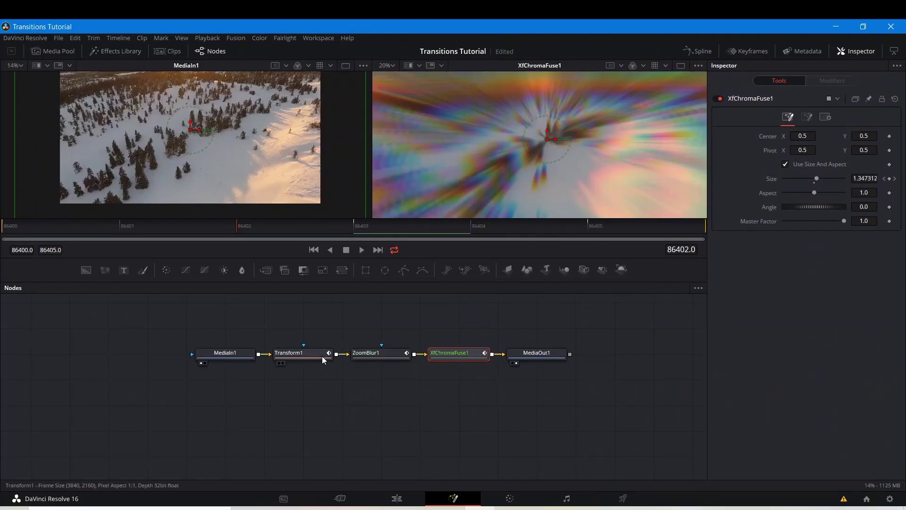
pyautogui.click(324, 360)
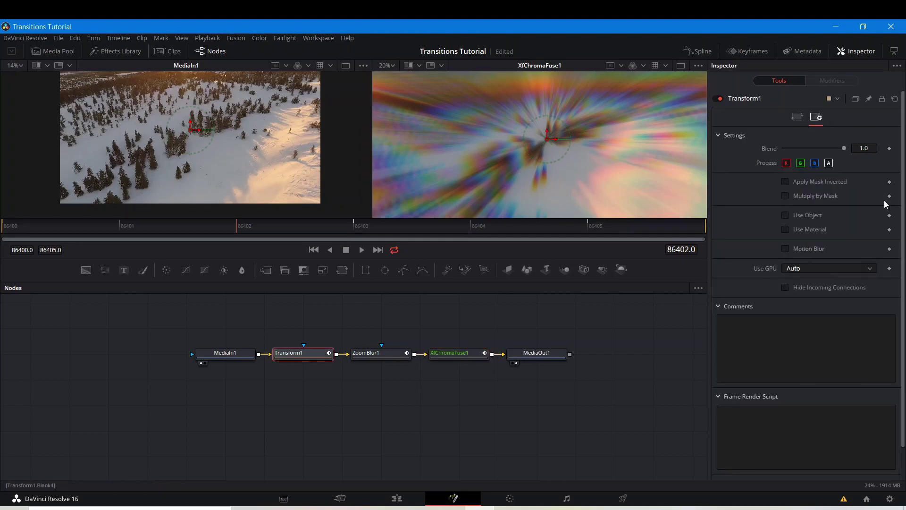
pyautogui.click(800, 117)
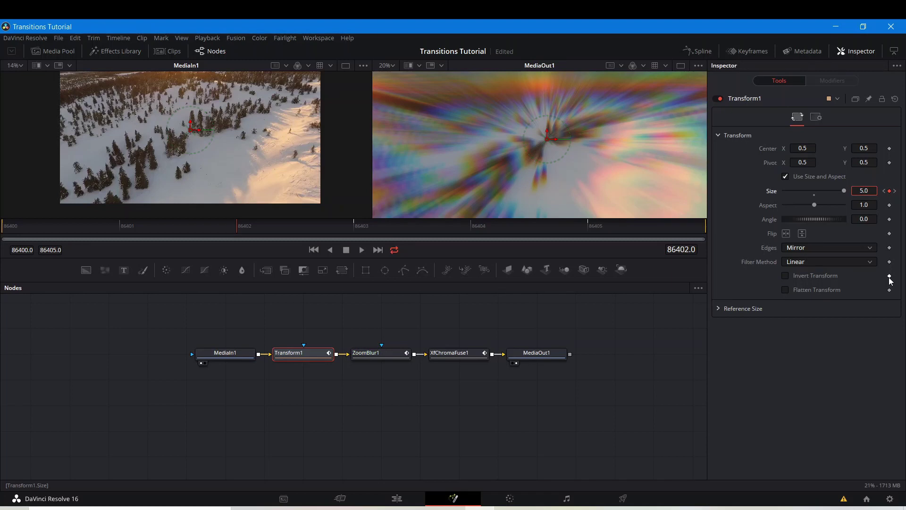
pyautogui.press('BackSpace')
pyautogui.write('2')
pyautogui.click(551, 394)
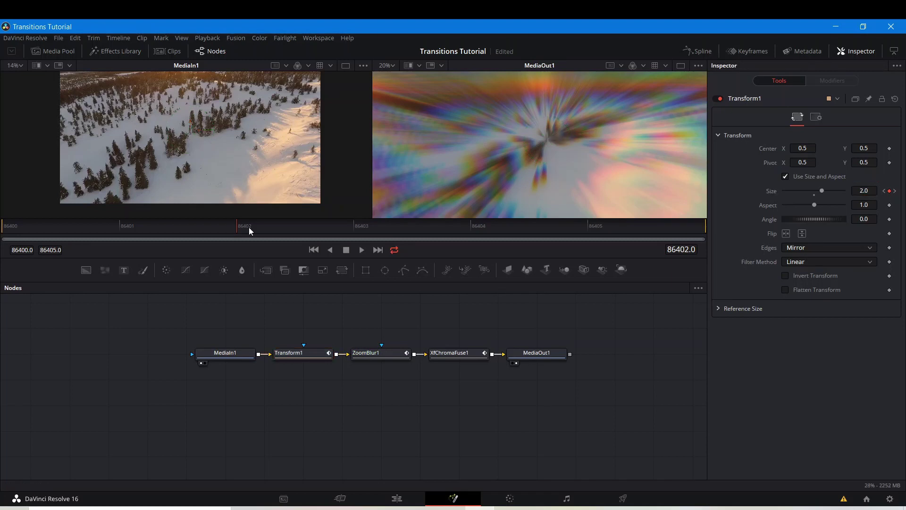
# Examine the whole MediaOut1 image on frame 86401
pyautogui.click(120, 224)
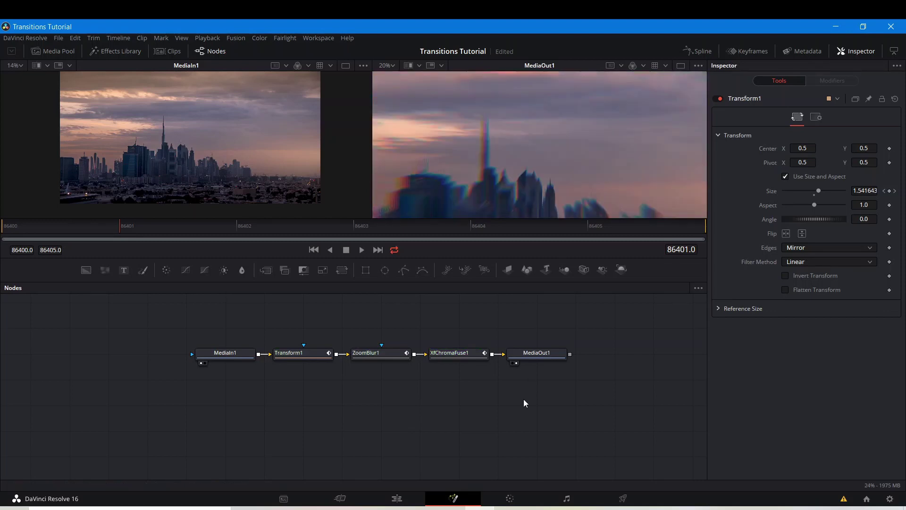
pyautogui.moveTo(532, 163); pyautogui.dragTo(500, 135)
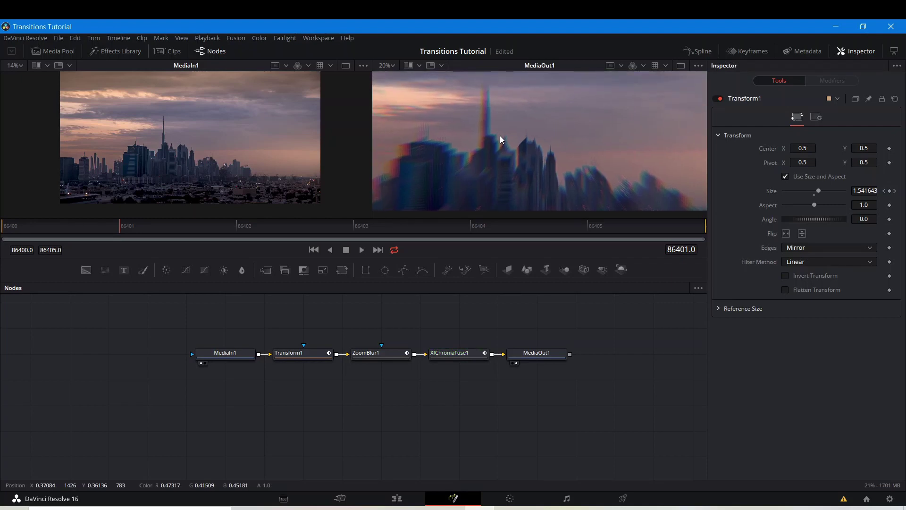
pyautogui.scroll(-1, 500, 135)
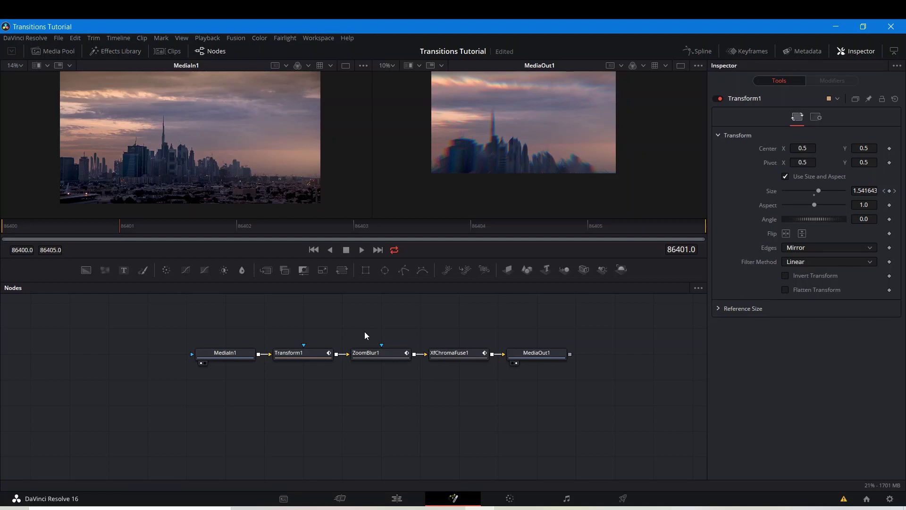
# Try a Size of 0.5 for Transform1 on frame 86402, and set its Size to 2.0 on frame 86403
pyautogui.click(301, 356)
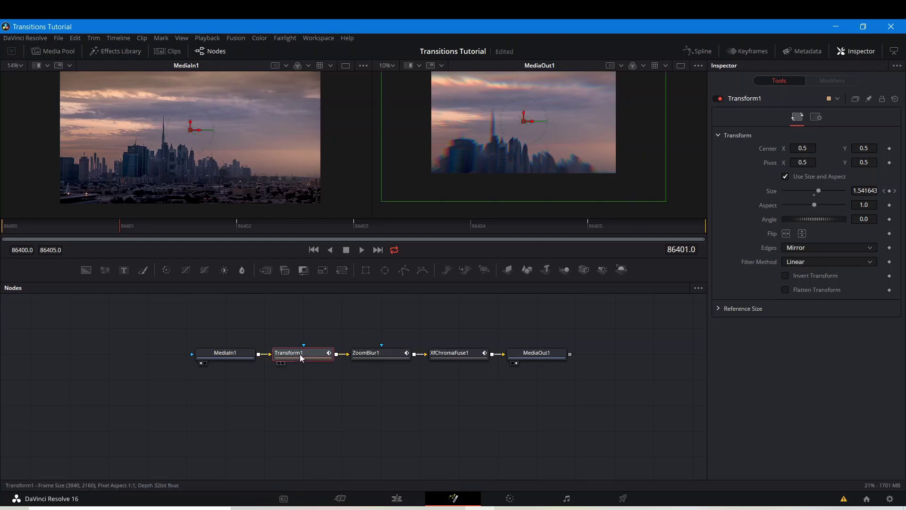
pyautogui.click(239, 224)
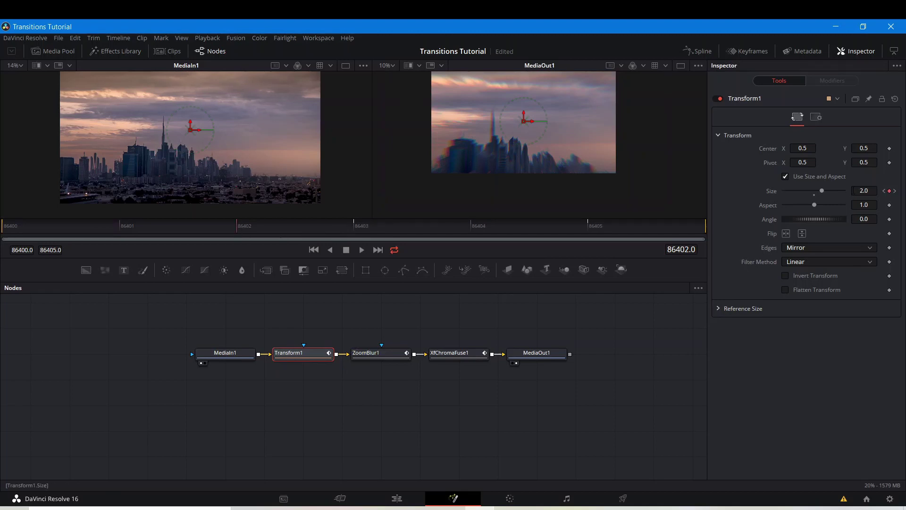
pyautogui.click(868, 190)
pyautogui.write('0.')
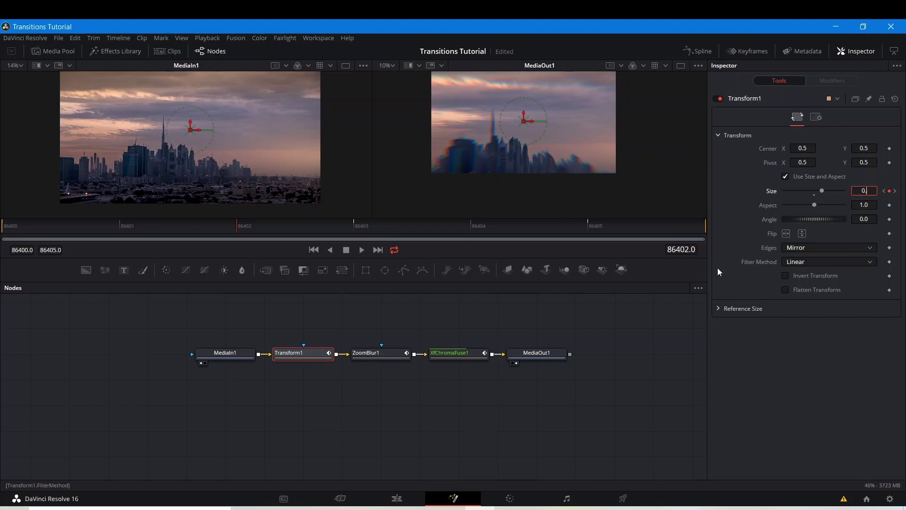
pyautogui.write('5')
pyautogui.click(356, 225)
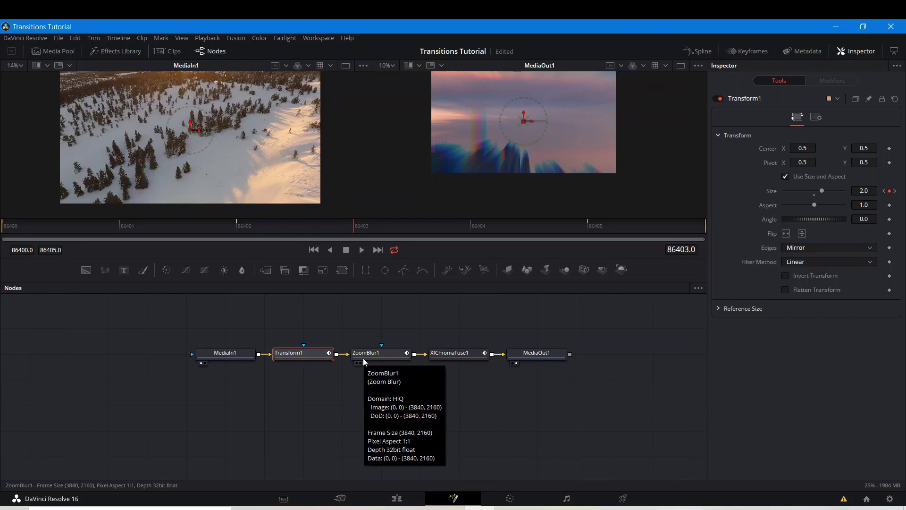
# Set XfChromaFuse1's Size keyframe on frame 86403 to 0.73
pyautogui.moveTo(441, 357)
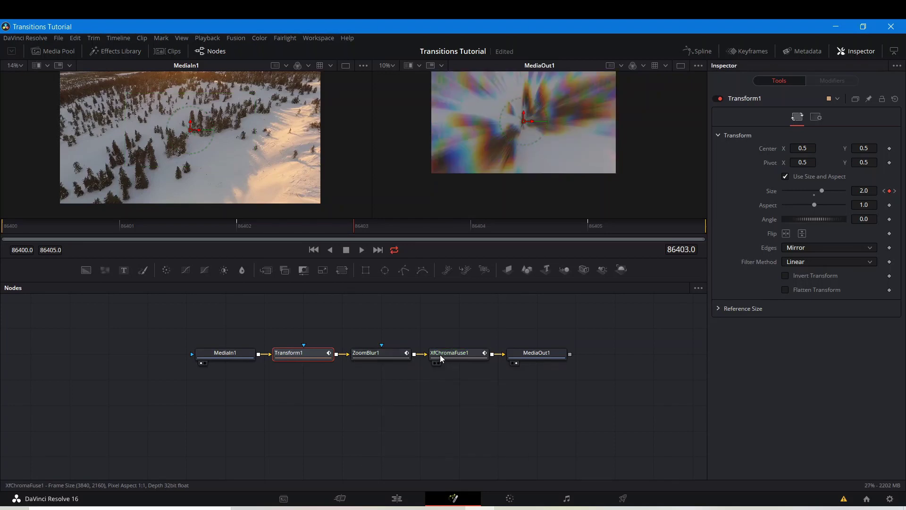
pyautogui.click(441, 358)
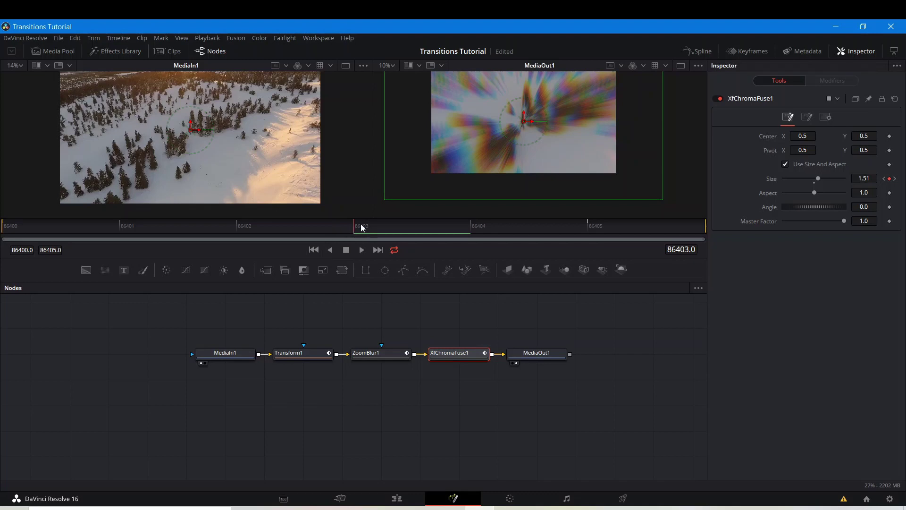
pyautogui.moveTo(820, 177); pyautogui.dragTo(806, 179)
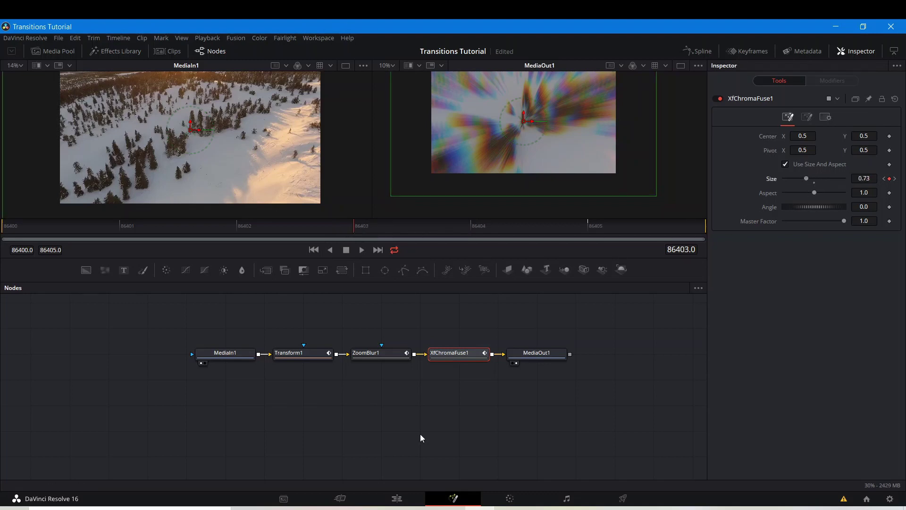
pyautogui.click(432, 410)
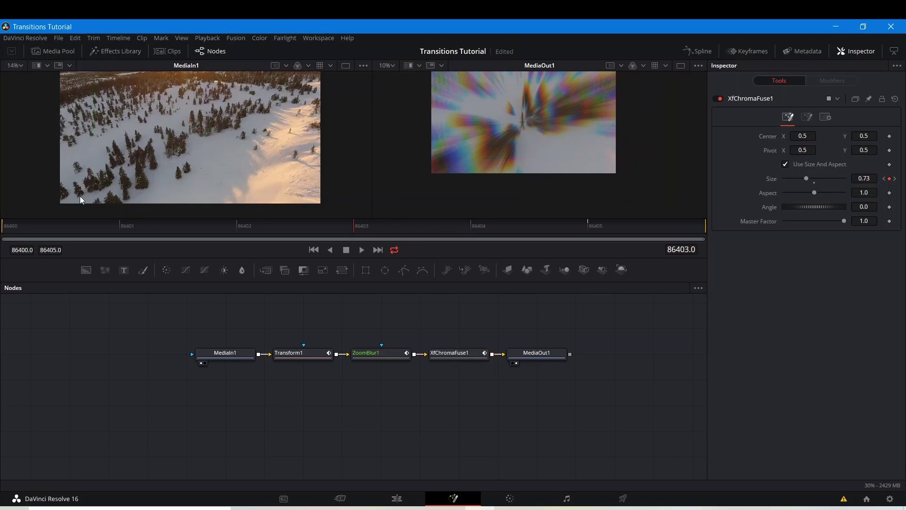
# Return to frame 86400, switch off High Quality and Motion Blur for playback, and choose Auto Proxy
pyautogui.click(5, 228)
pyautogui.rightClick(230, 249)
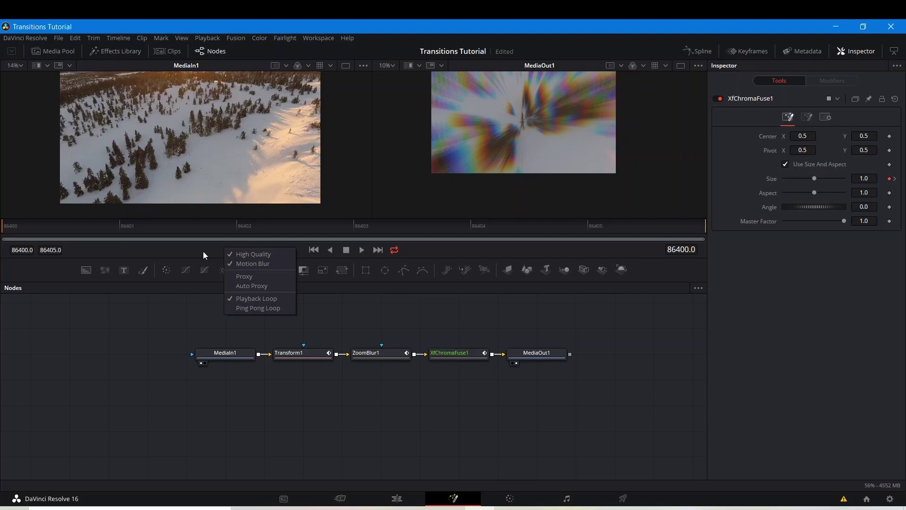
pyautogui.click(228, 254)
pyautogui.rightClick(230, 257)
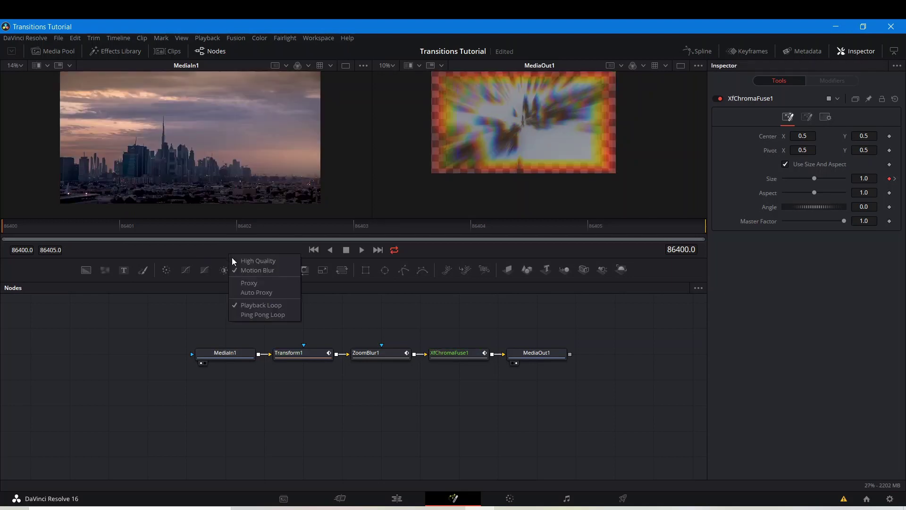
pyautogui.click(233, 269)
pyautogui.rightClick(237, 251)
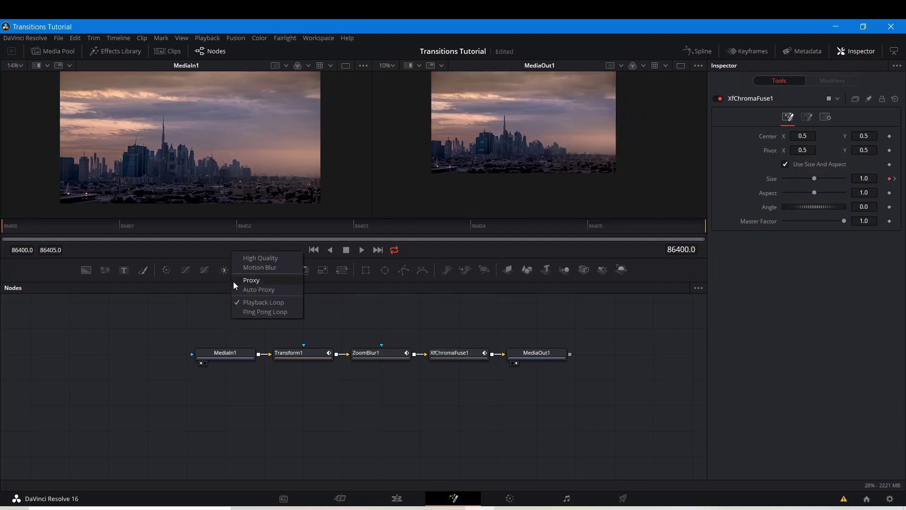
pyautogui.click(234, 294)
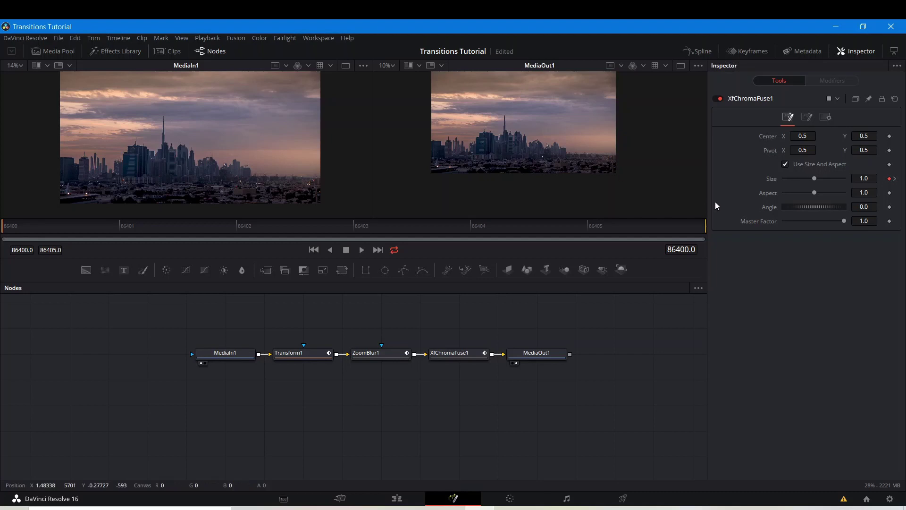
# Look through XfChromaFuse1's color and common settings, and play the transition through to frame 86403
pyautogui.click(811, 116)
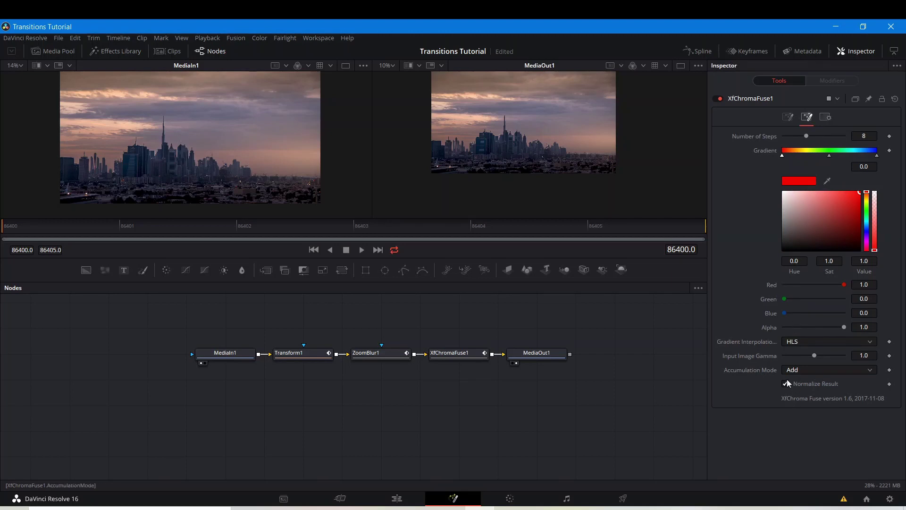
pyautogui.click(825, 121)
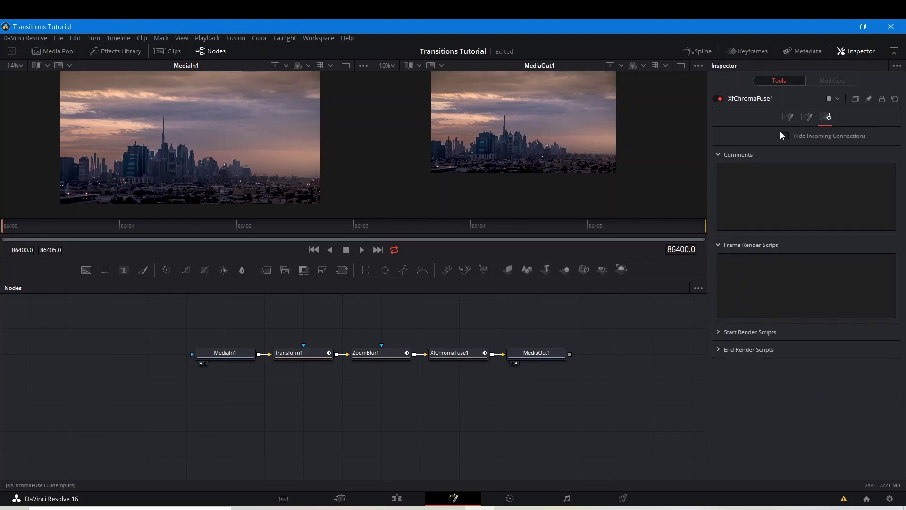
pyautogui.click(785, 119)
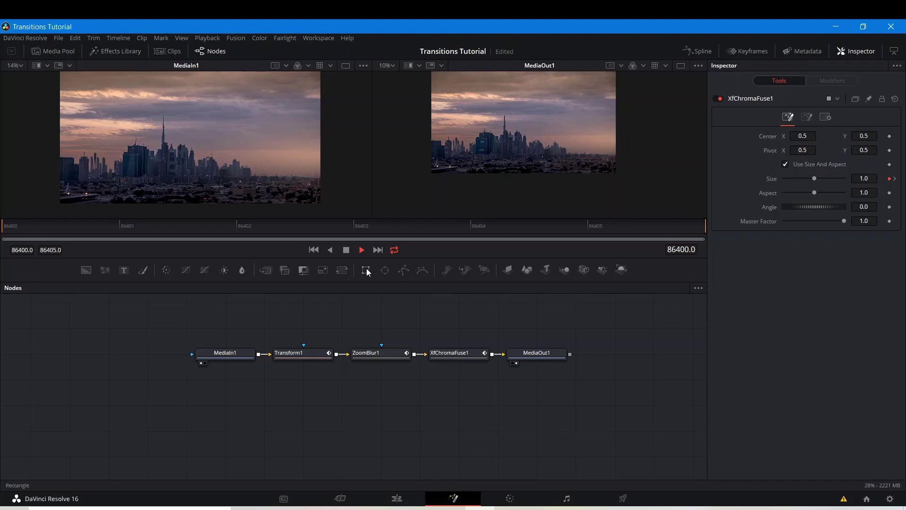
pyautogui.click(362, 250)
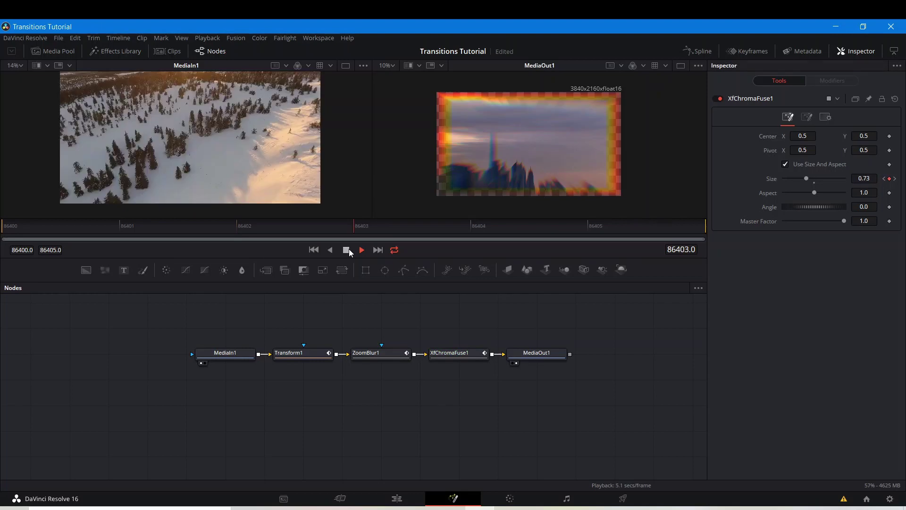
pyautogui.press('space')
# Set XfChromaFuse1's Size keyframe on frame 86403 to 1.5
pyautogui.click(457, 352)
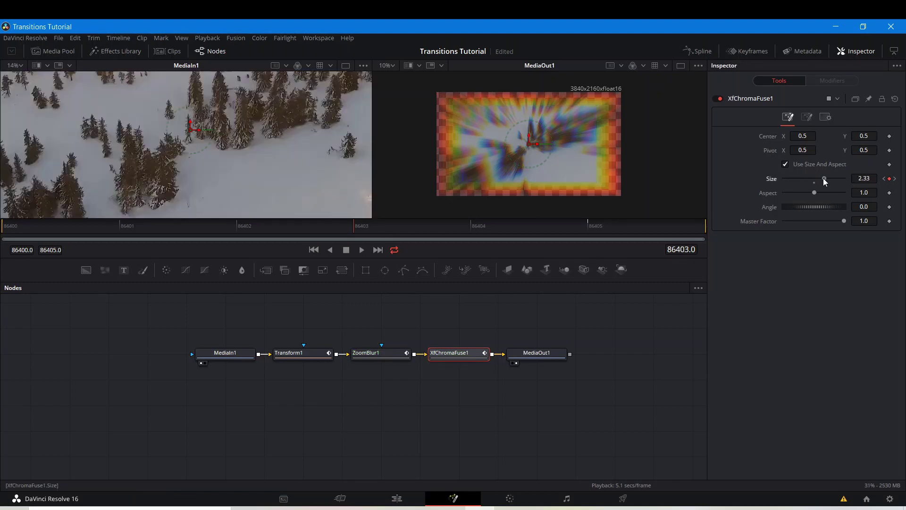
pyautogui.click(823, 177)
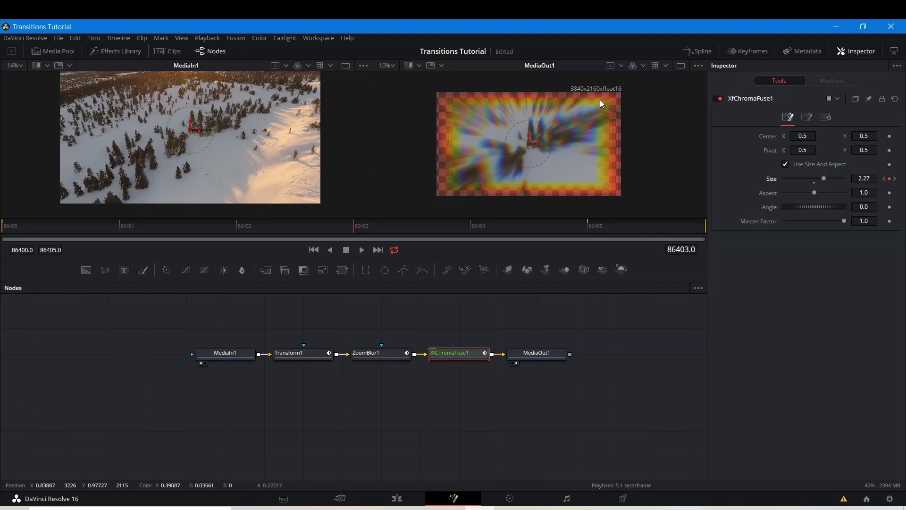
pyautogui.click(863, 179)
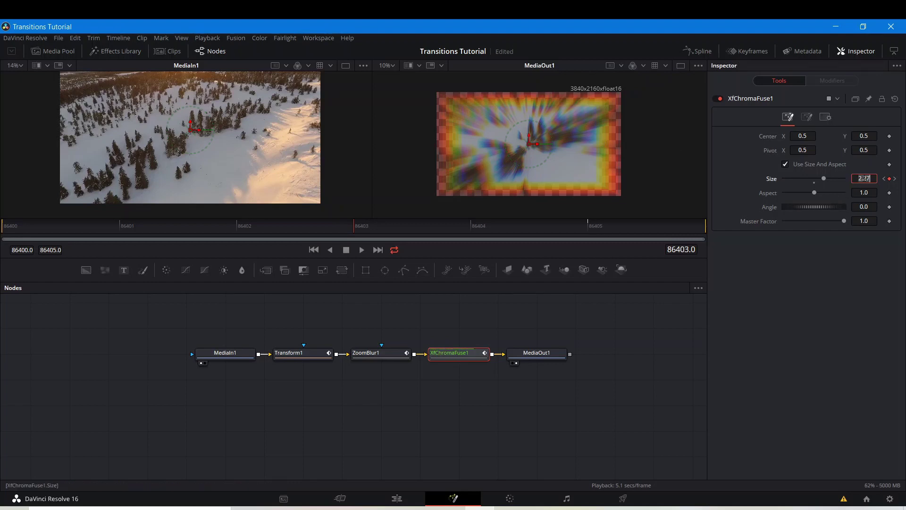
pyautogui.write('1.5')
pyautogui.press('Return')
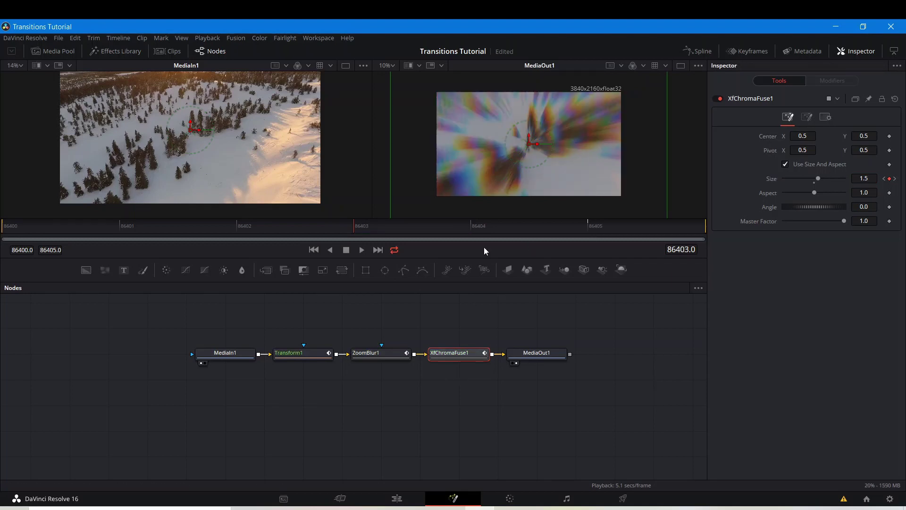
pyautogui.click(487, 324)
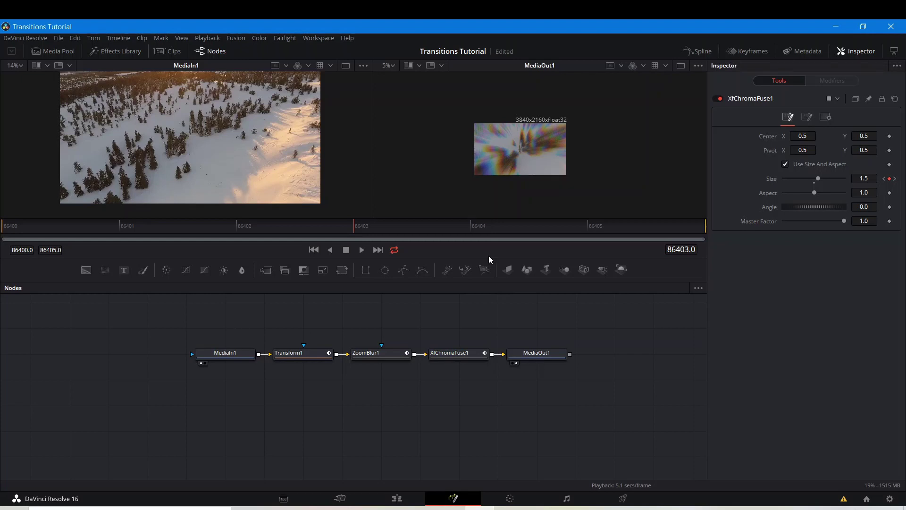
pyautogui.moveTo(473, 318); pyautogui.dragTo(431, 345)
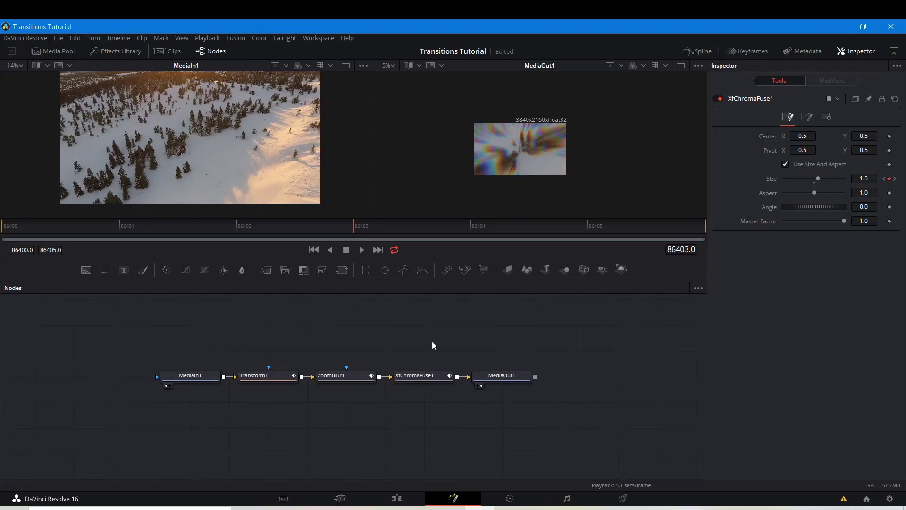
pyautogui.moveTo(255, 335); pyautogui.dragTo(413, 392)
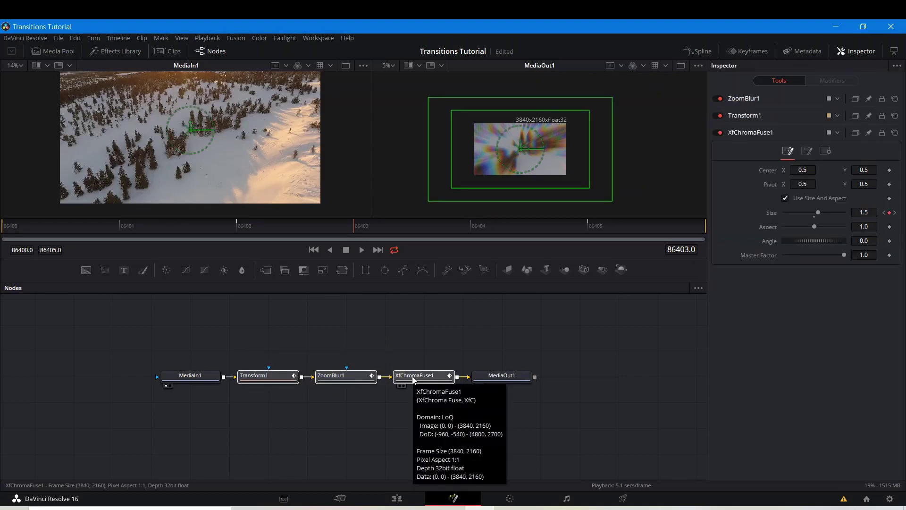
pyautogui.click(275, 421)
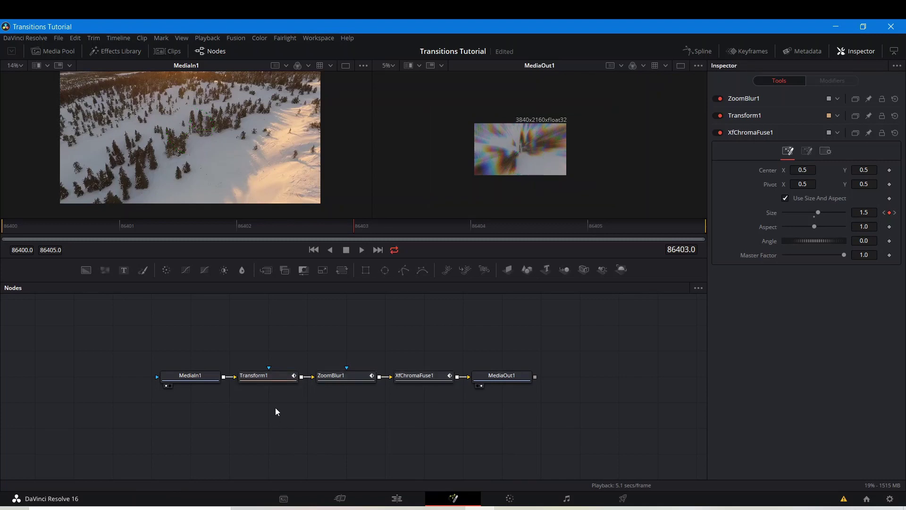
# Remove the Size animation from Transform1 and reset its Size to 1.0
pyautogui.click(281, 377)
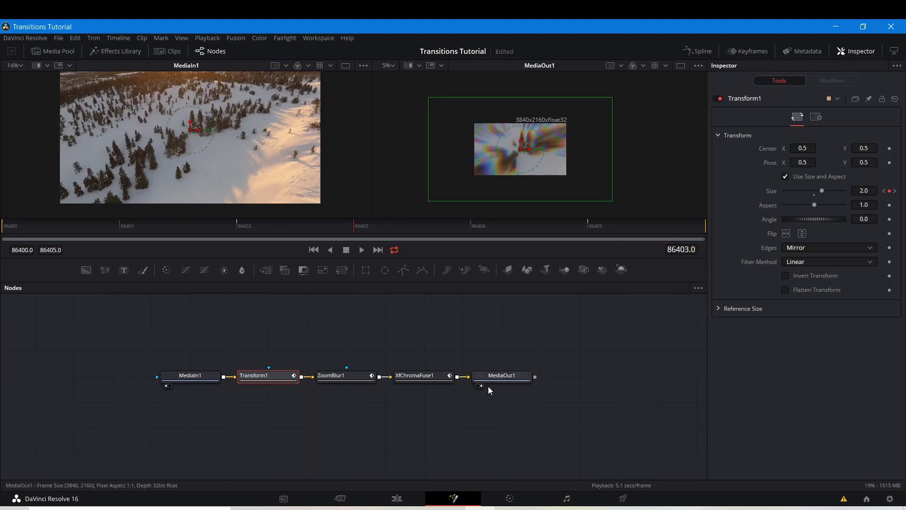
pyautogui.rightClick(772, 192)
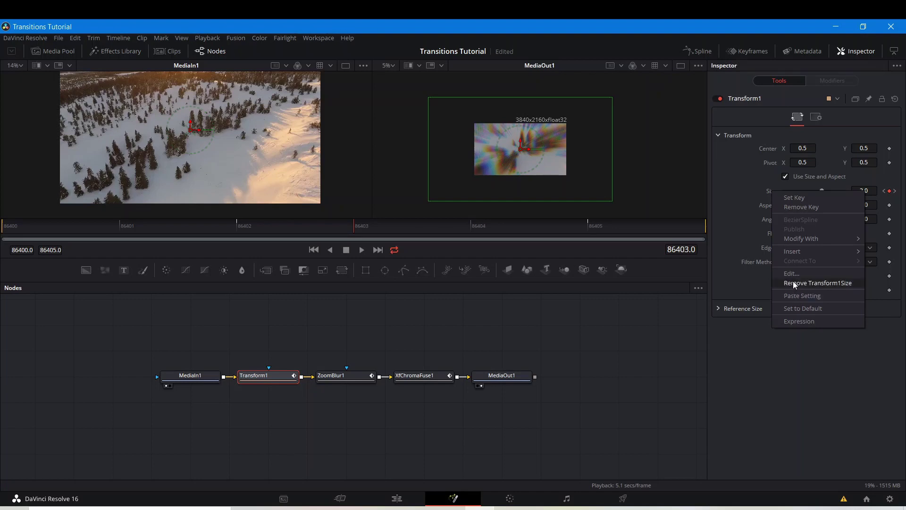
pyautogui.click(804, 284)
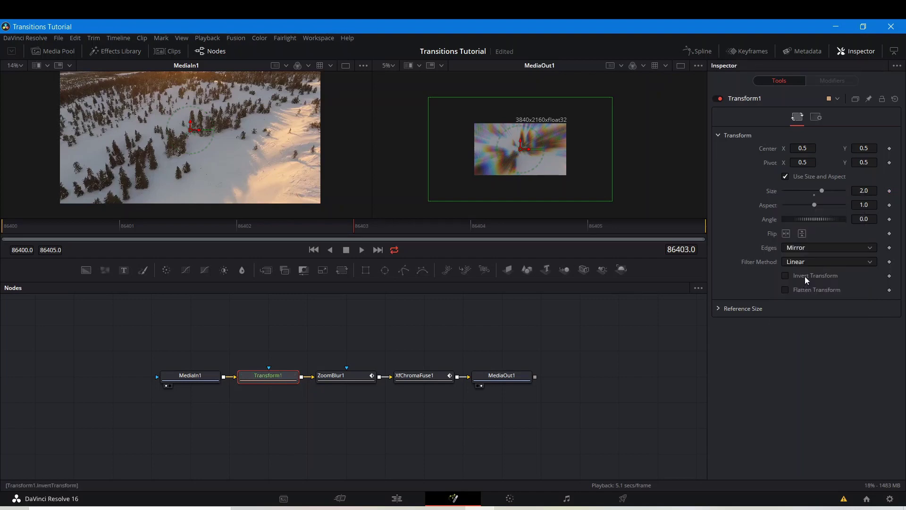
pyautogui.click(813, 194)
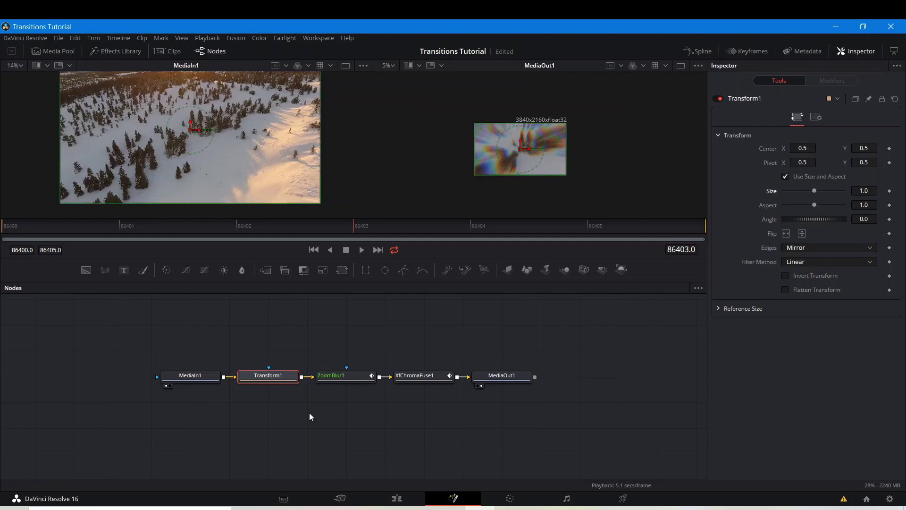
# Remove the ZoomBlur1 node from between Transform1 and XfChromaFuse1
pyautogui.click(336, 376)
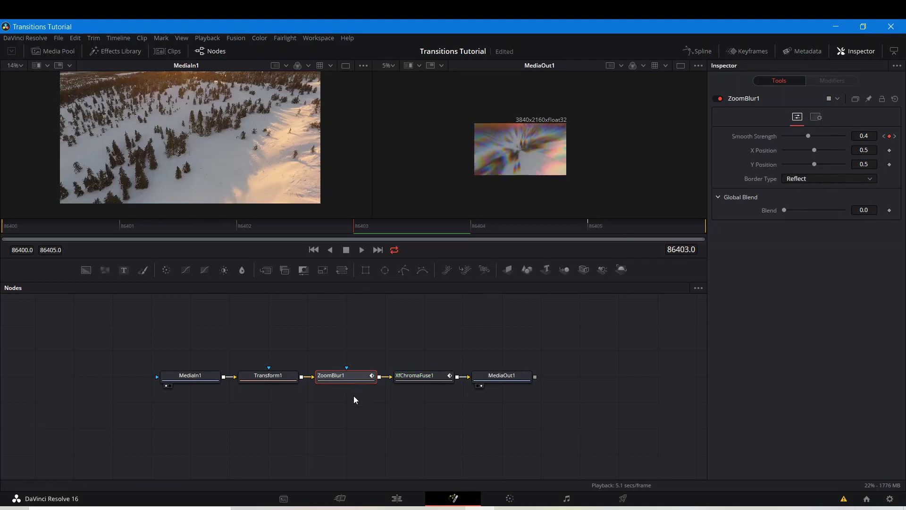
pyautogui.rightClick(347, 379)
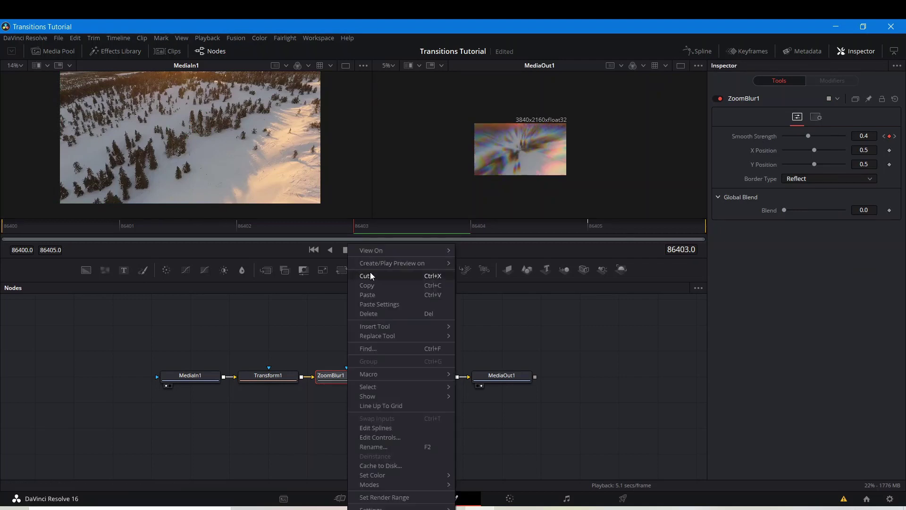
pyautogui.click(373, 285)
# Remove the Size animation from XfChromaFuse1 and reset its Size to 1.0
pyautogui.click(425, 375)
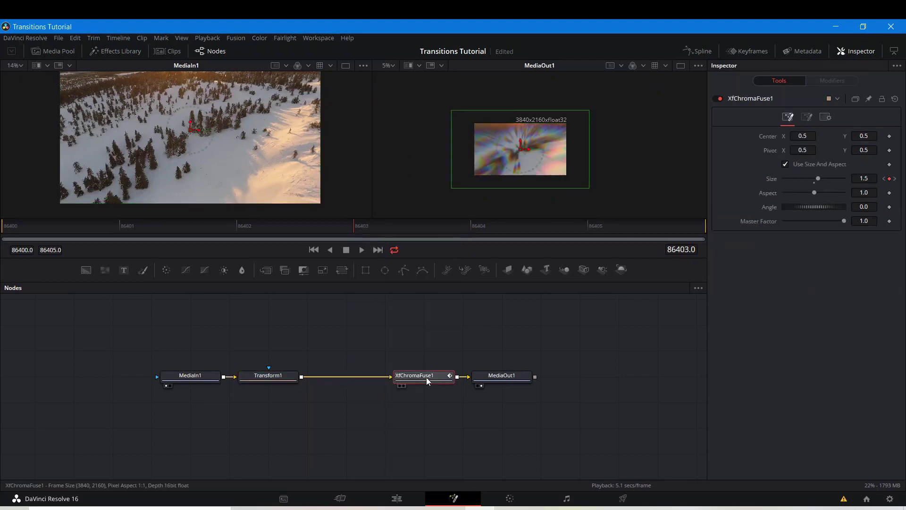
pyautogui.rightClick(766, 179)
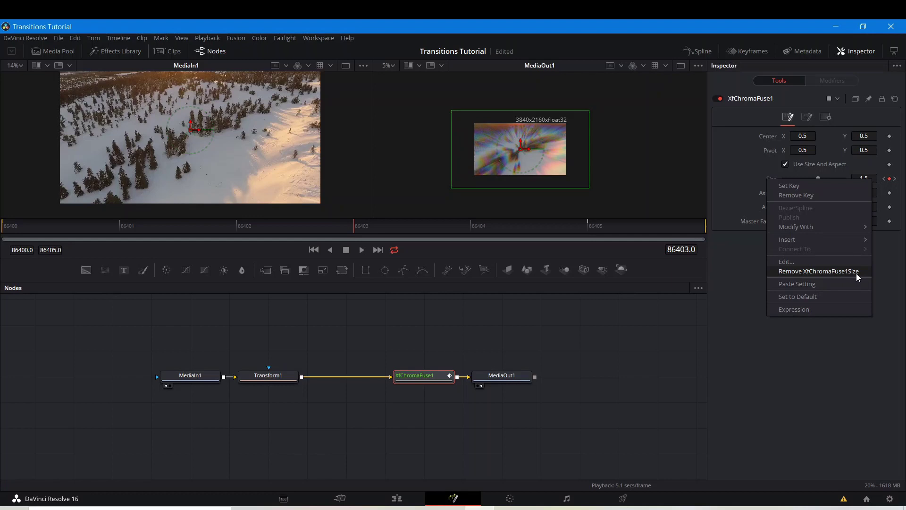
pyautogui.click(822, 273)
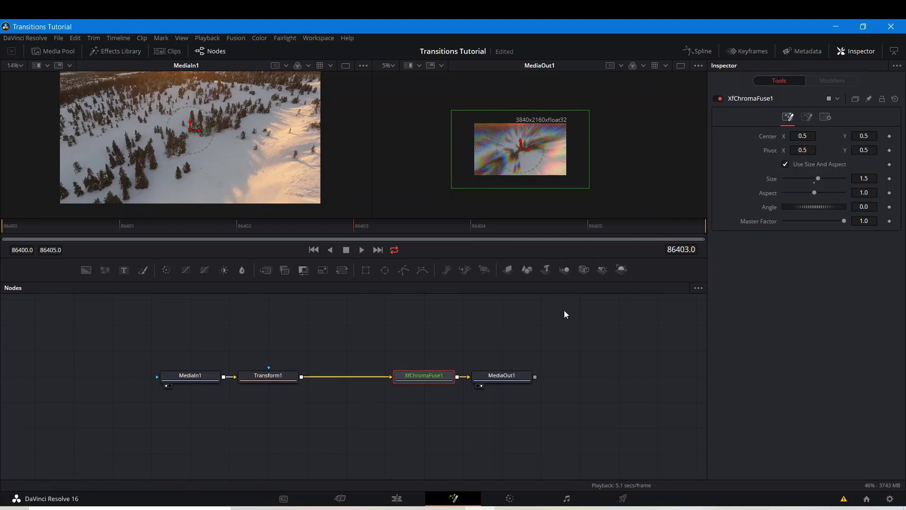
pyautogui.click(813, 183)
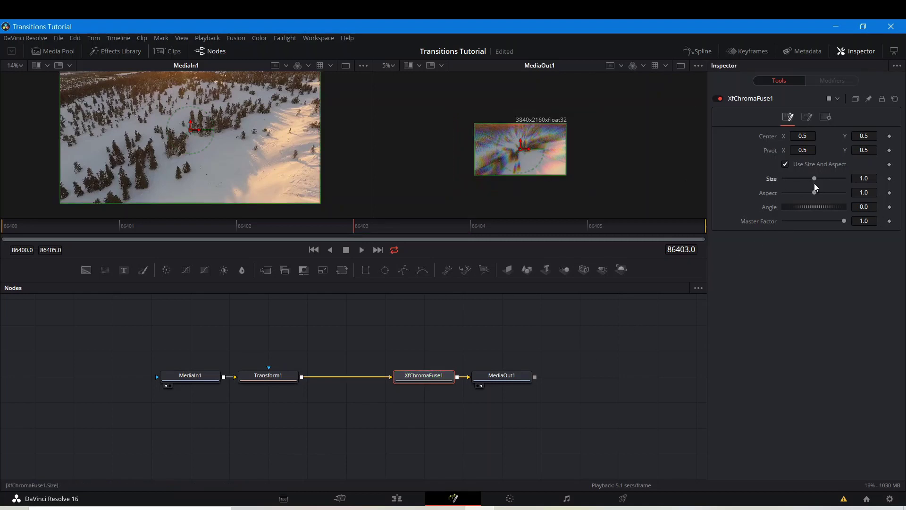
# Animate Transform1's Center with a first keyframe at 0.5, 0.5 on frame 86400
pyautogui.click(282, 377)
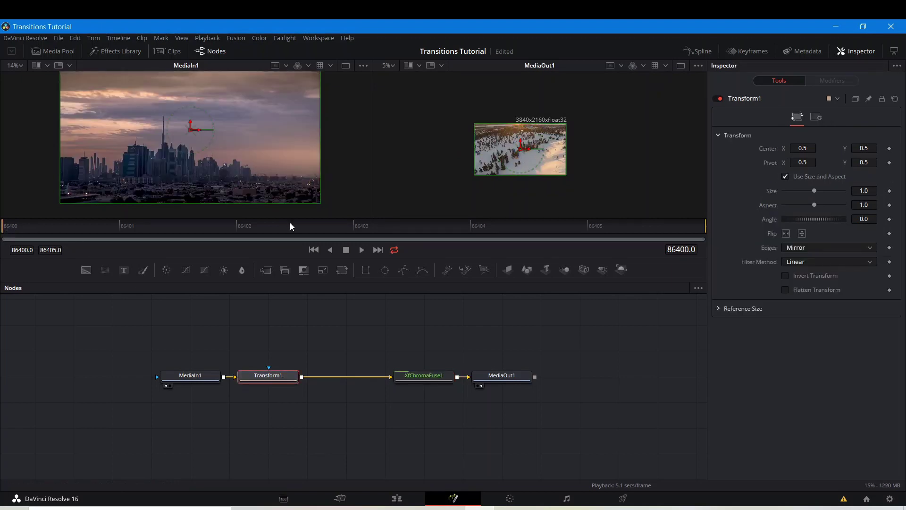
pyautogui.rightClick(775, 148)
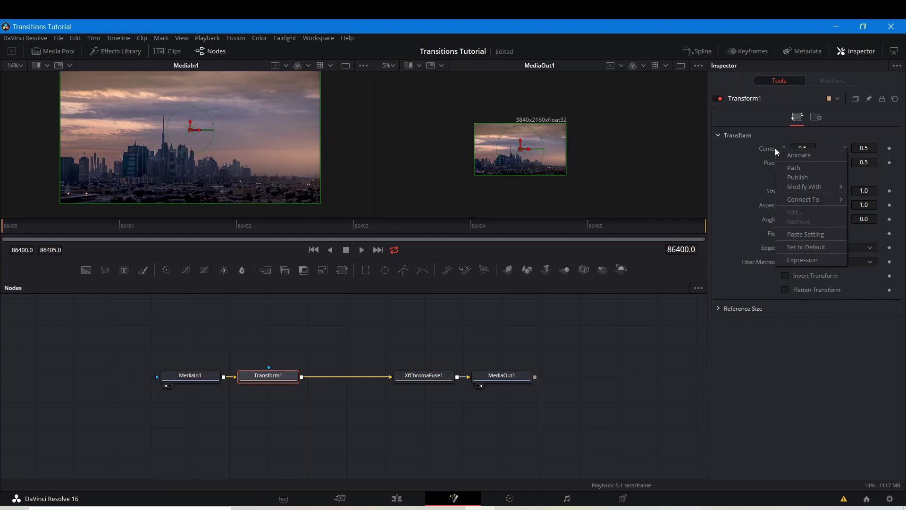
pyautogui.click(788, 156)
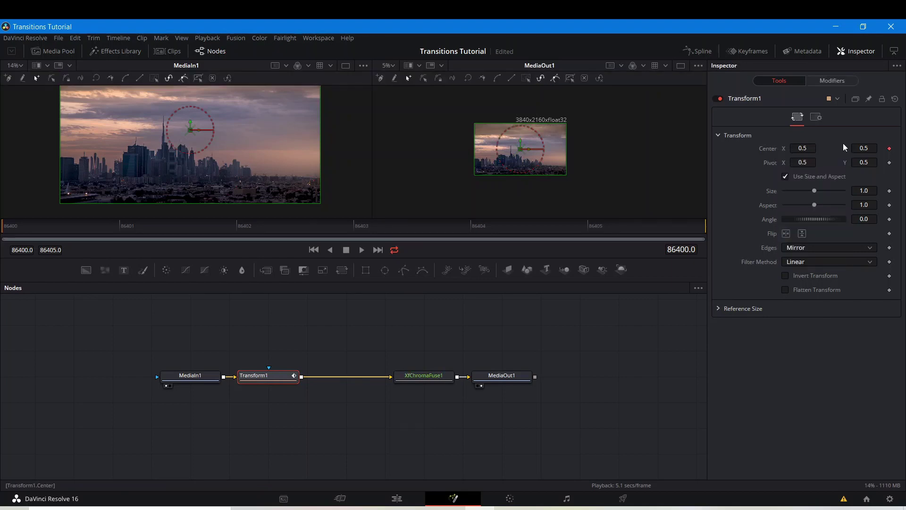
# Show Transform1 in the second viewer and move its Center horizontally to X about -0.52 on frame 86402
pyautogui.click(239, 225)
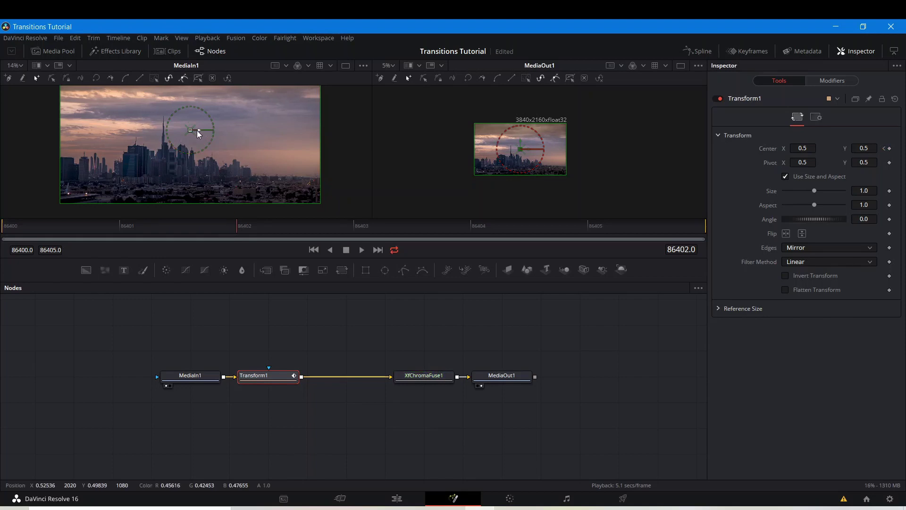
pyautogui.moveTo(197, 131); pyautogui.dragTo(90, 127)
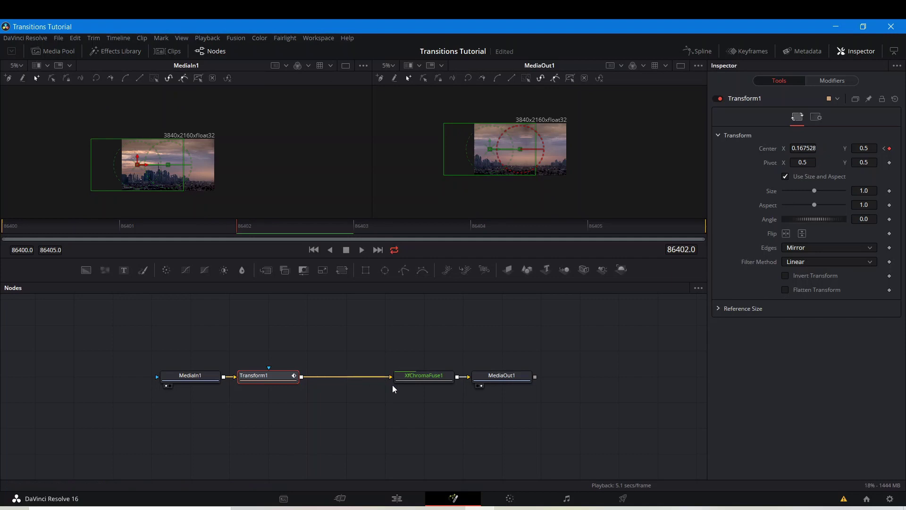
pyautogui.click(248, 386)
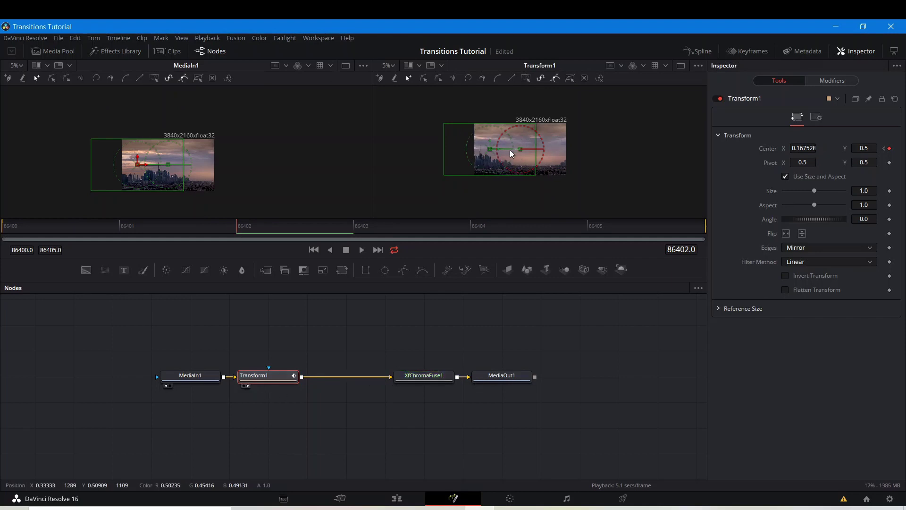
pyautogui.moveTo(494, 151); pyautogui.dragTo(436, 145)
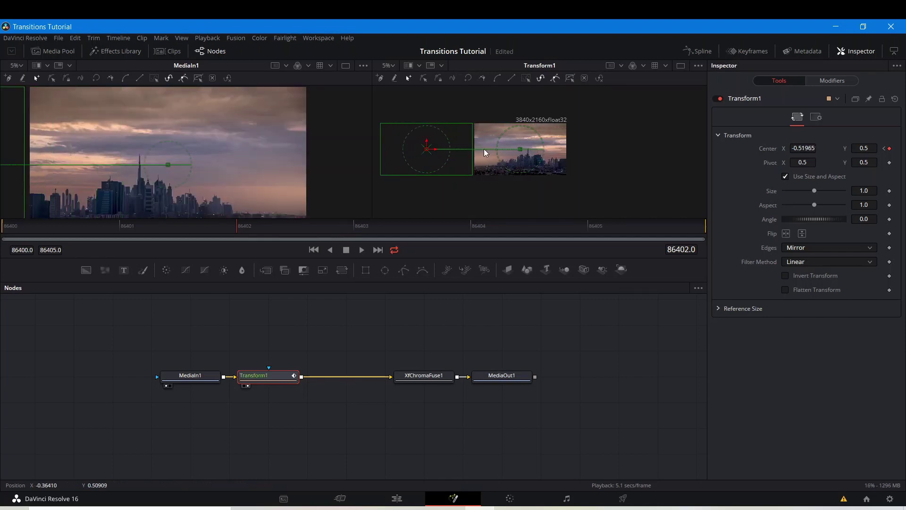
pyautogui.click(435, 340)
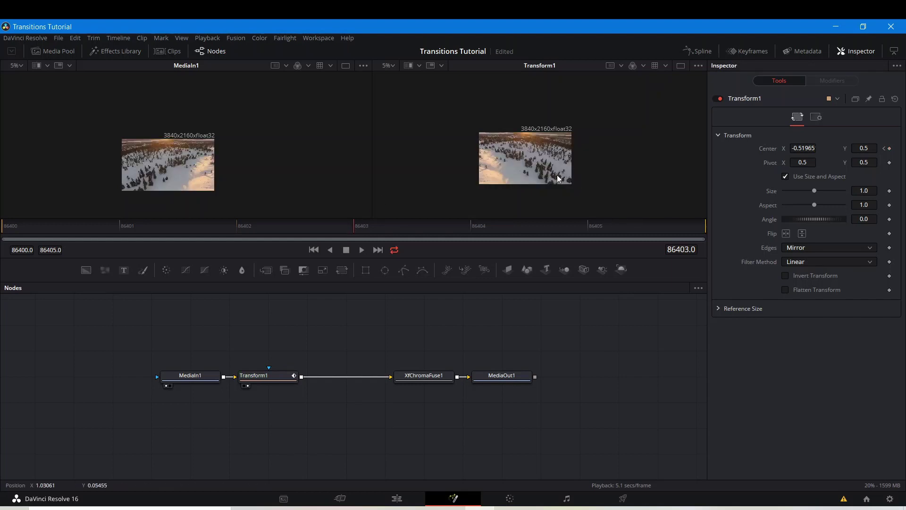
# Move Transform1's Center across to the opposite side of the image, X about 1.51, on frame 86403
pyautogui.click(276, 378)
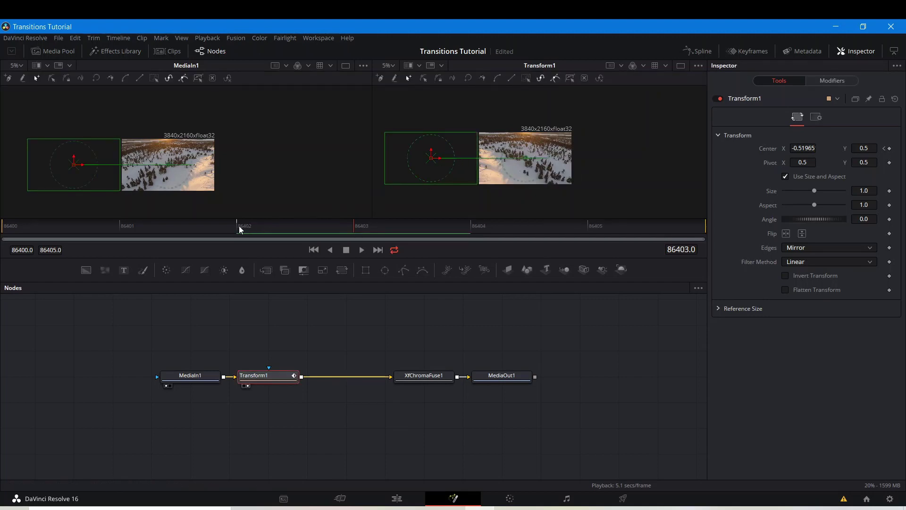
pyautogui.moveTo(443, 157); pyautogui.dragTo(500, 159)
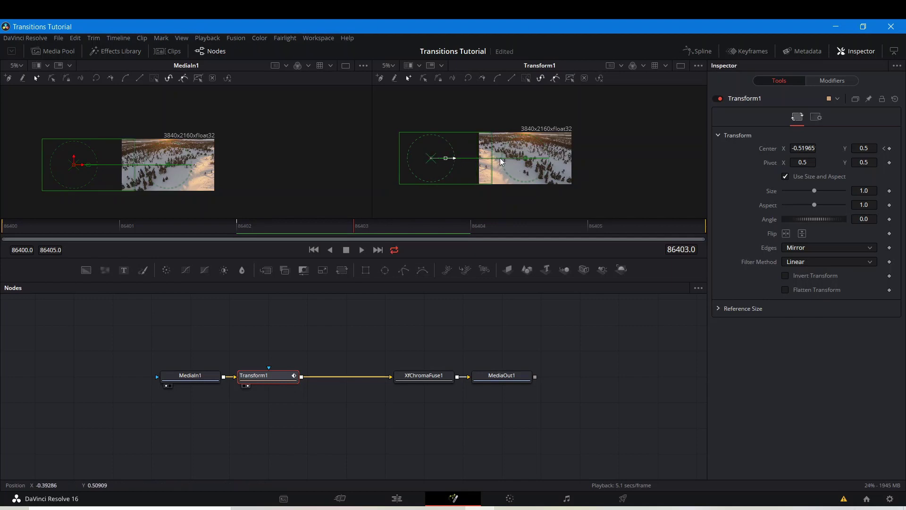
pyautogui.moveTo(632, 161); pyautogui.dragTo(621, 164)
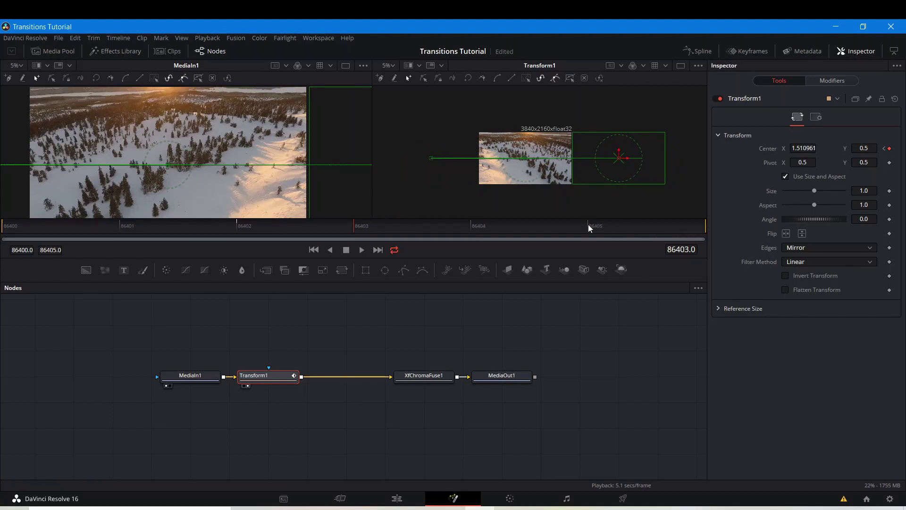
# Remove the Path1 animation from Transform1's Center and reset the Center to 0.5, 0.5
pyautogui.rightClick(763, 149)
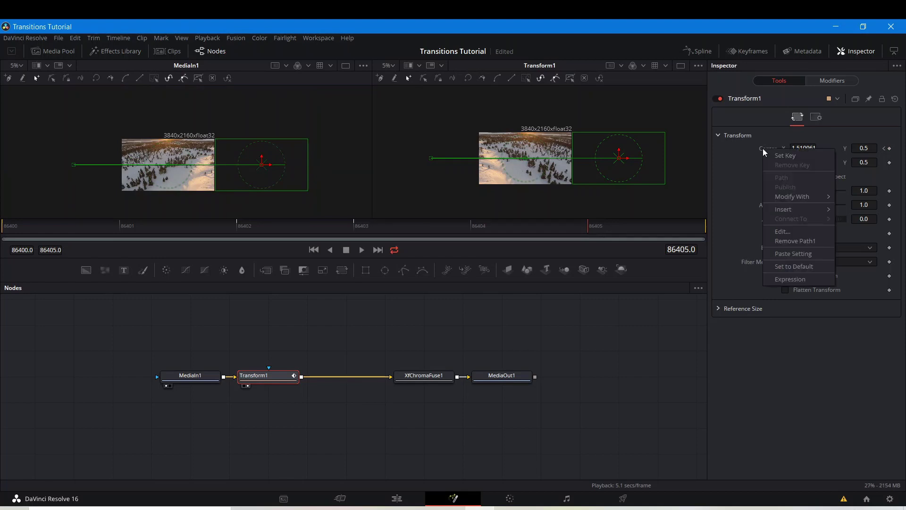
pyautogui.click(750, 149)
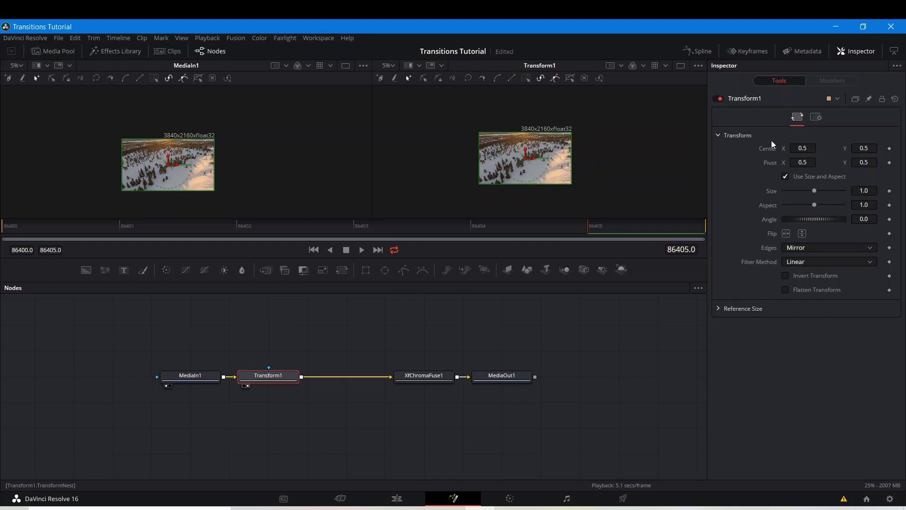
# Undo the removal of Transform1's Center animation and return to frame 86400
pyautogui.hotkey('ctrl', 'z')
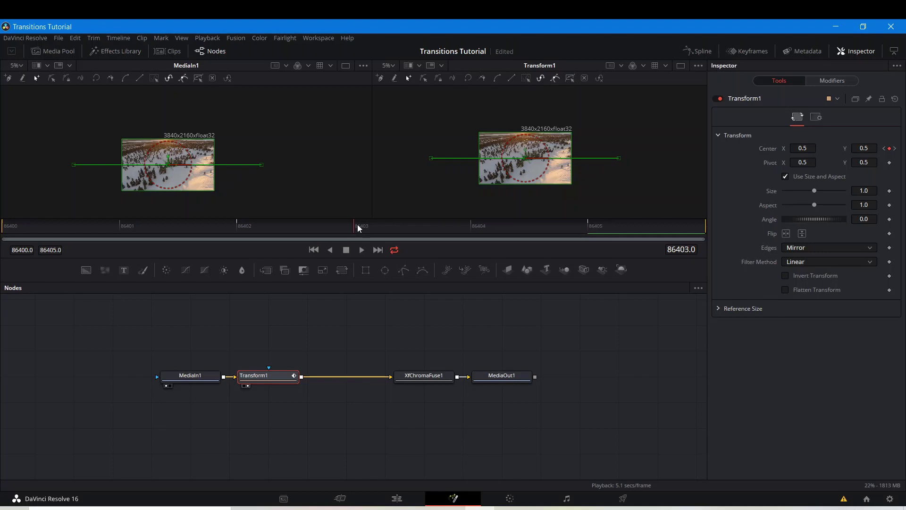
pyautogui.moveTo(358, 226); pyautogui.dragTo(8, 223)
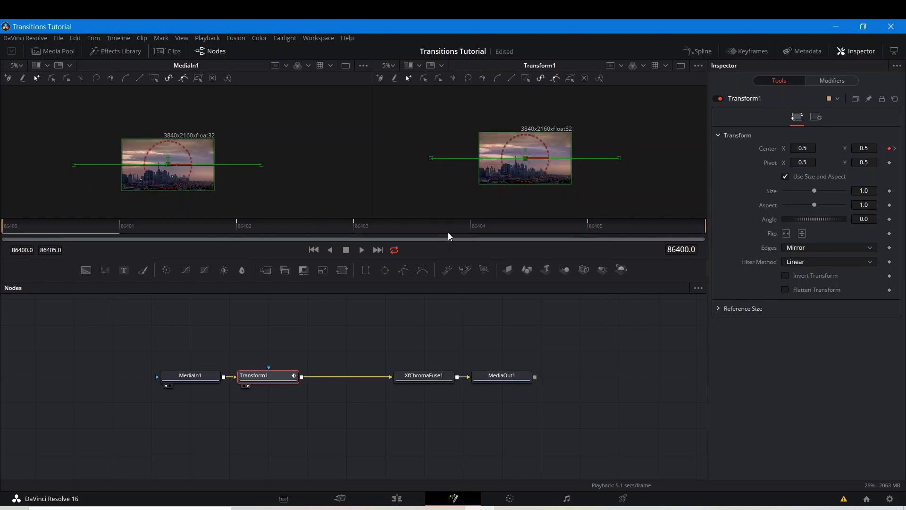
pyautogui.click(502, 325)
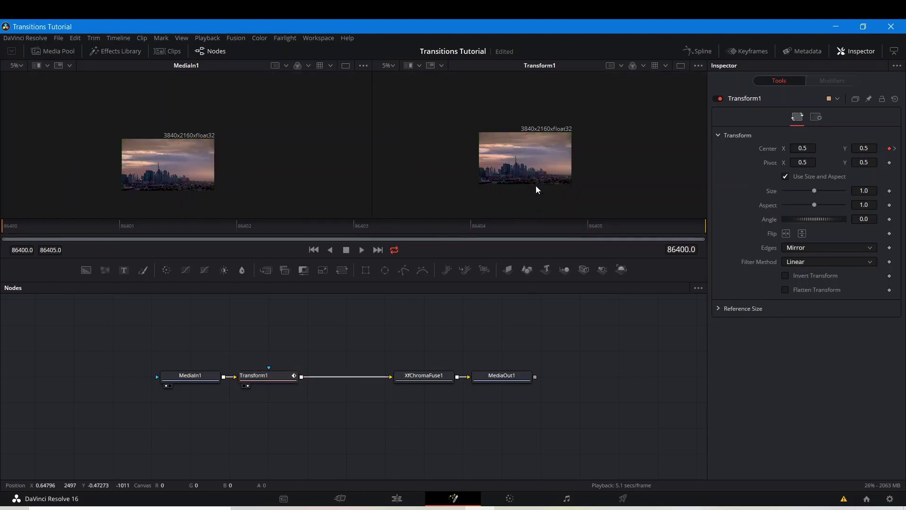
# Play the sliding animation on Transform1's output and step through it frame by frame from 86400 to 86405
pyautogui.scroll(5, 525, 150)
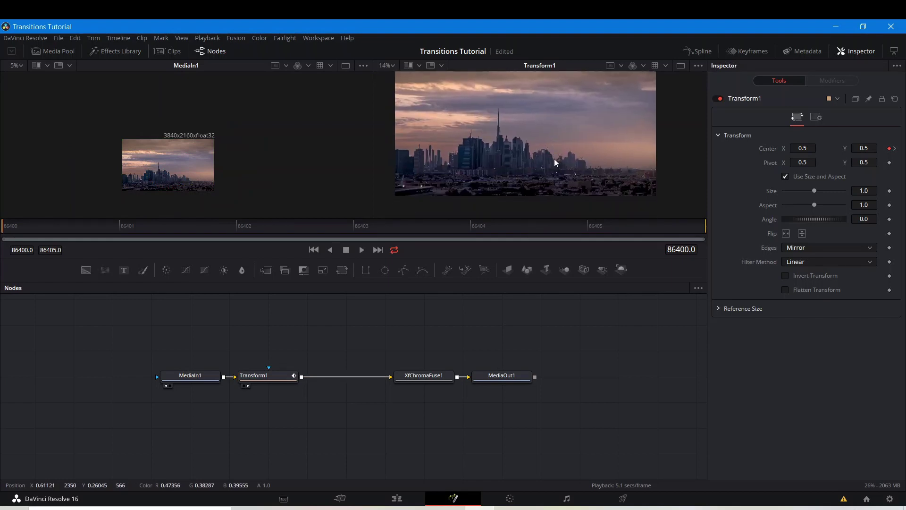
pyautogui.press('space')
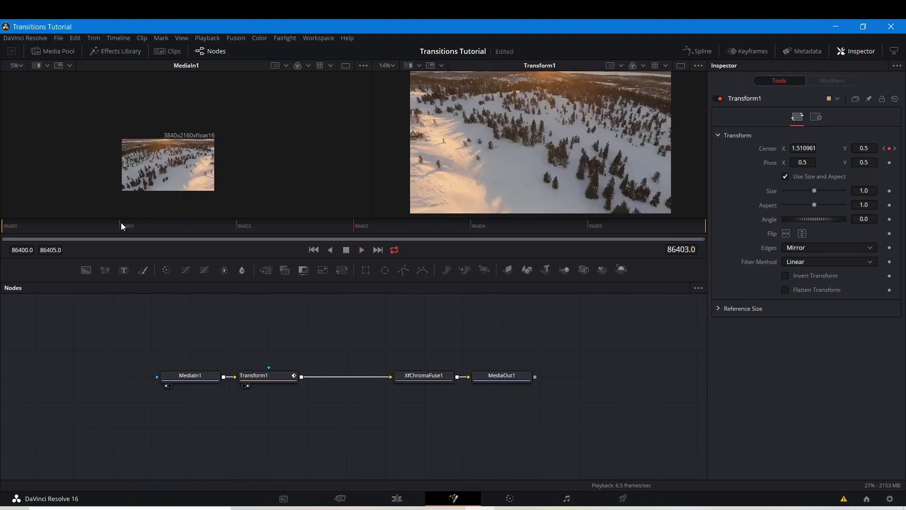
pyautogui.click(2, 227)
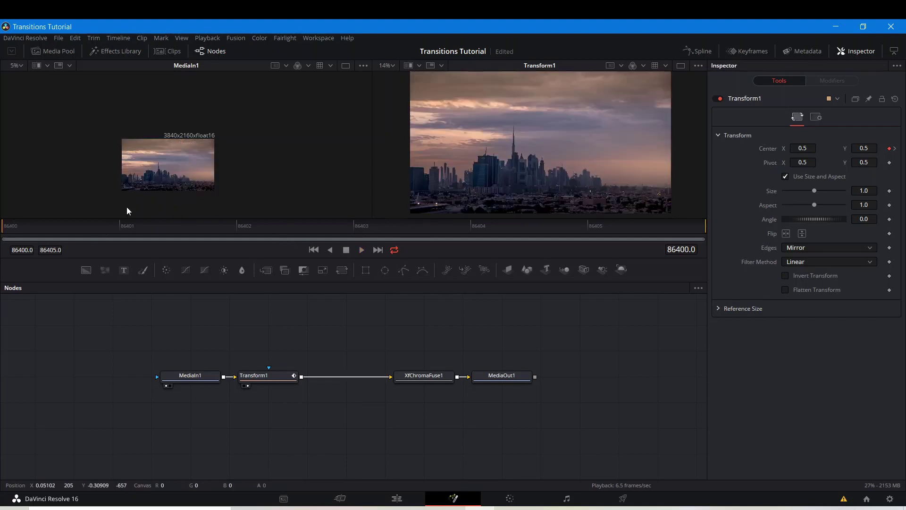
pyautogui.press('Right')
pyautogui.press('Right')
pyautogui.press('Right')
pyautogui.press('Right')
pyautogui.press('Right')
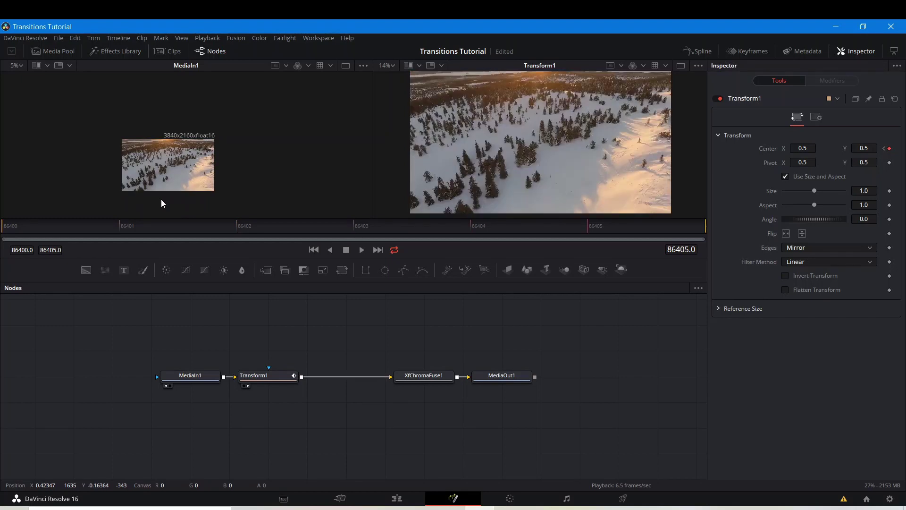
pyautogui.press('Right')
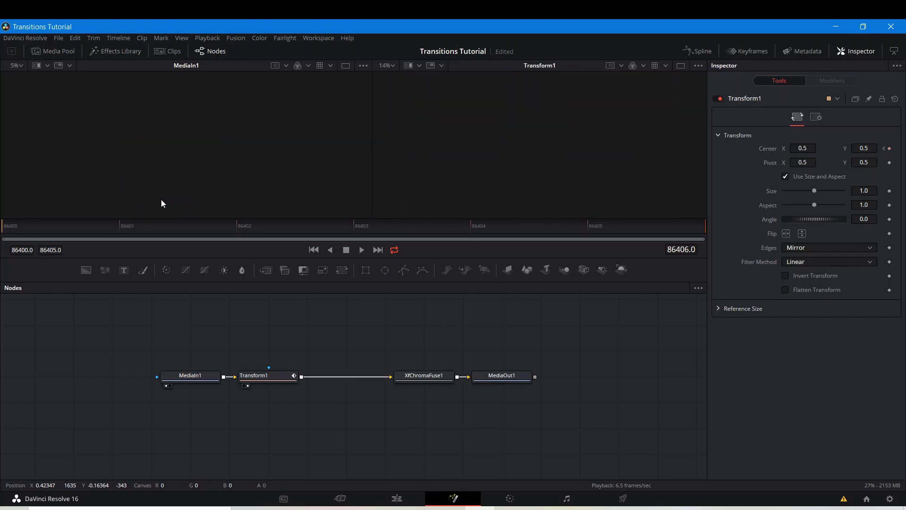
pyautogui.click(590, 225)
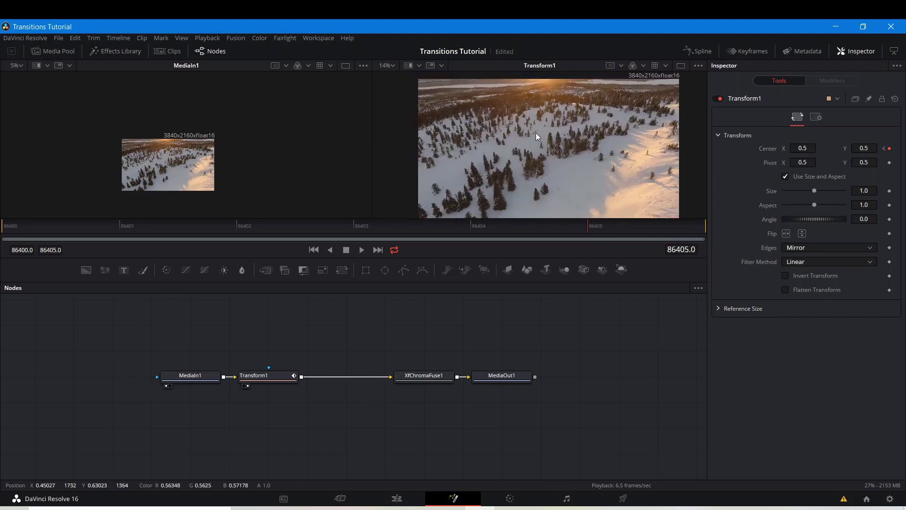
pyautogui.moveTo(536, 133); pyautogui.dragTo(539, 117)
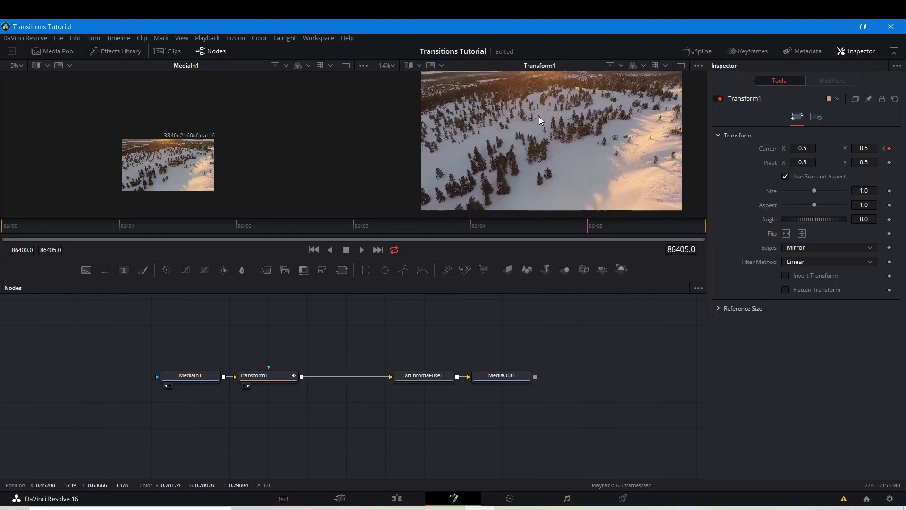
# Insert a Directional Blur (DrBl) node directly after Transform1
pyautogui.click(272, 376)
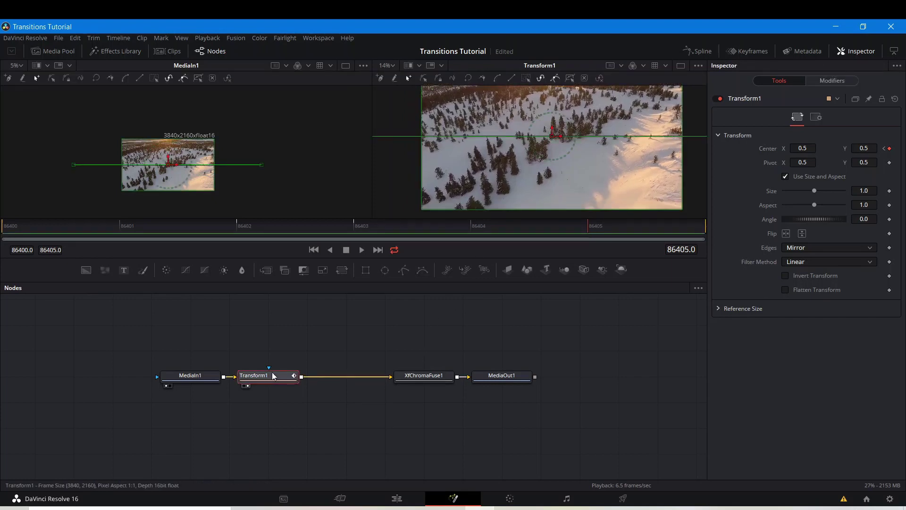
pyautogui.hotkey('shift', 'space')
pyautogui.write('zoom')
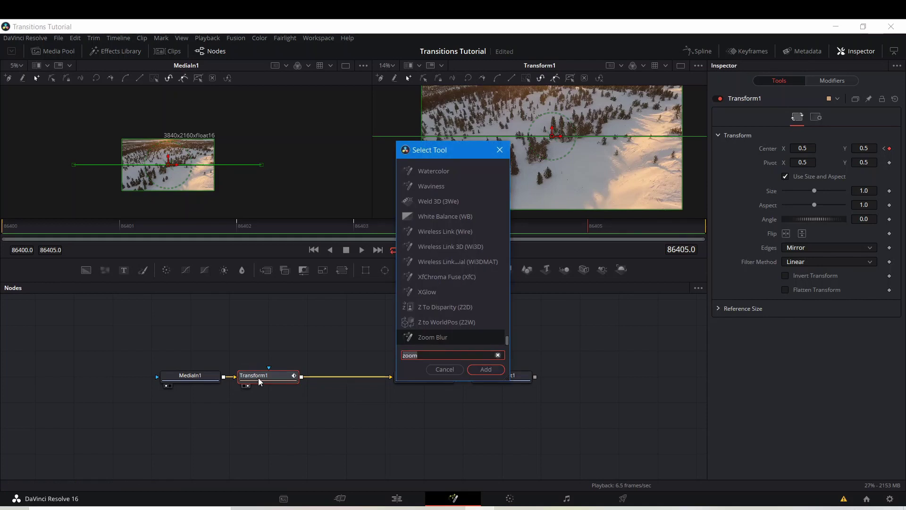
pyautogui.press('BackSpace')
pyautogui.press('BackSpace')
pyautogui.press('BackSpace')
pyautogui.press('BackSpace')
pyautogui.write('dir')
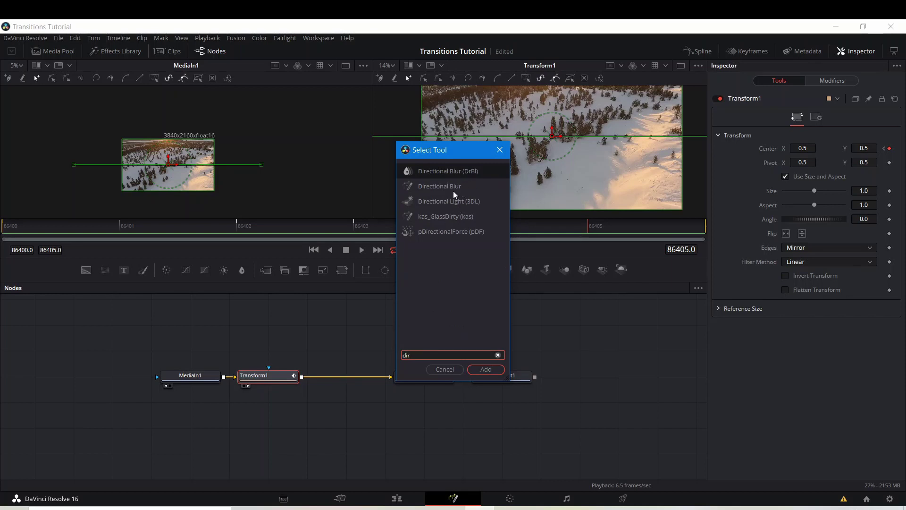
pyautogui.click(477, 369)
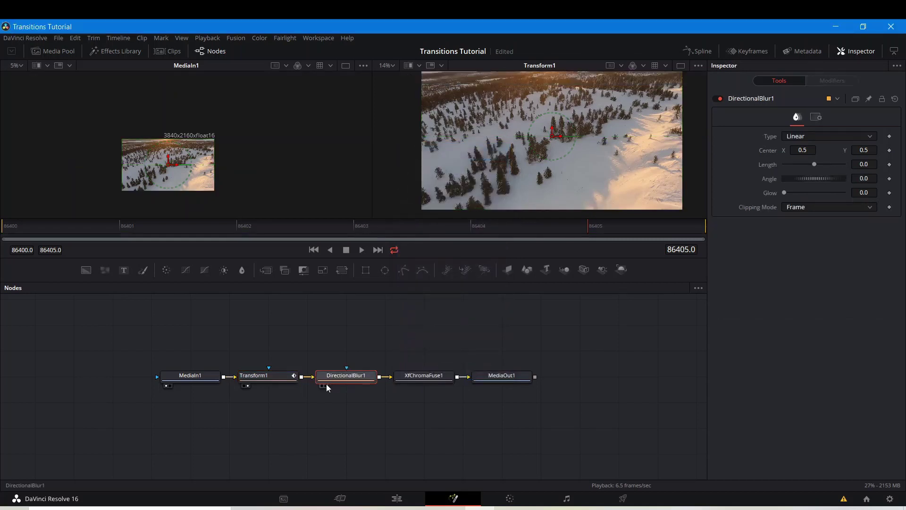
# Show DirectionalBlur1 in the second viewer and save the project
pyautogui.click(326, 385)
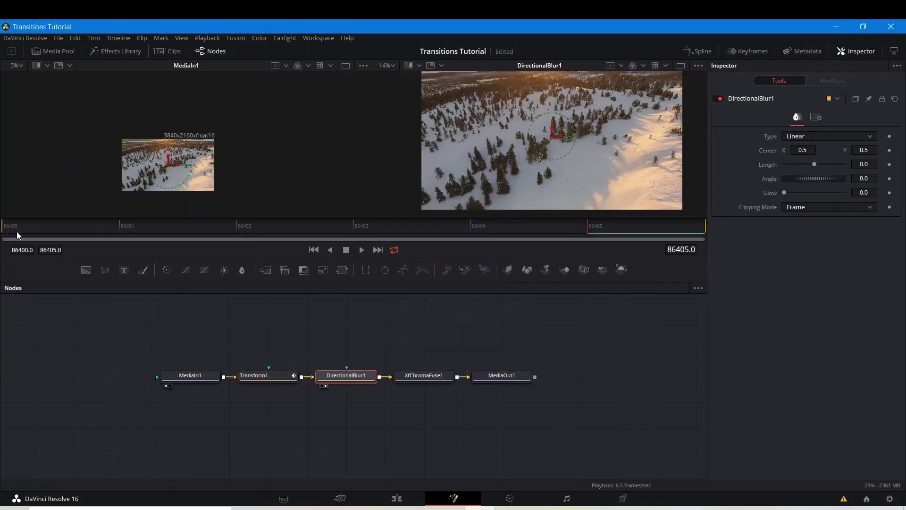
pyautogui.hotkey('ctrl', 's')
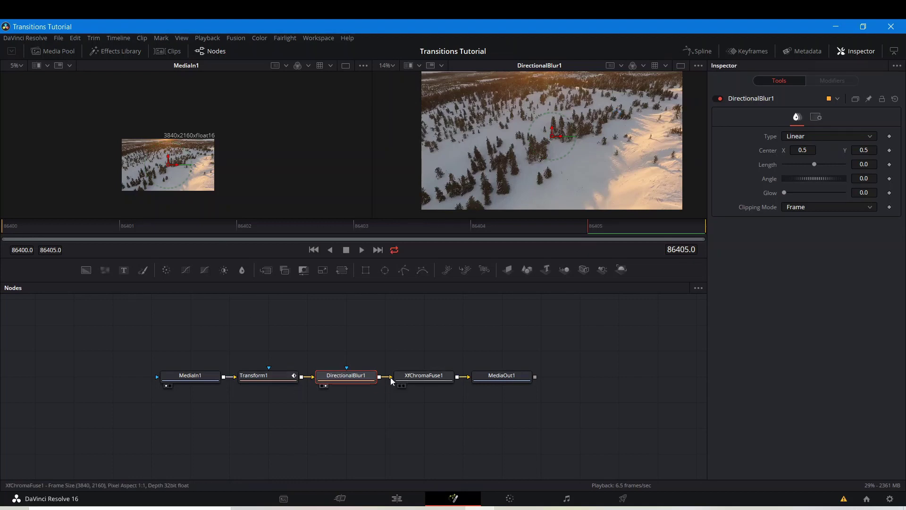
# Keyframe DirectionalBlur1's Length at 0.0 on frame 86400, keeping the blur type Linear
pyautogui.click(8, 230)
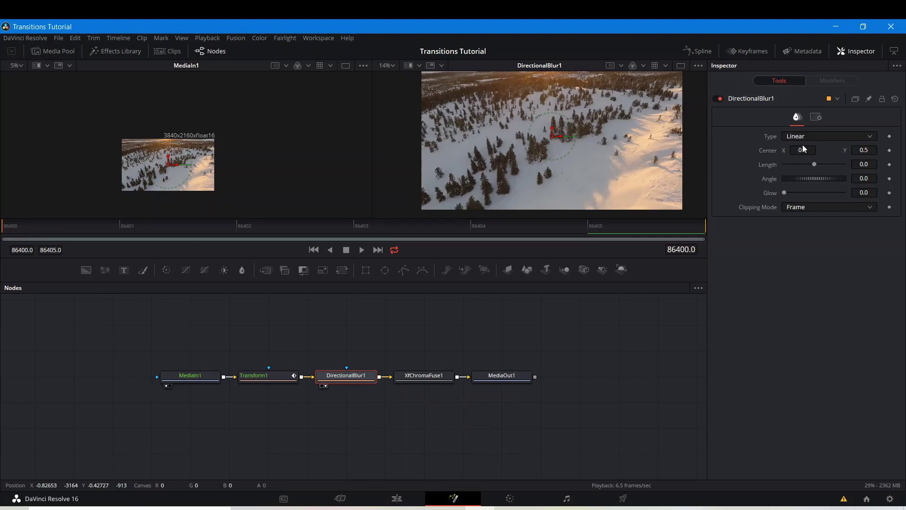
pyautogui.rightClick(766, 166)
pyautogui.click(781, 176)
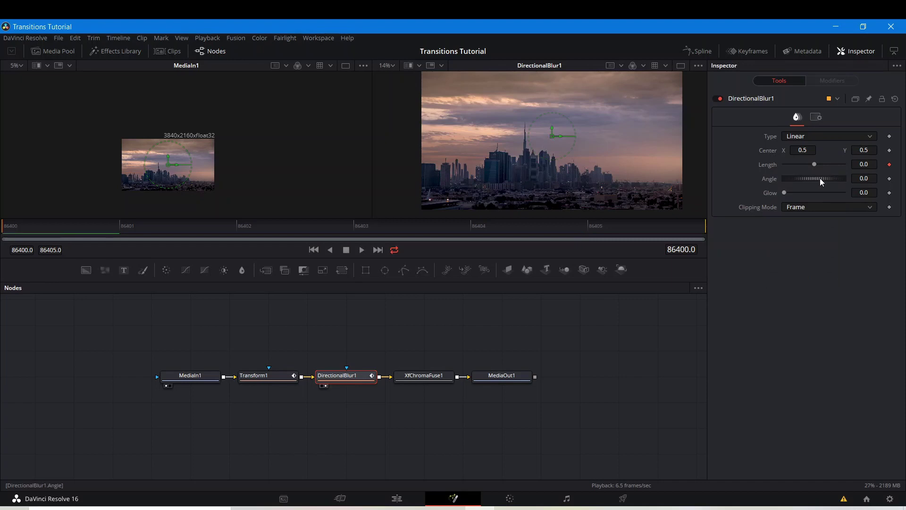
pyautogui.click(820, 138)
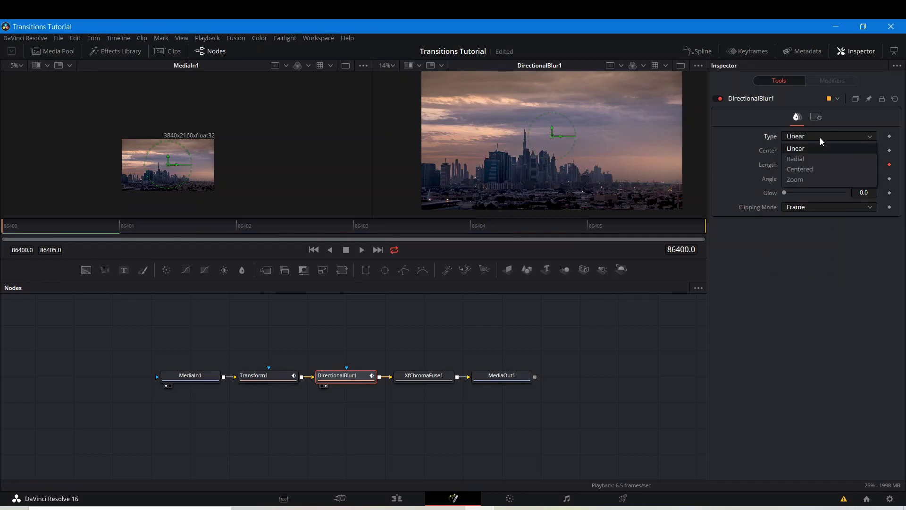
pyautogui.click(748, 149)
# Keyframe DirectionalBlur1's Length at 0.0 on frame 86405, and raise it to 0.1 on frame 86402
pyautogui.click(587, 227)
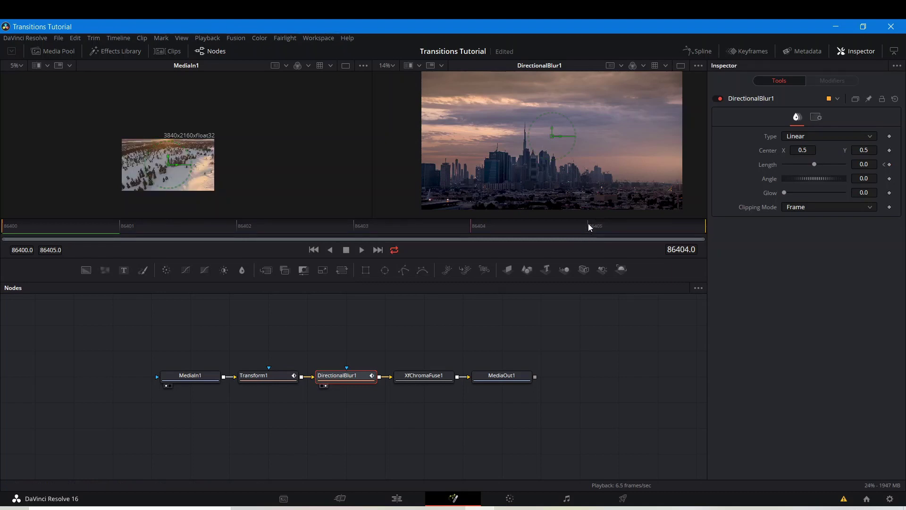
pyautogui.click(588, 222)
pyautogui.rightClick(774, 163)
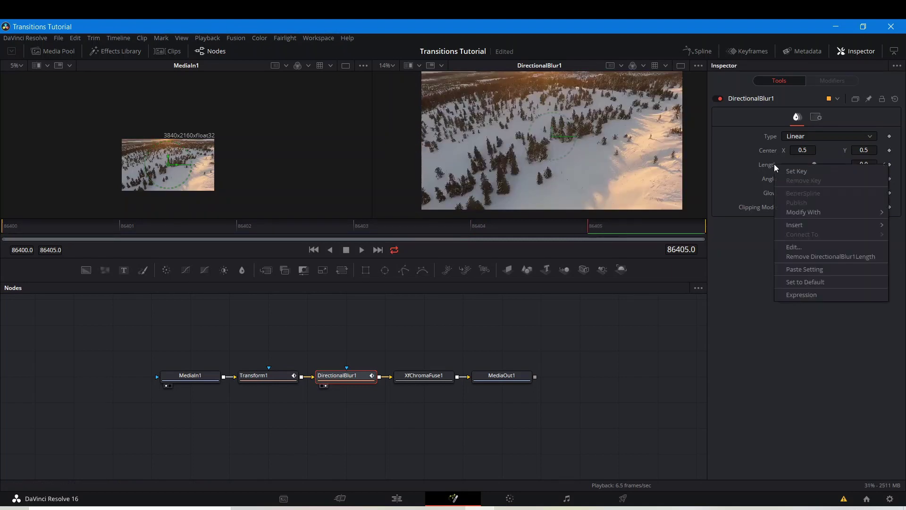
pyautogui.click(789, 170)
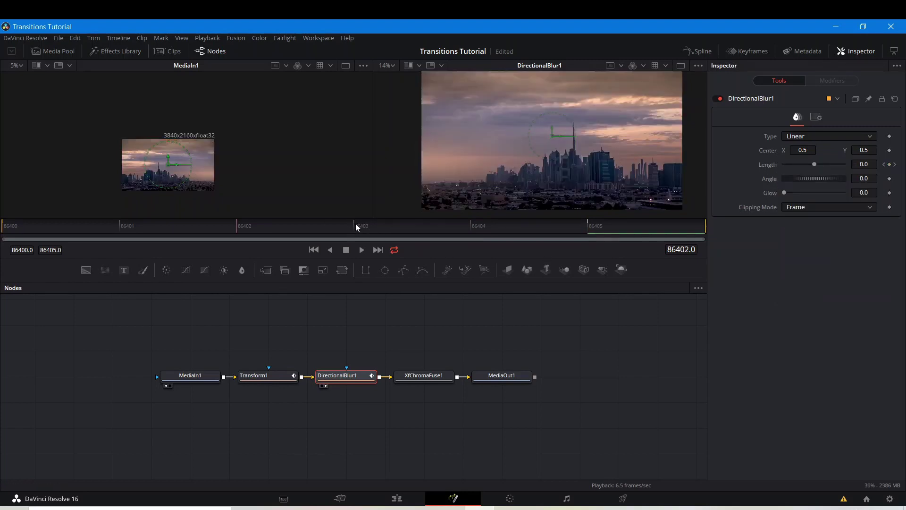
pyautogui.moveTo(821, 166); pyautogui.dragTo(898, 166)
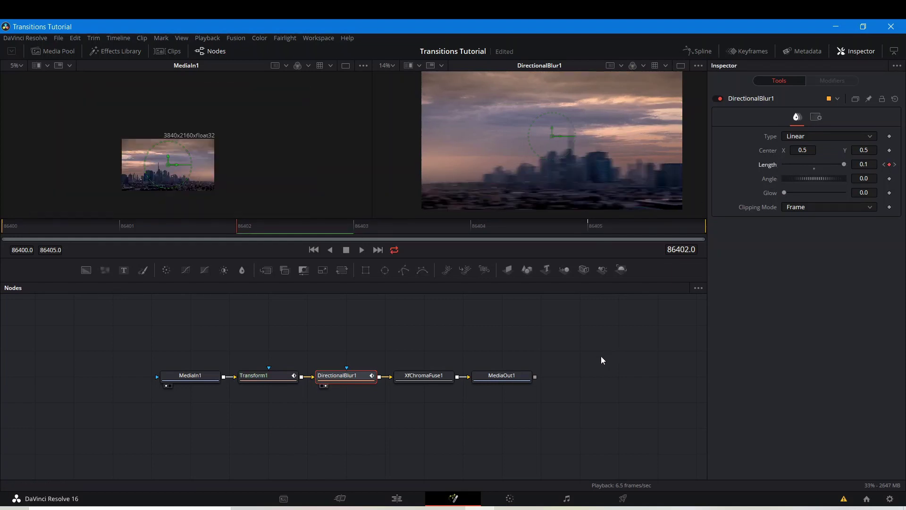
# Show XfChromaFuse1 in the second viewer and keyframe its Center at 0.5, 0.5 on frame 86402
pyautogui.click(422, 374)
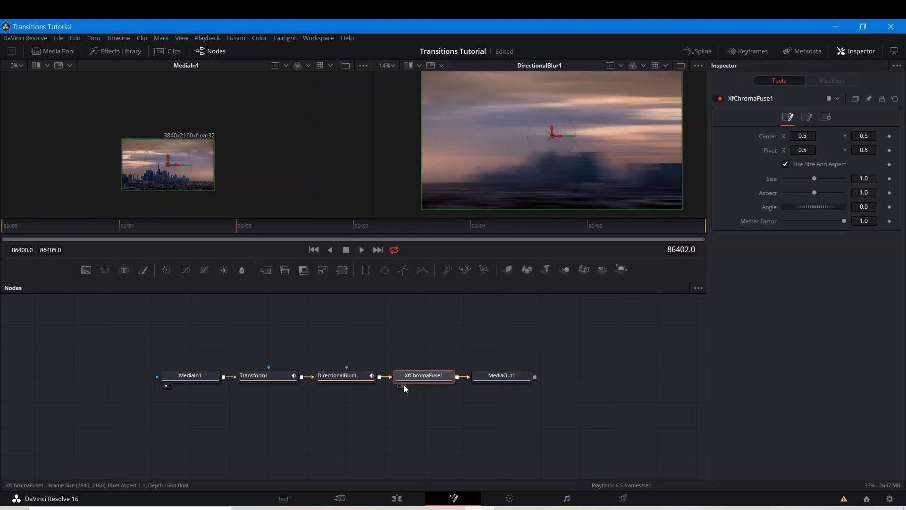
pyautogui.press('2')
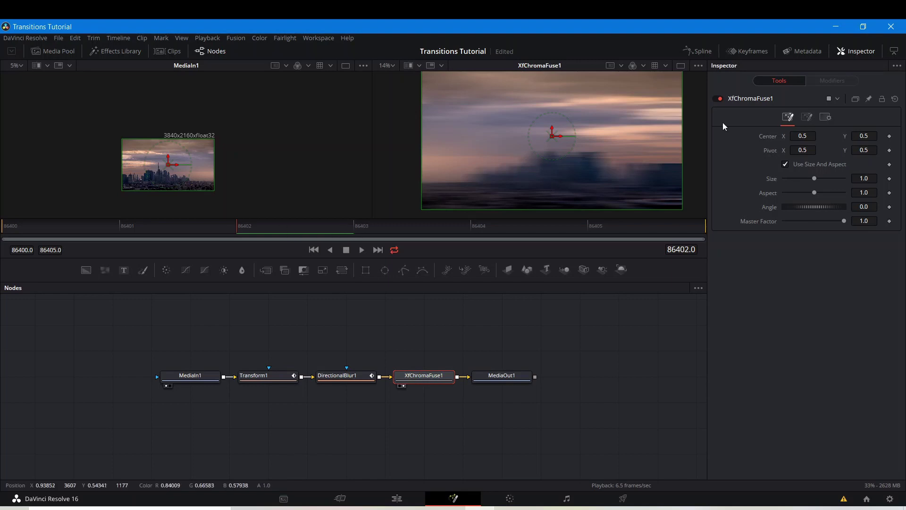
pyautogui.rightClick(769, 136)
pyautogui.click(784, 142)
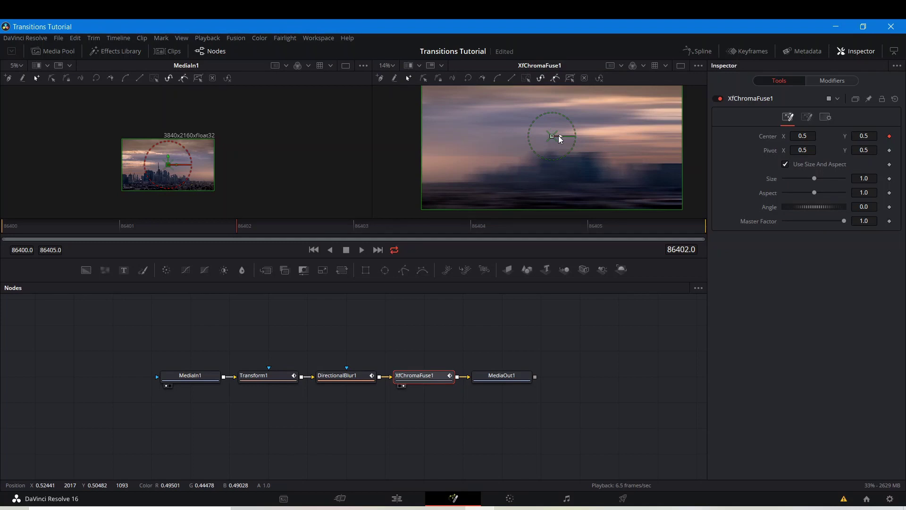
# Shift XfChromaFuse1's Center horizontally to X about 0.519 on frame 86402 to separate the colours
pyautogui.moveTo(559, 135); pyautogui.dragTo(562, 135)
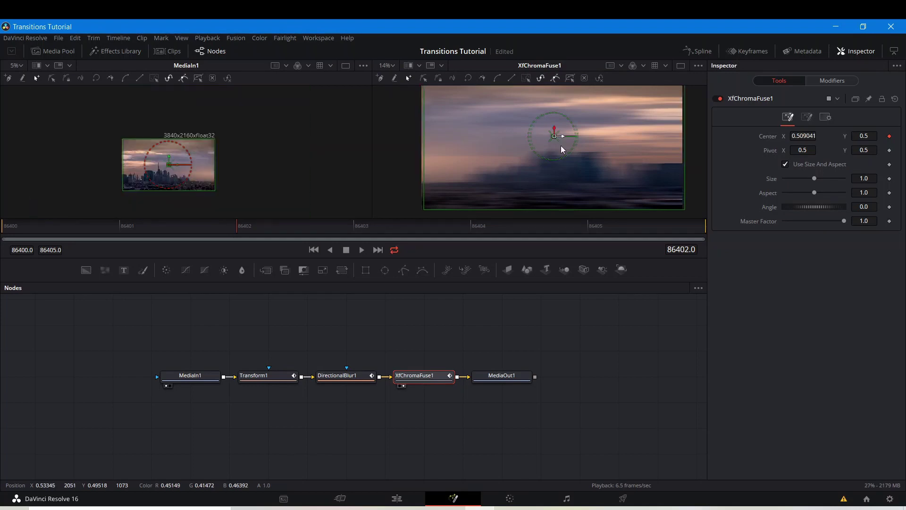
pyautogui.scroll(2, 569, 174)
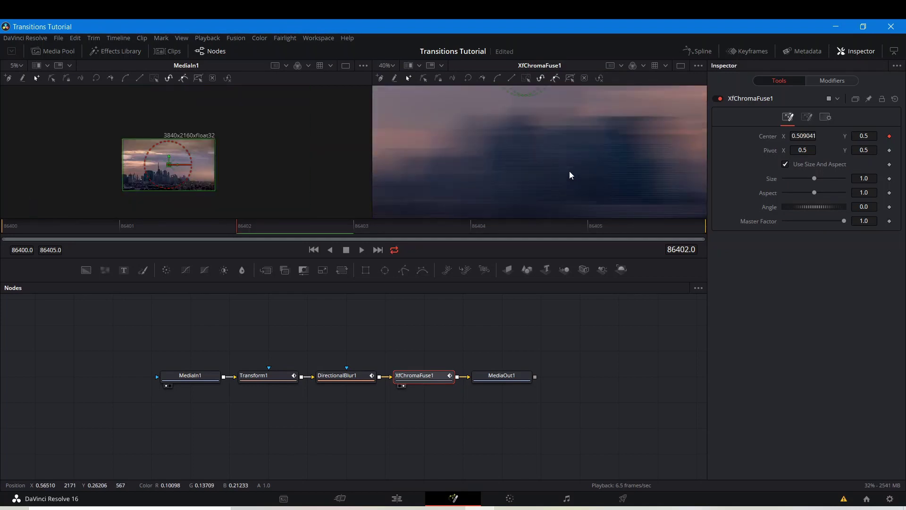
pyautogui.moveTo(604, 188); pyautogui.dragTo(611, 156)
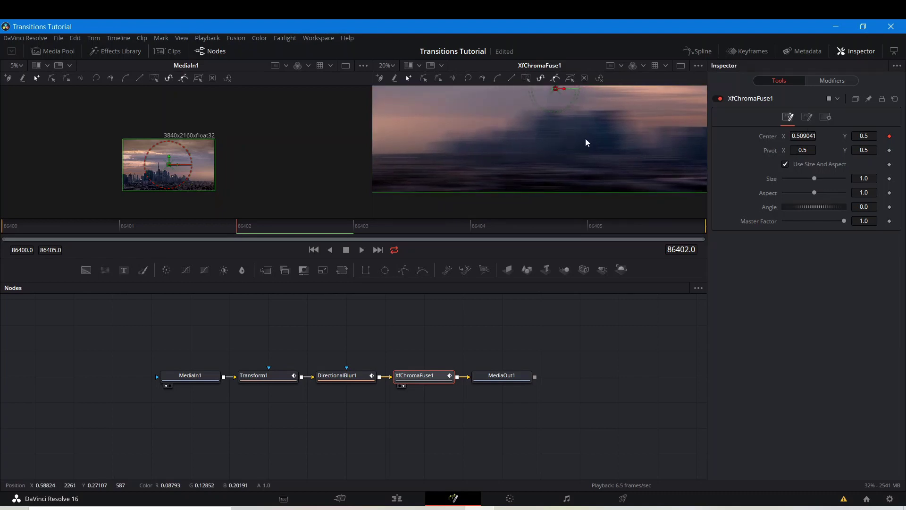
pyautogui.moveTo(585, 139); pyautogui.dragTo(587, 151)
pyautogui.moveTo(568, 101); pyautogui.dragTo(576, 105)
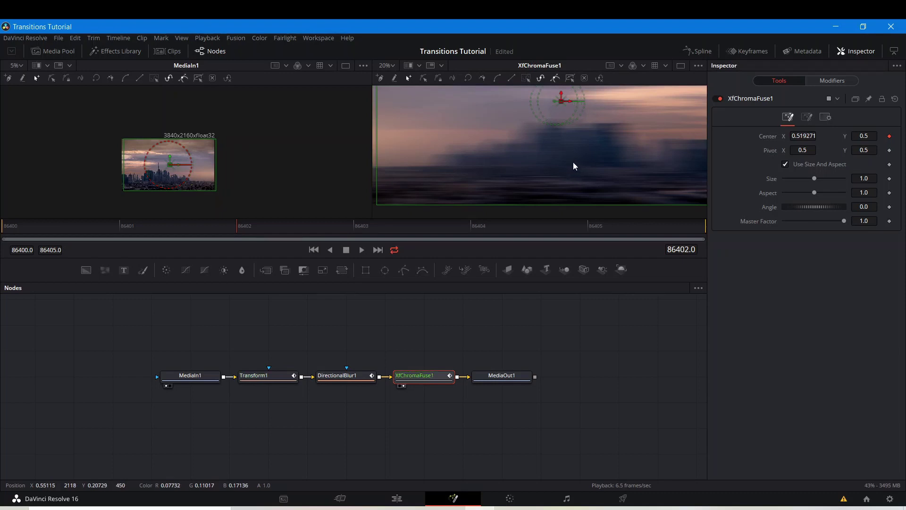
pyautogui.scroll(-2, 544, 156)
pyautogui.moveTo(544, 164); pyautogui.dragTo(545, 185)
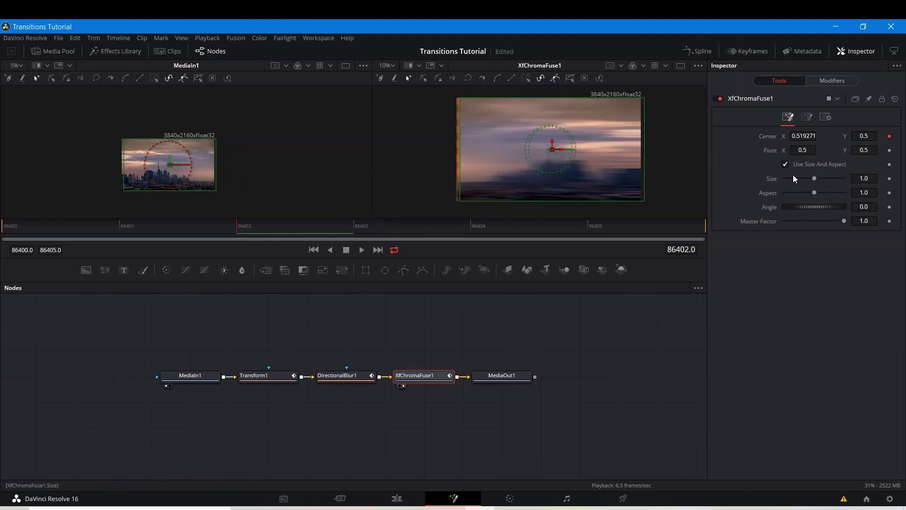
# Enlarge XfChromaFuse1's Size to about 1.127 to cover the exposed edges, and go to frame 86405
pyautogui.moveTo(814, 180); pyautogui.dragTo(823, 181)
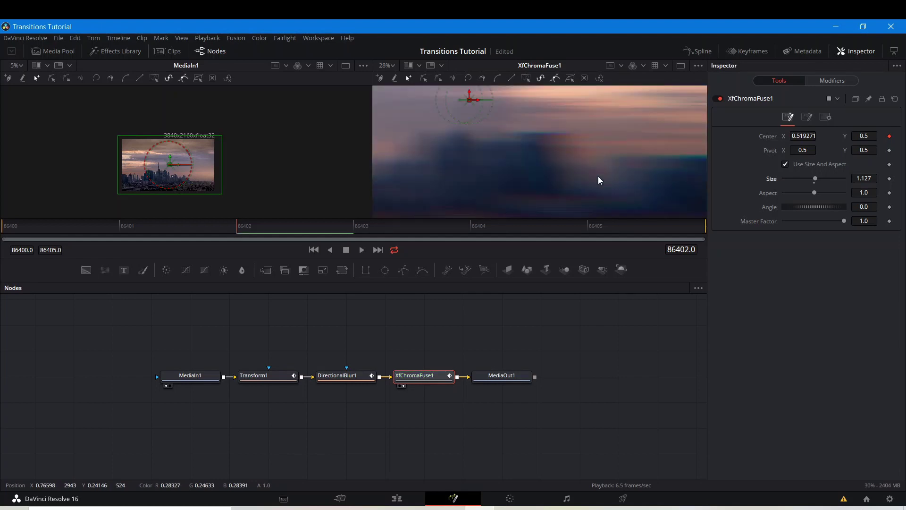
pyautogui.scroll(2, 582, 132)
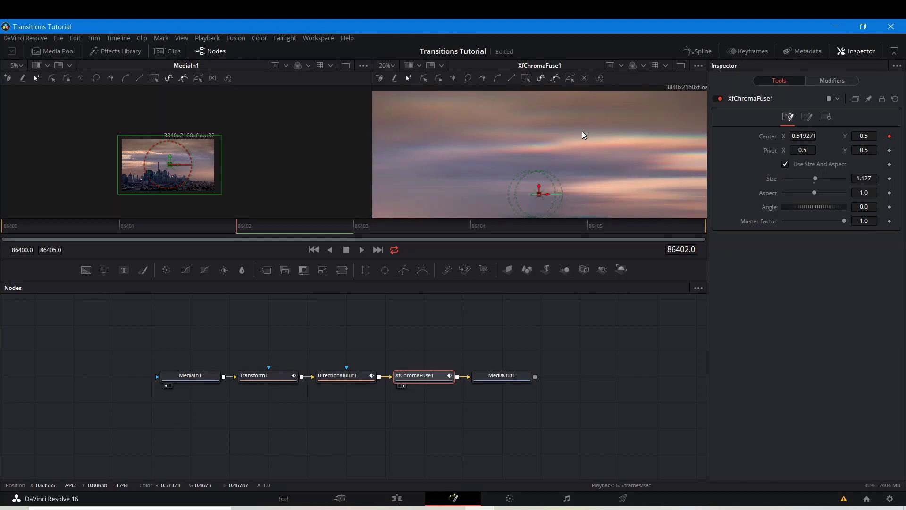
pyautogui.click(588, 224)
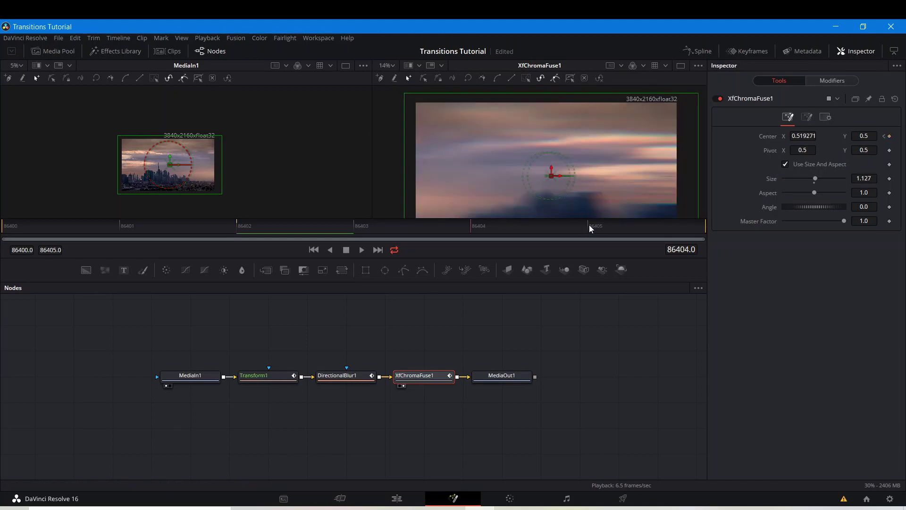
pyautogui.click(588, 225)
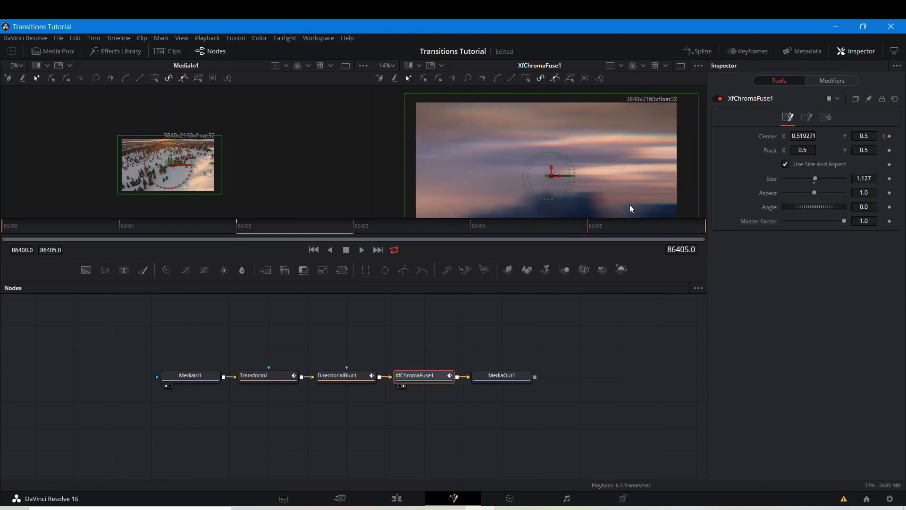
# Reset XfChromaFuse1's Size to 1.0 and its Center X to 0.5, keyframing both on frame 86405
pyautogui.doubleClick(814, 183)
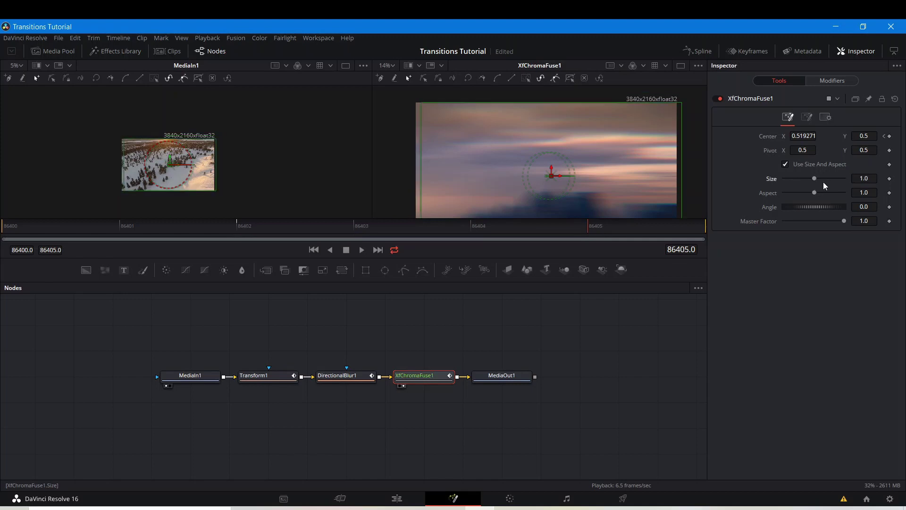
pyautogui.click(889, 179)
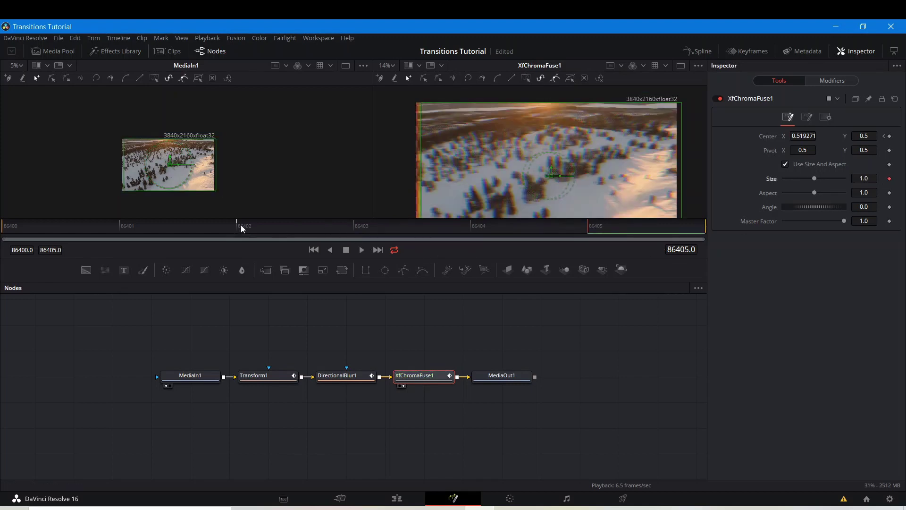
pyautogui.click(890, 136)
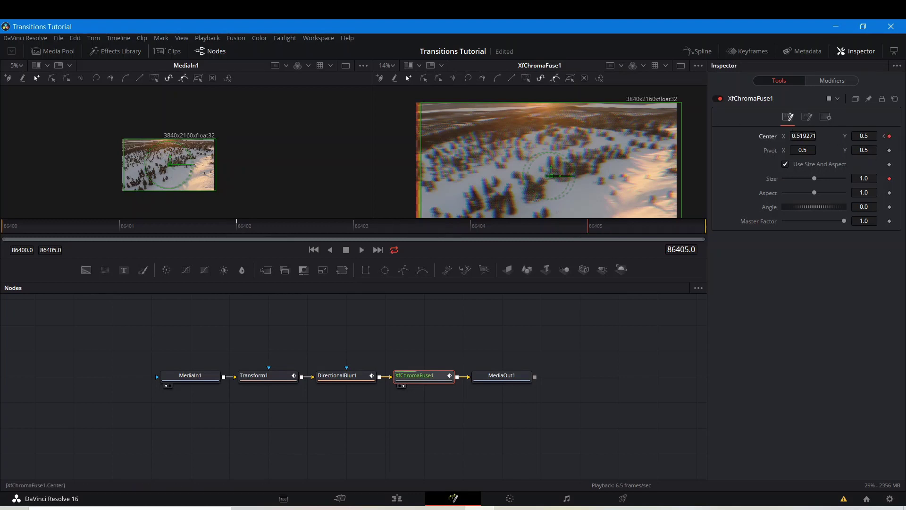
pyautogui.click(804, 137)
pyautogui.press('BackSpace')
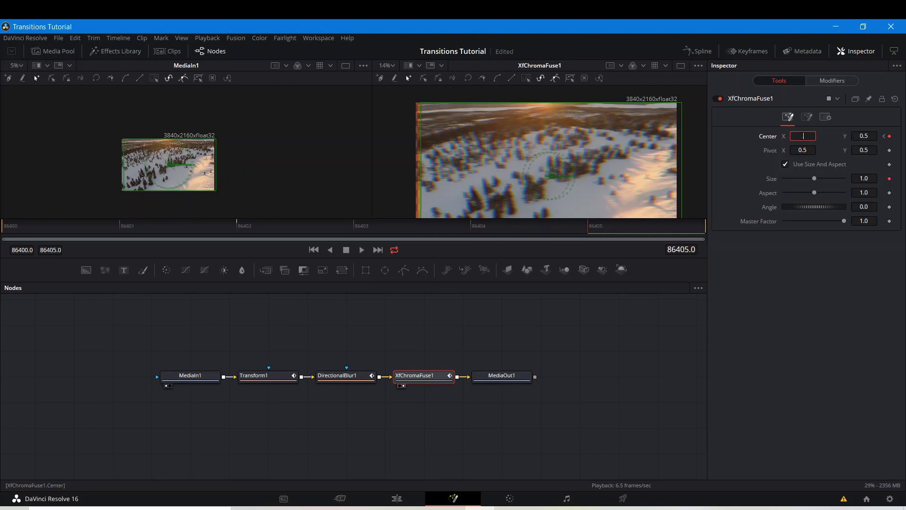
pyautogui.write('.5')
pyautogui.press('Return')
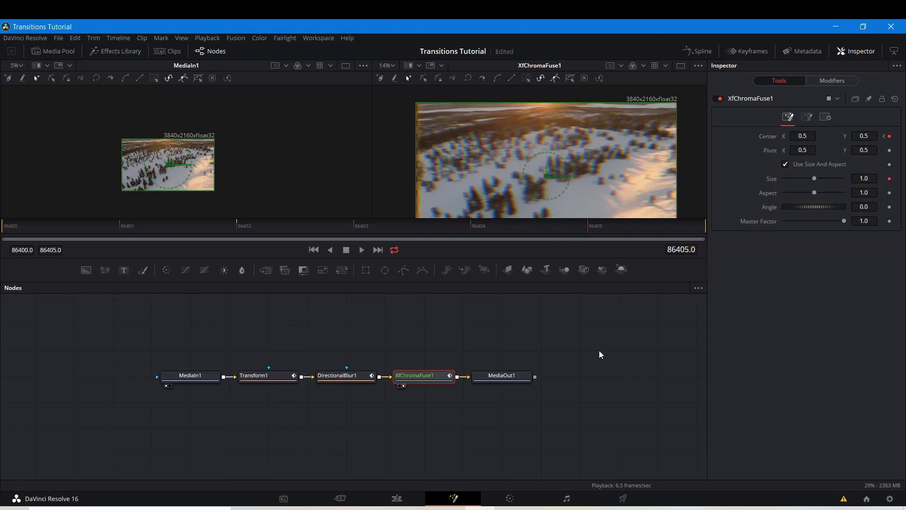
# Raise XfChromaFuse1's Size to about 1.13 on frame 86402 to cover the exposed edges
pyautogui.click(236, 225)
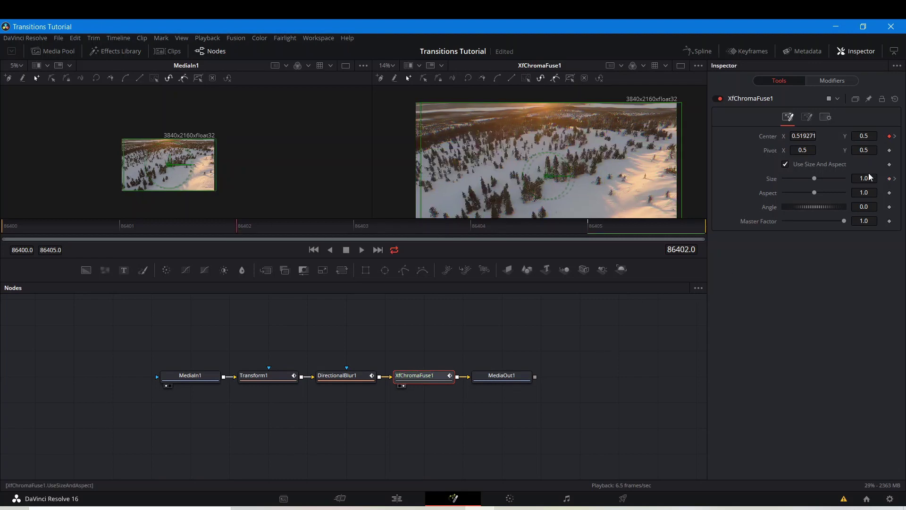
pyautogui.click(814, 180)
pyautogui.moveTo(816, 180); pyautogui.dragTo(814, 180)
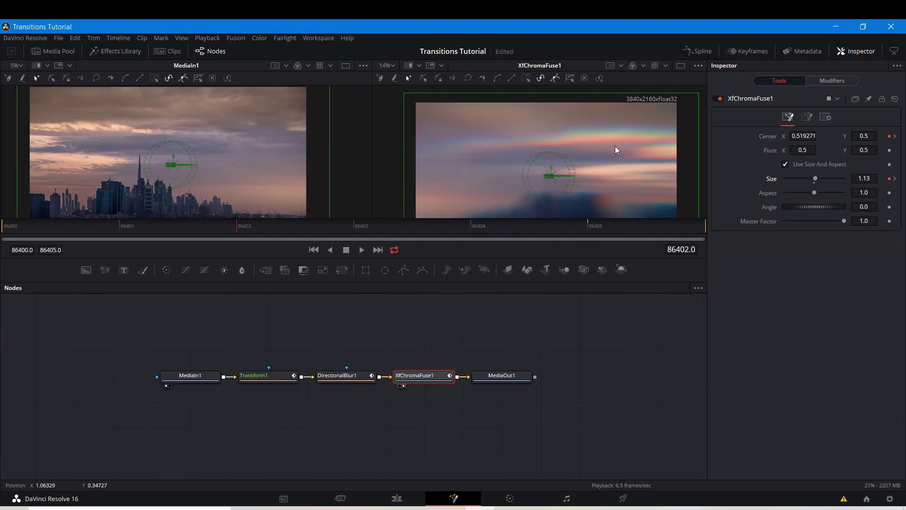
pyautogui.moveTo(585, 177); pyautogui.dragTo(599, 120)
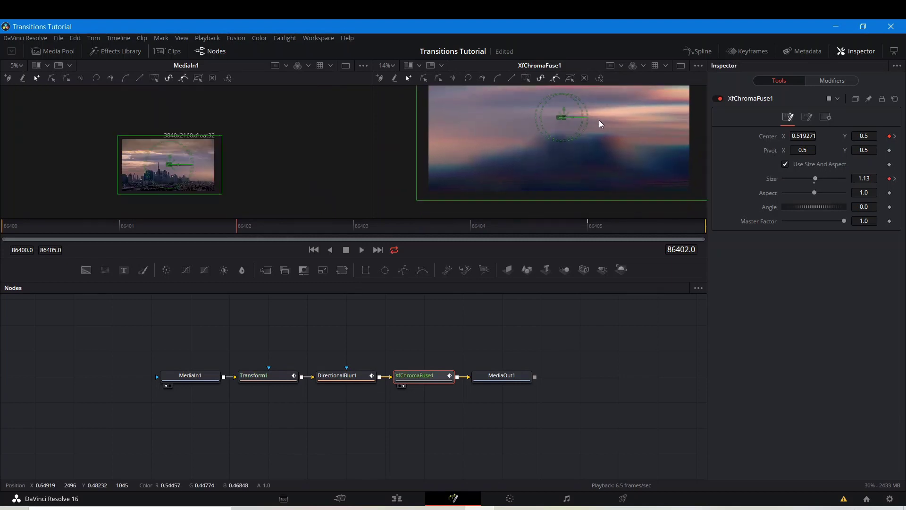
pyautogui.click(559, 323)
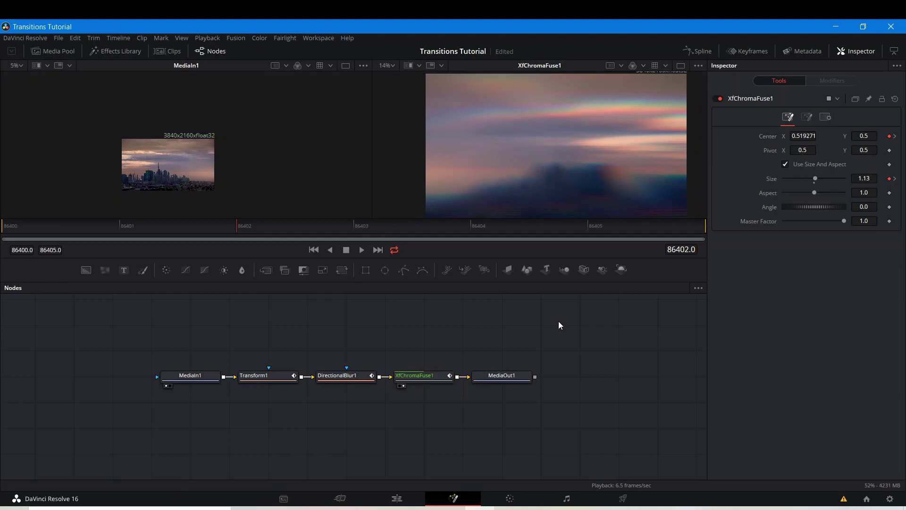
# Set XfChromaFuse1's Size to 1.0 and its Center X to 0.5 on frame 86400
pyautogui.click(5, 226)
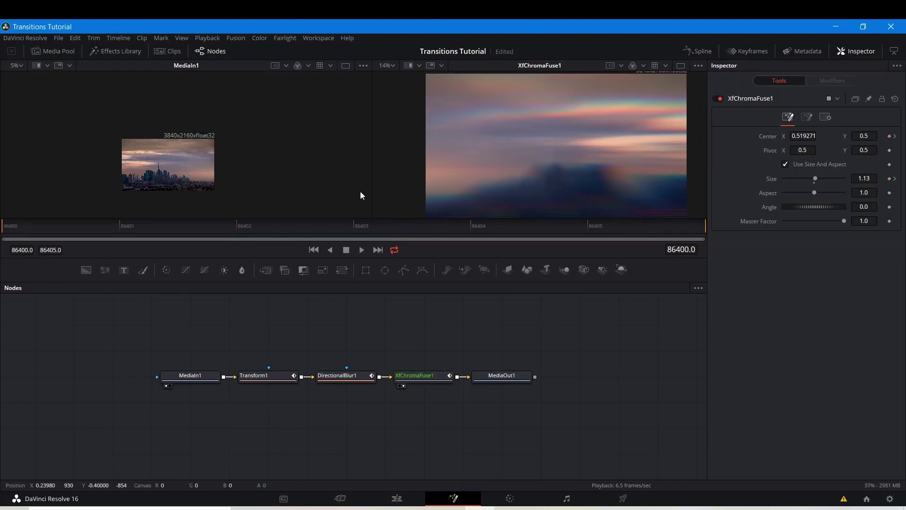
pyautogui.click(815, 183)
pyautogui.doubleClick(807, 136)
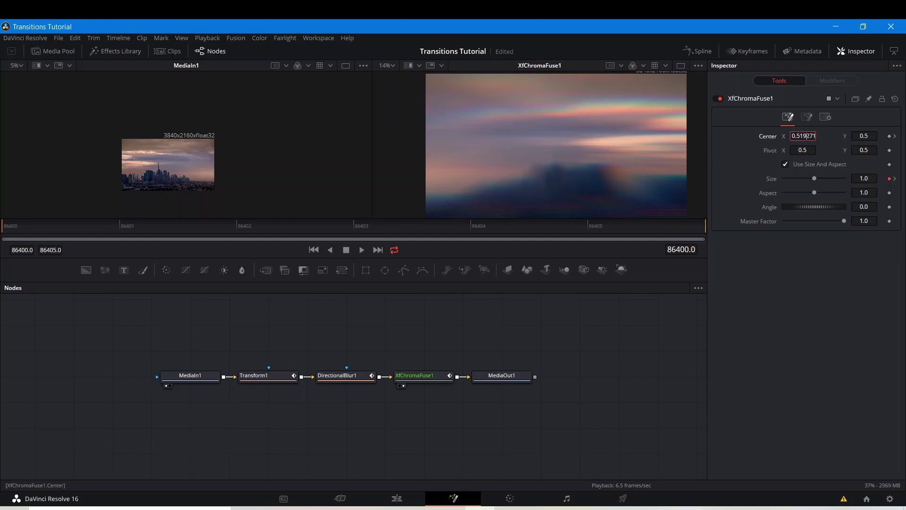
pyautogui.write('.')
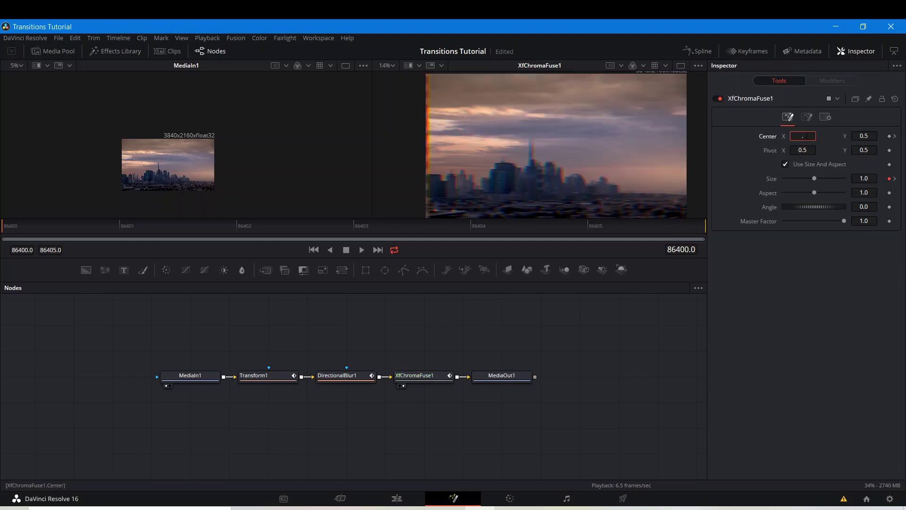
pyautogui.write('5')
pyautogui.press('Return')
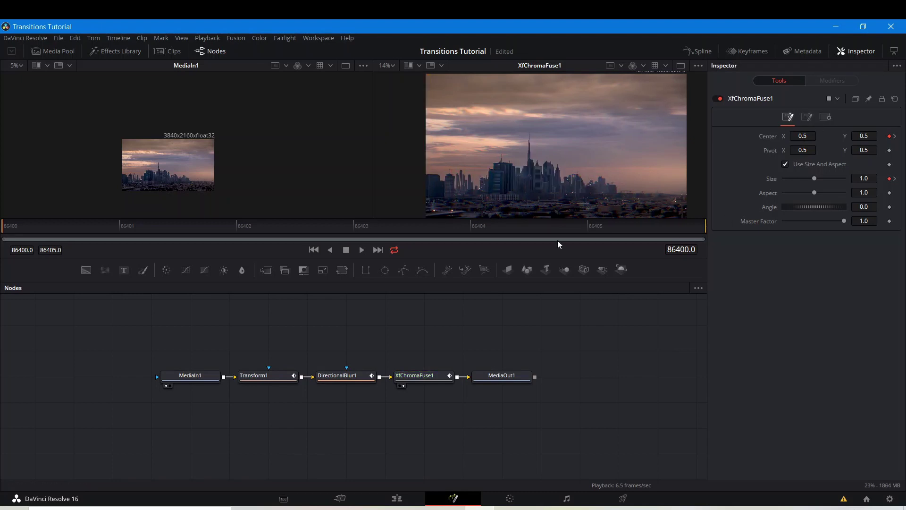
# Show the curves of Transform1, DirectionalBlur1 and XfChromaFuse1 in a widened Spline editor, fitted to the graph area
pyautogui.scroll(-3, 550, 146)
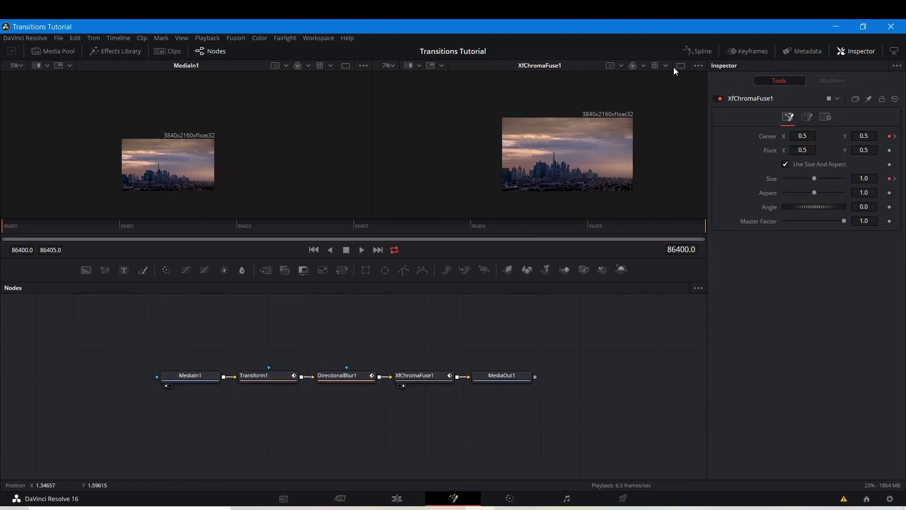
pyautogui.click(699, 51)
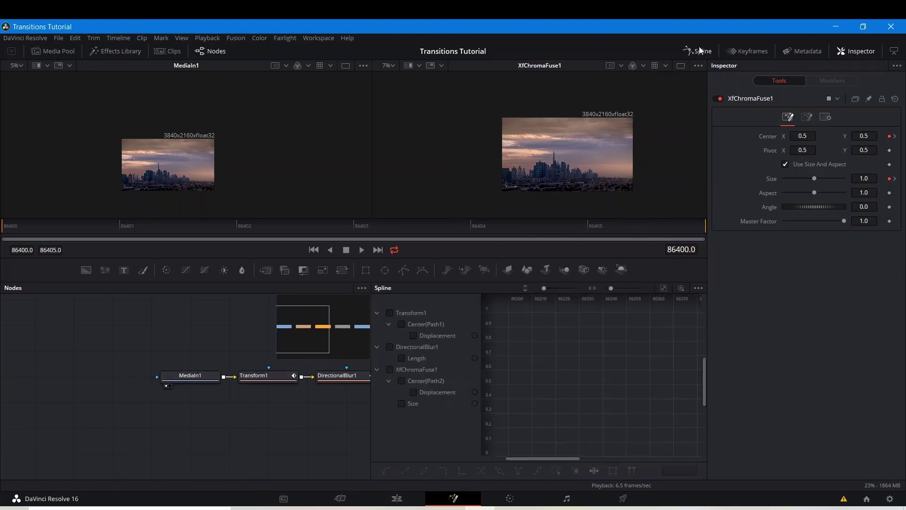
pyautogui.click(390, 312)
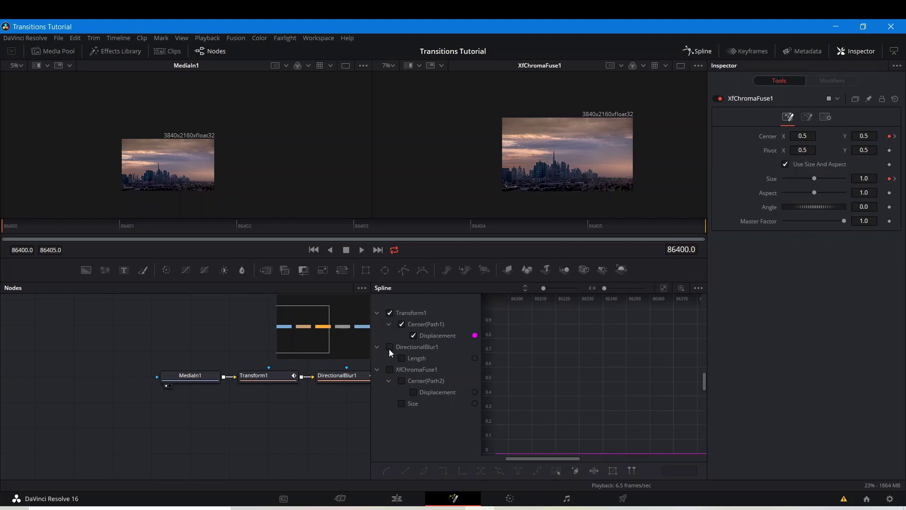
pyautogui.click(390, 346)
pyautogui.click(389, 370)
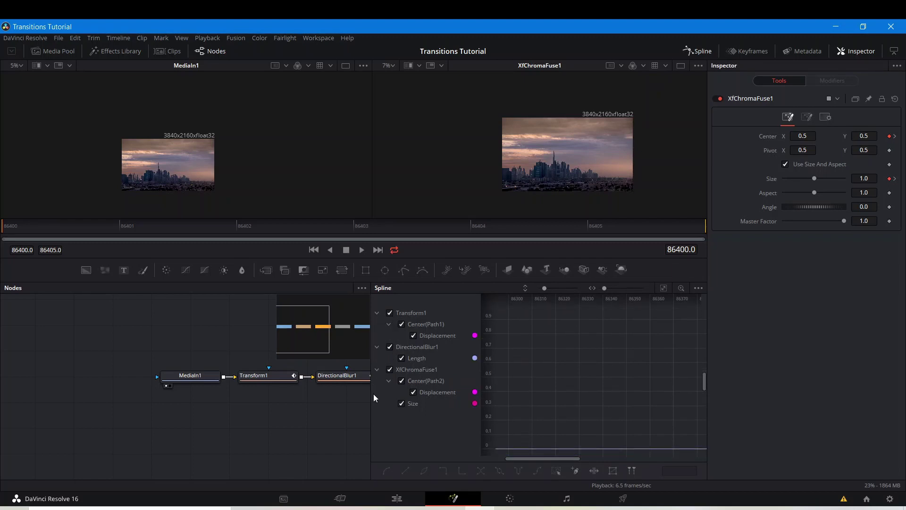
pyautogui.moveTo(371, 392); pyautogui.dragTo(64, 400)
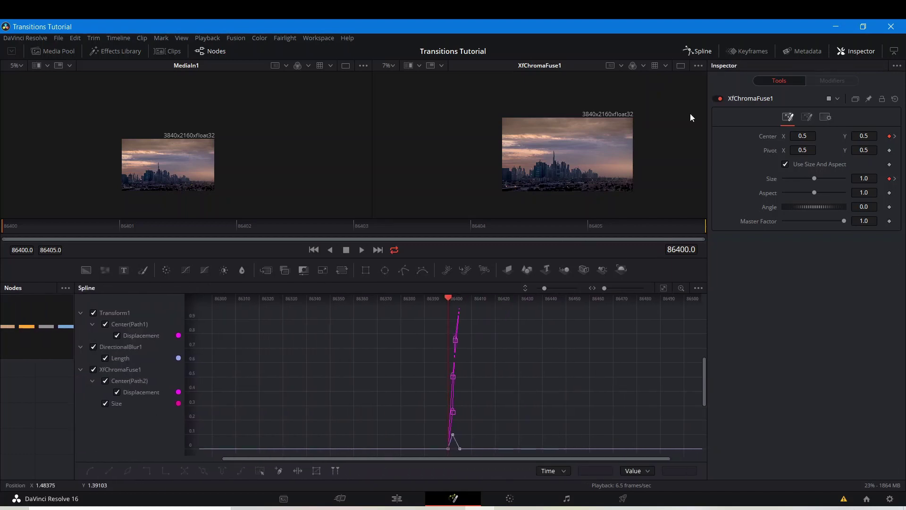
pyautogui.click(662, 288)
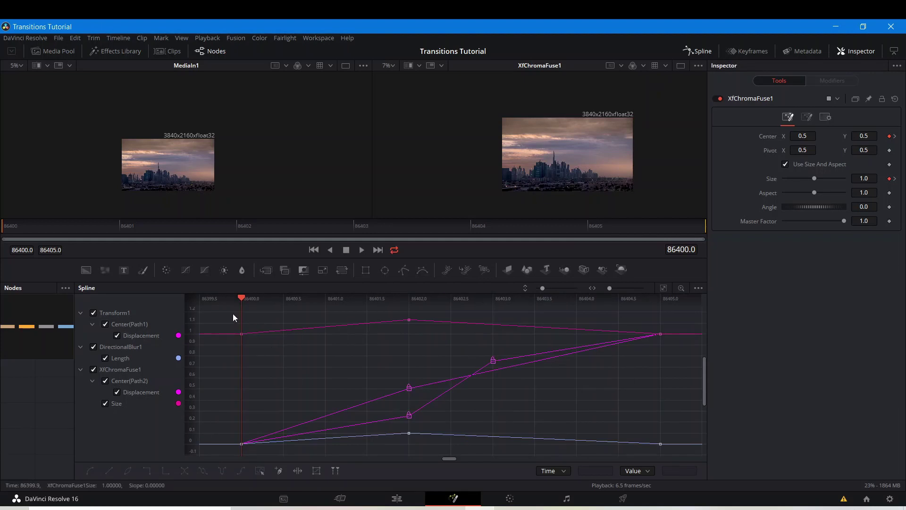
# Smooth all keyframes of the displayed curves, and close the Spline editor
pyautogui.moveTo(233, 313); pyautogui.dragTo(715, 468)
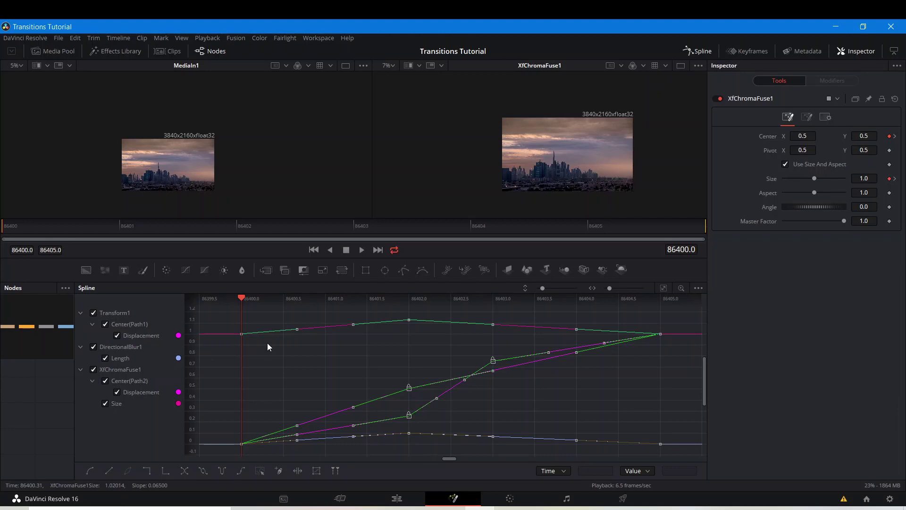
pyautogui.hotkey('ctrl', 'a')
pyautogui.press('s')
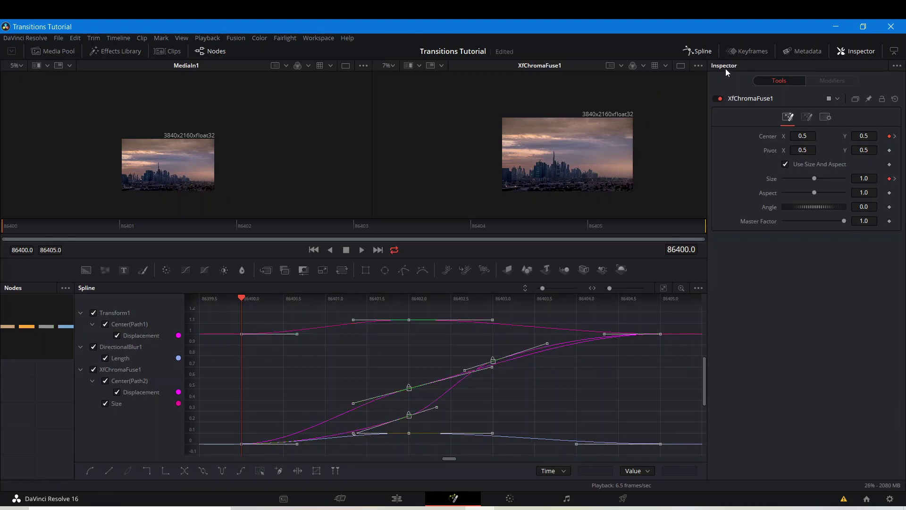
pyautogui.click(693, 53)
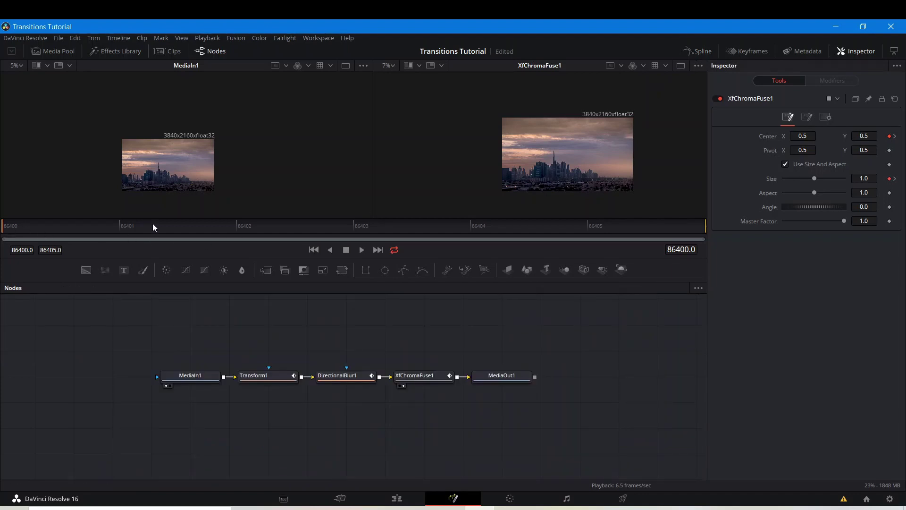
# Check frames 86401 to 86405 of the transition one by one, and review the node chain from MediaIn1 to MediaOut1
pyautogui.click(123, 225)
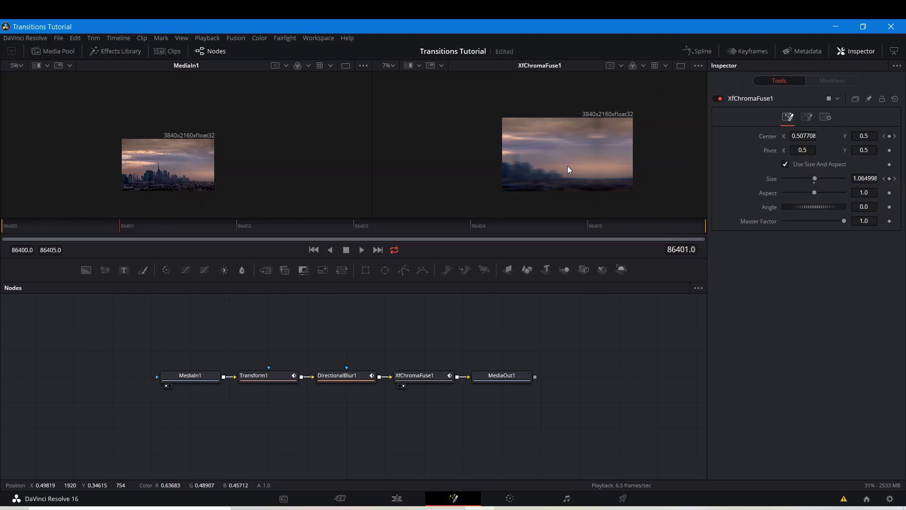
pyautogui.click(238, 224)
pyautogui.click(354, 225)
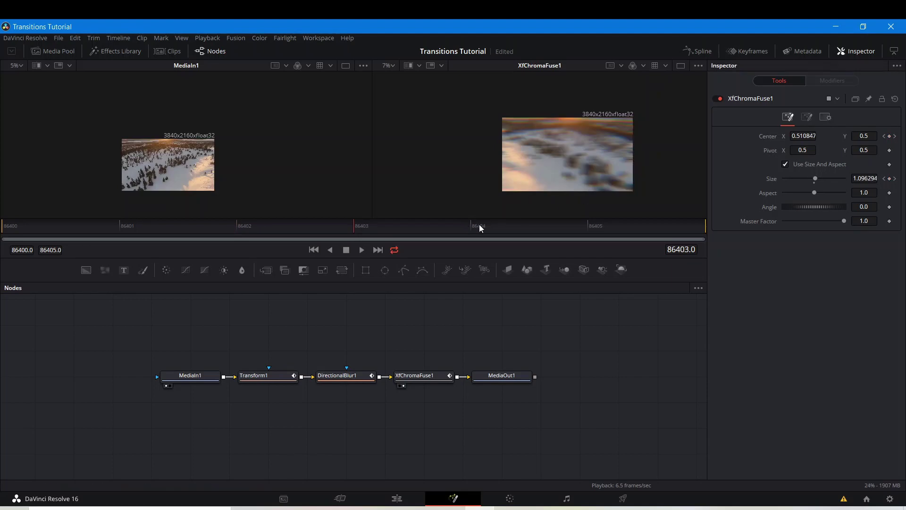
pyautogui.click(474, 225)
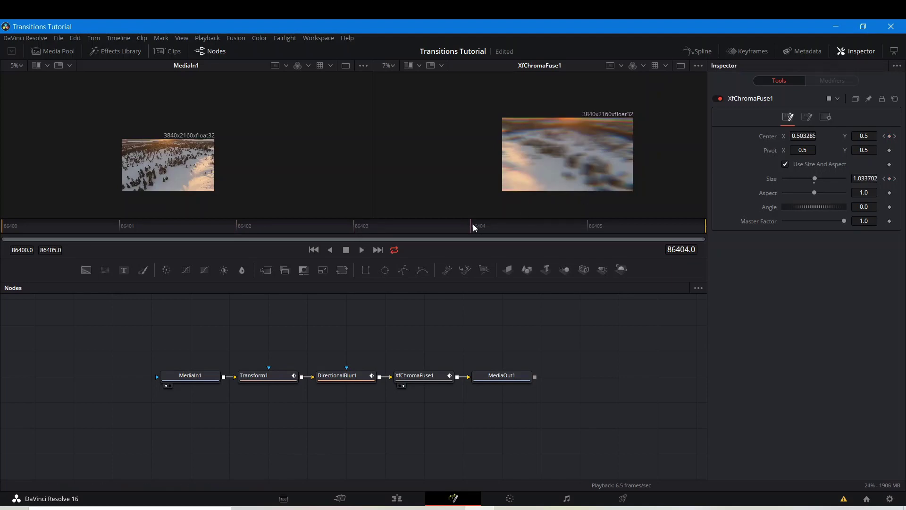
pyautogui.click(589, 226)
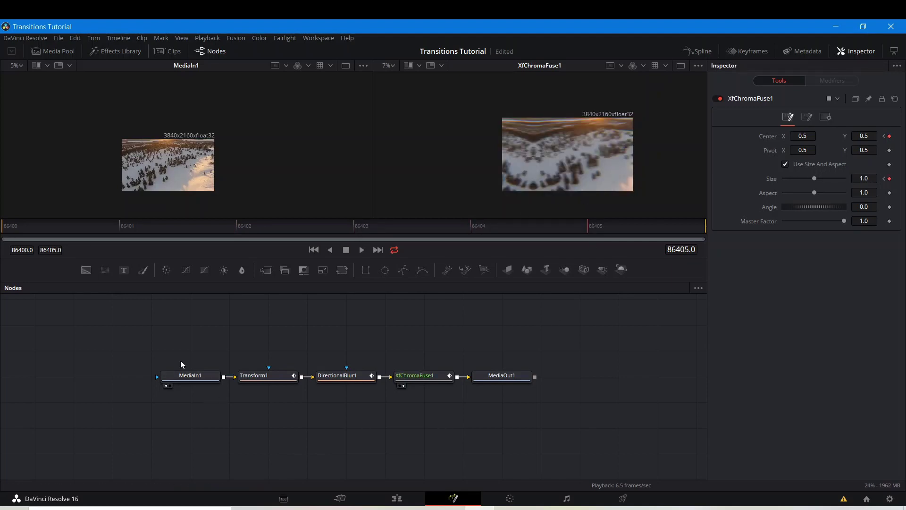
pyautogui.moveTo(180, 361); pyautogui.dragTo(562, 334)
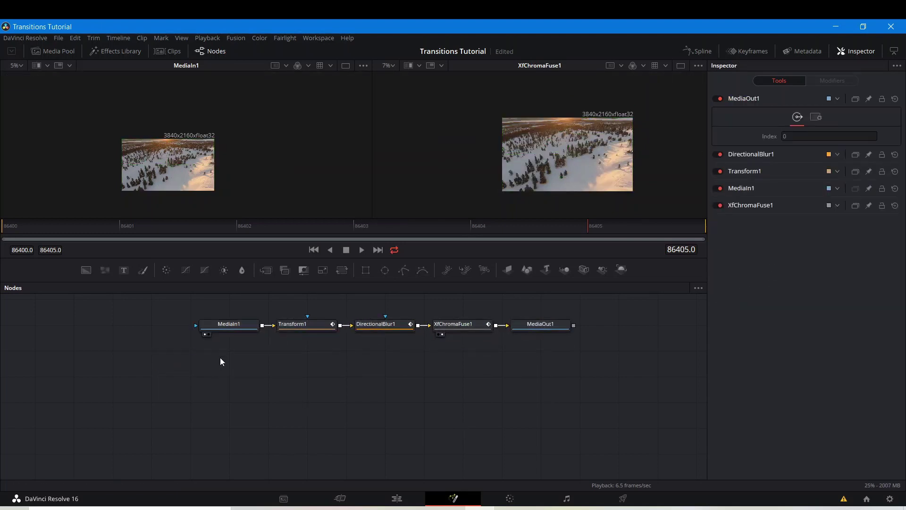
pyautogui.moveTo(228, 333)
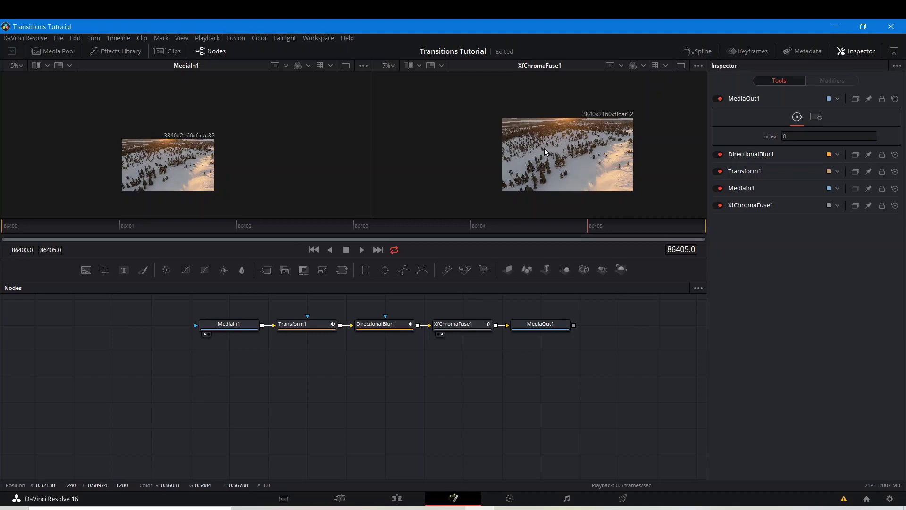
pyautogui.moveTo(471, 324)
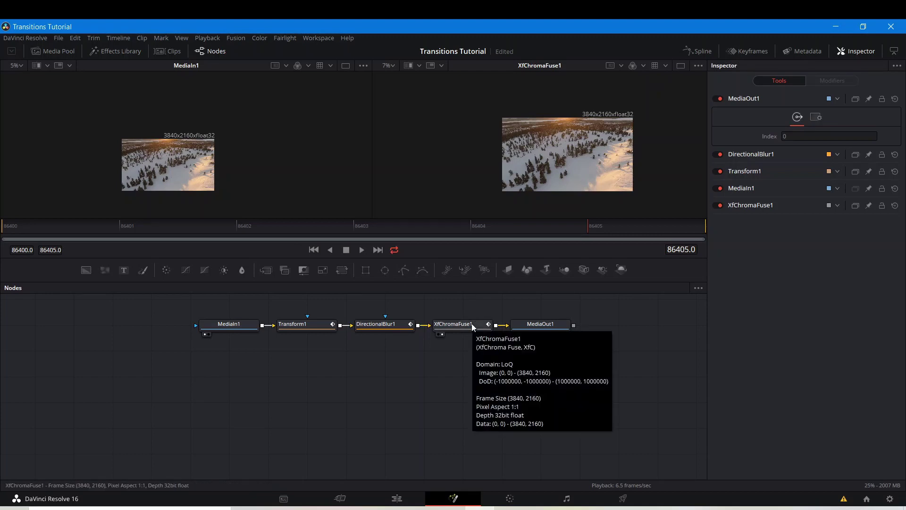
pyautogui.click(447, 328)
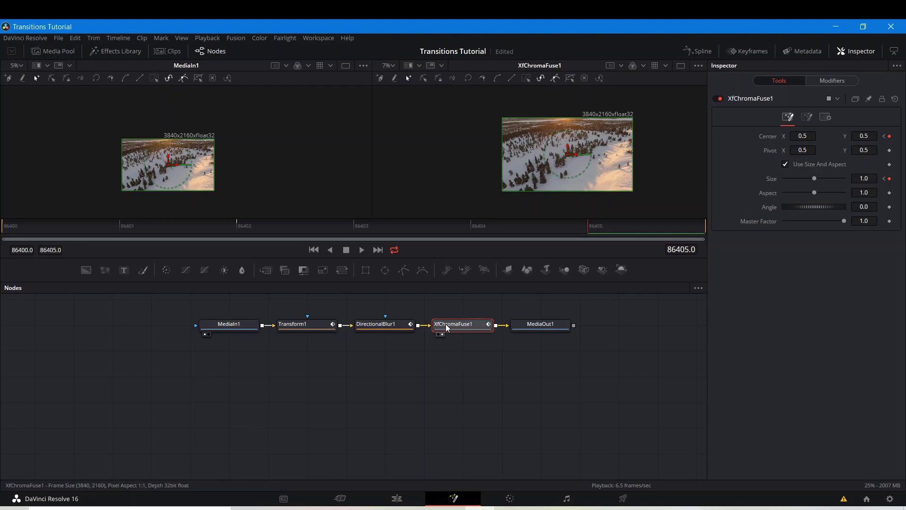
pyautogui.click(408, 416)
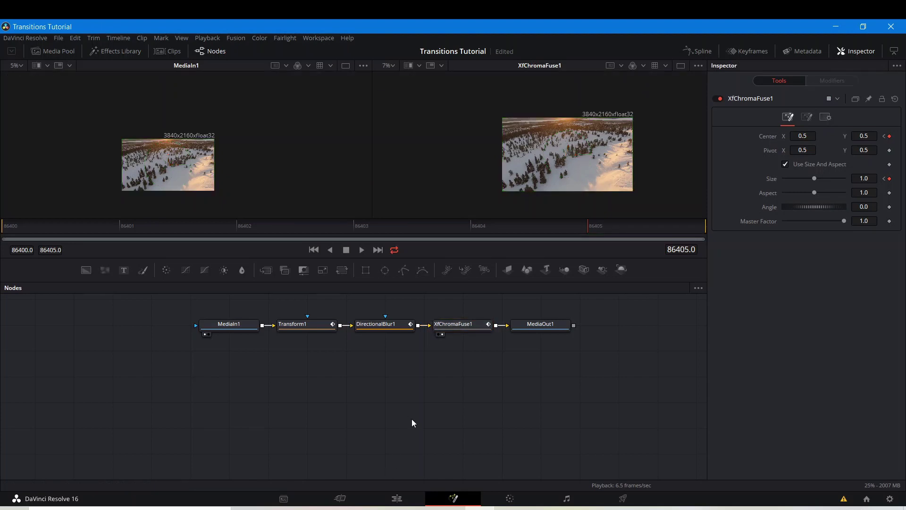
# Return to the edit timeline, copy the Adjustment Clip above the cut, and move the playhead to 01:00:15:23
pyautogui.click(397, 498)
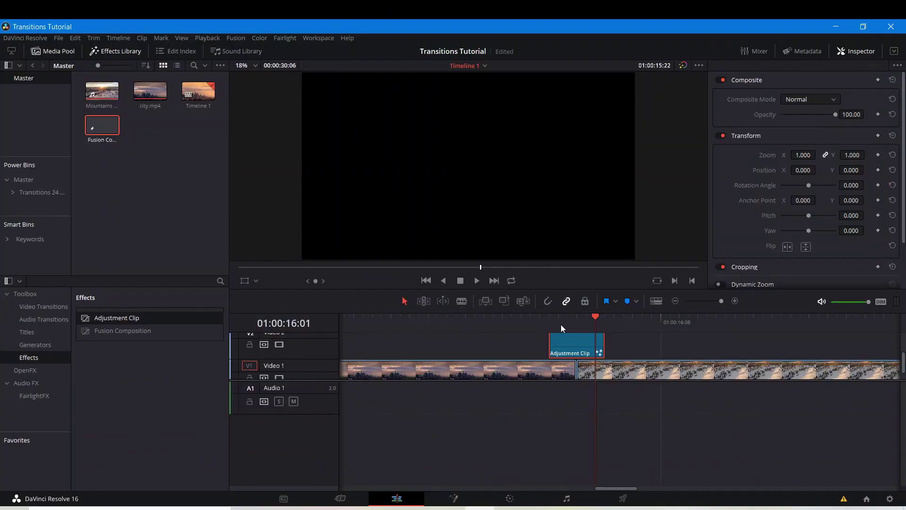
pyautogui.rightClick(568, 354)
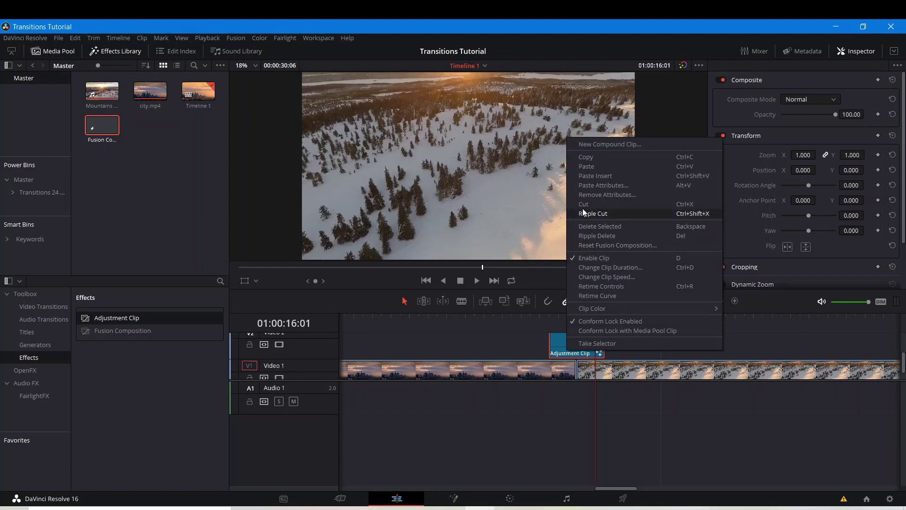
pyautogui.click(586, 157)
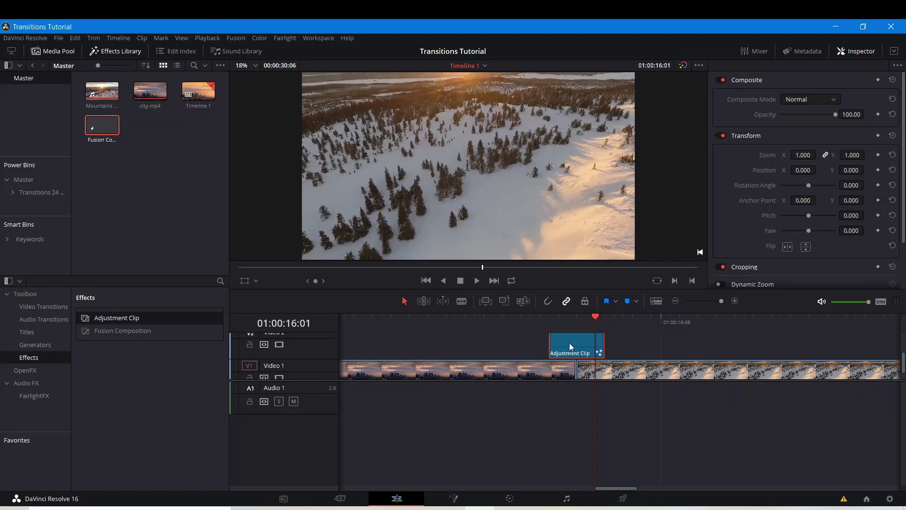
pyautogui.click(578, 317)
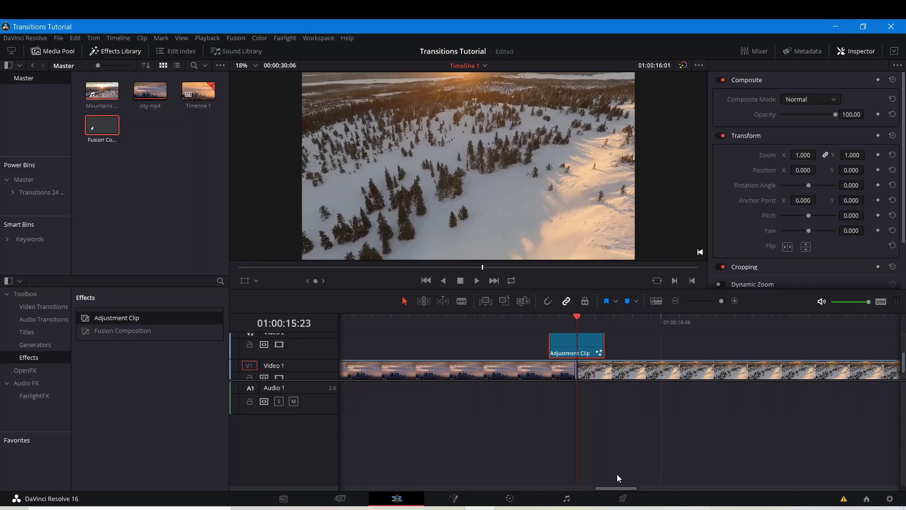